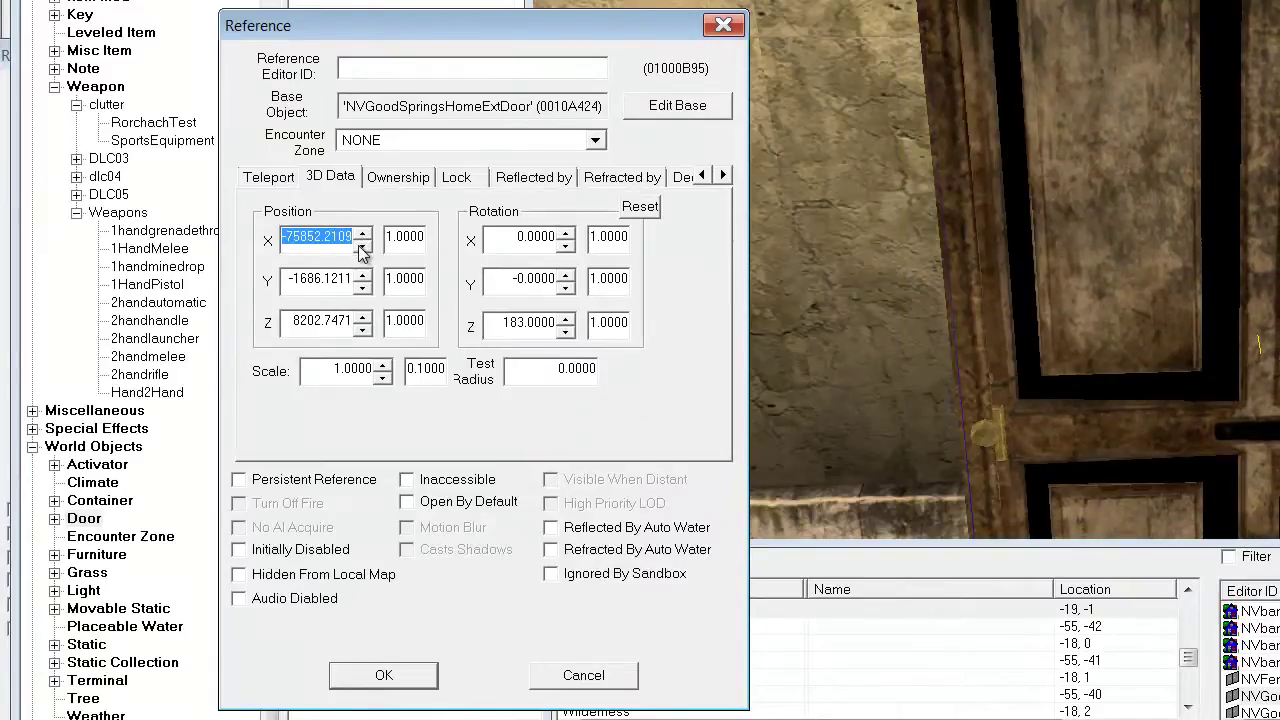
# Set the exterior front door's Z rotation to 184 and its X position to -75851.2109.
pyautogui.click(565, 320)
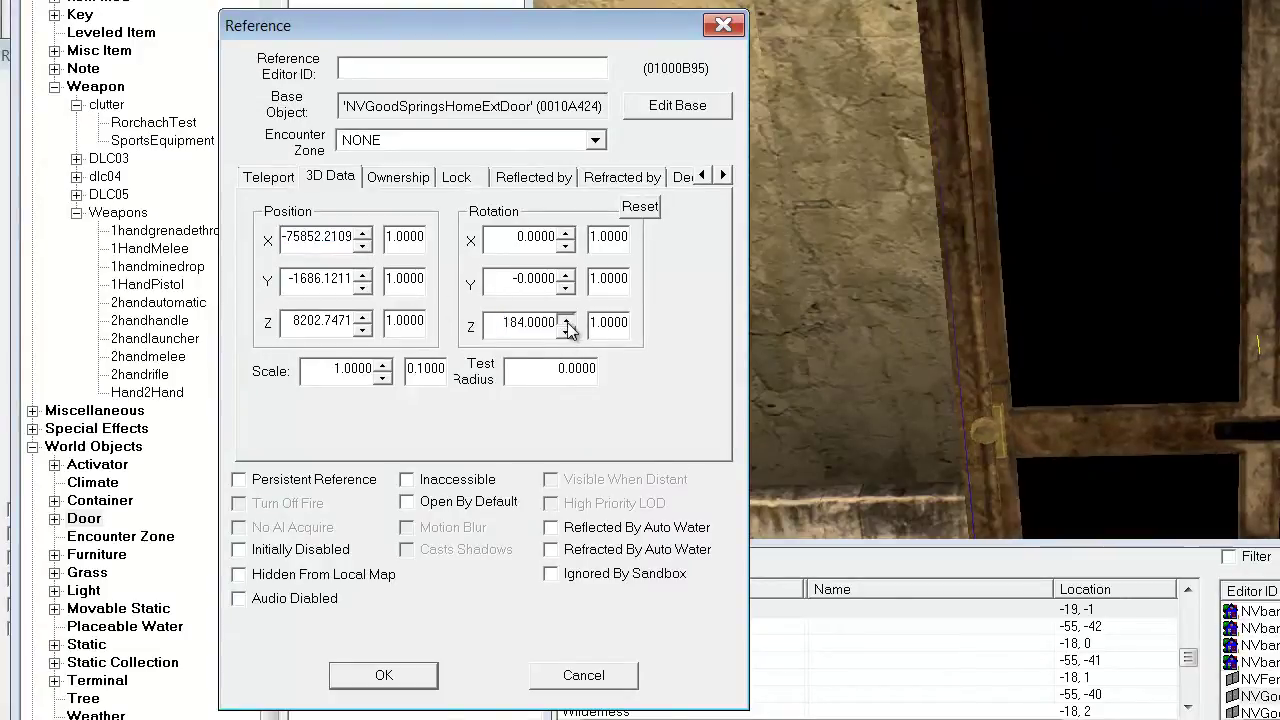
pyautogui.click(363, 247)
pyautogui.click(363, 234)
pyautogui.click(363, 234)
# Adjust the front door's Y position in 1-unit increments until it sits properly in its frame, and apply the reference changes.
pyautogui.click(362, 288)
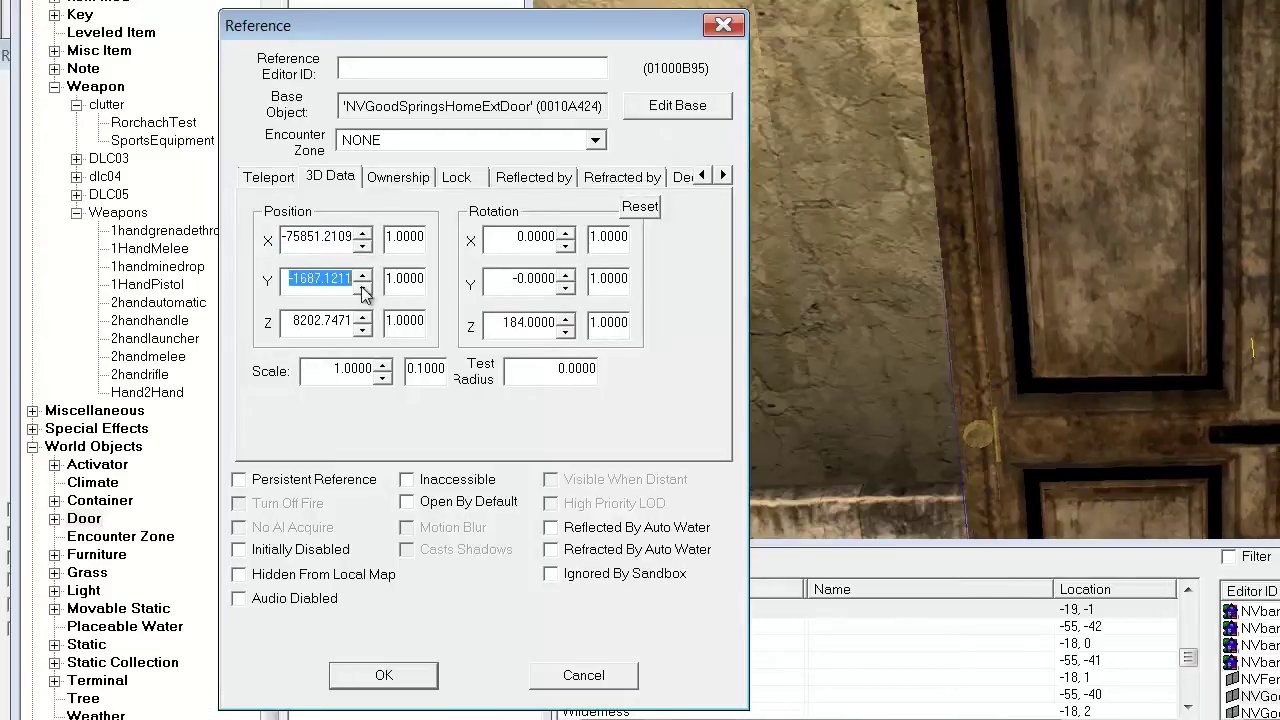
pyautogui.click(362, 275)
pyautogui.click(362, 275)
pyautogui.click(362, 275)
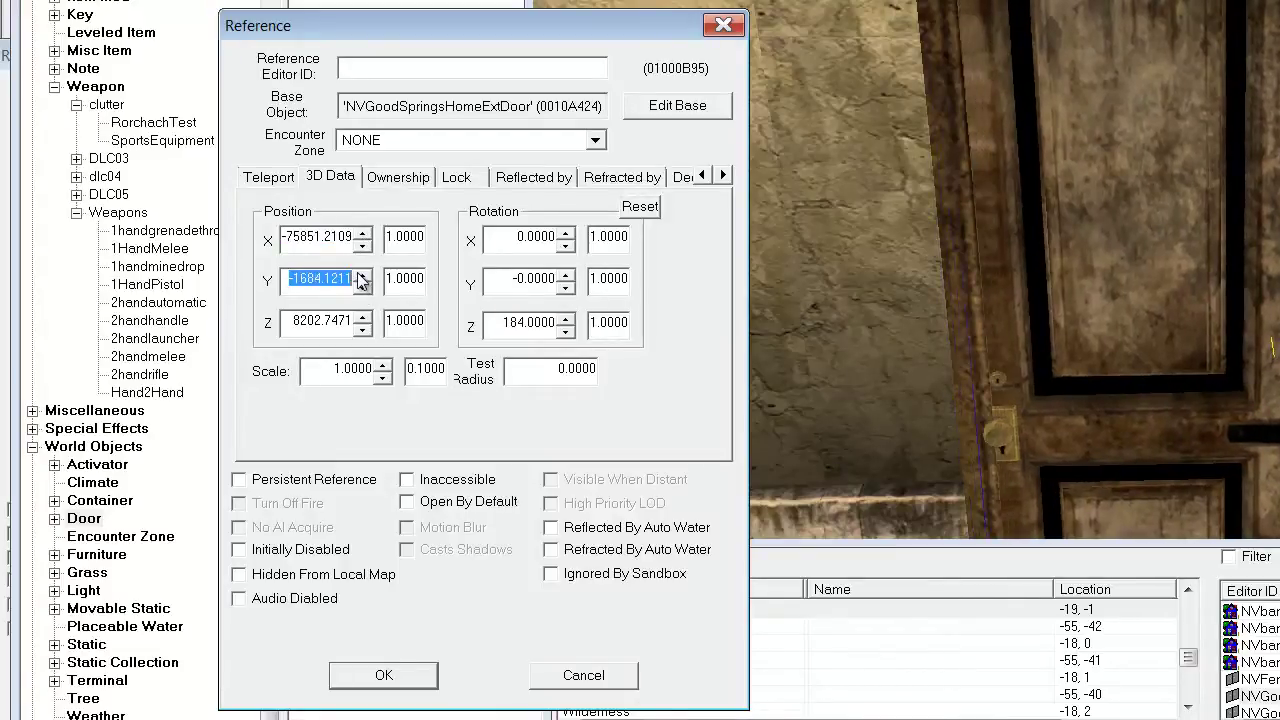
pyautogui.click(360, 275)
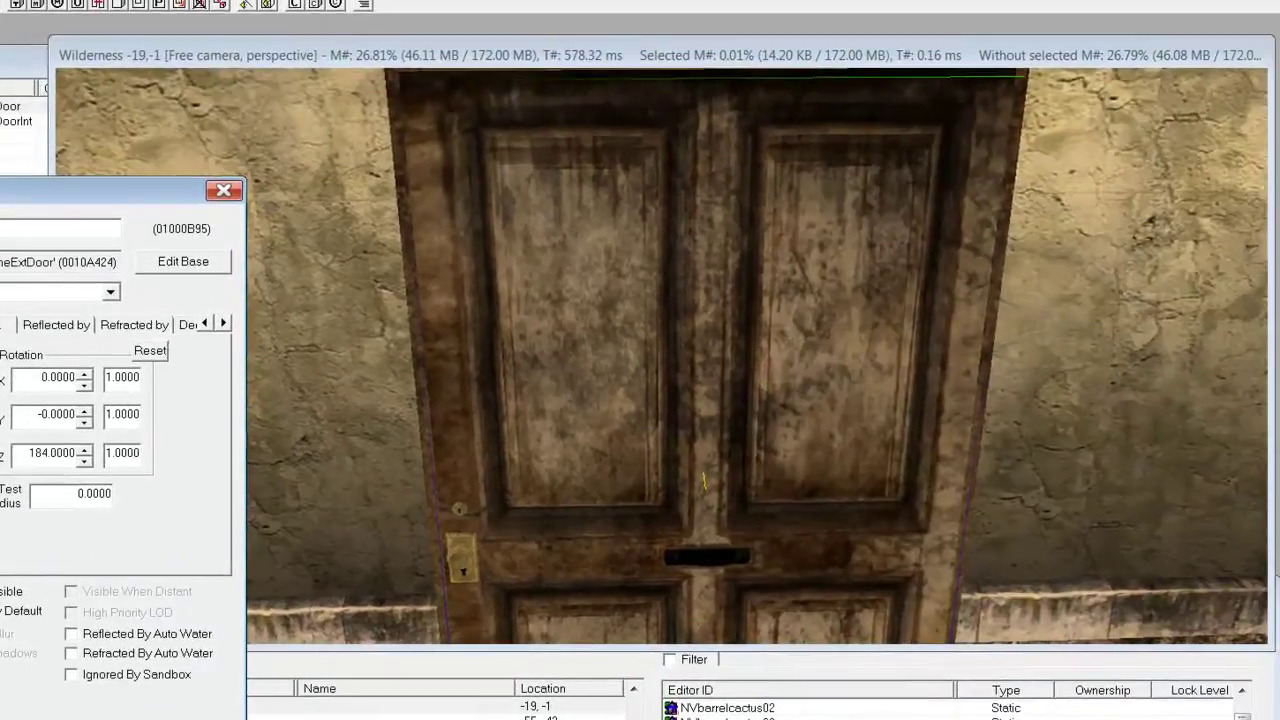
pyautogui.click(370, 678)
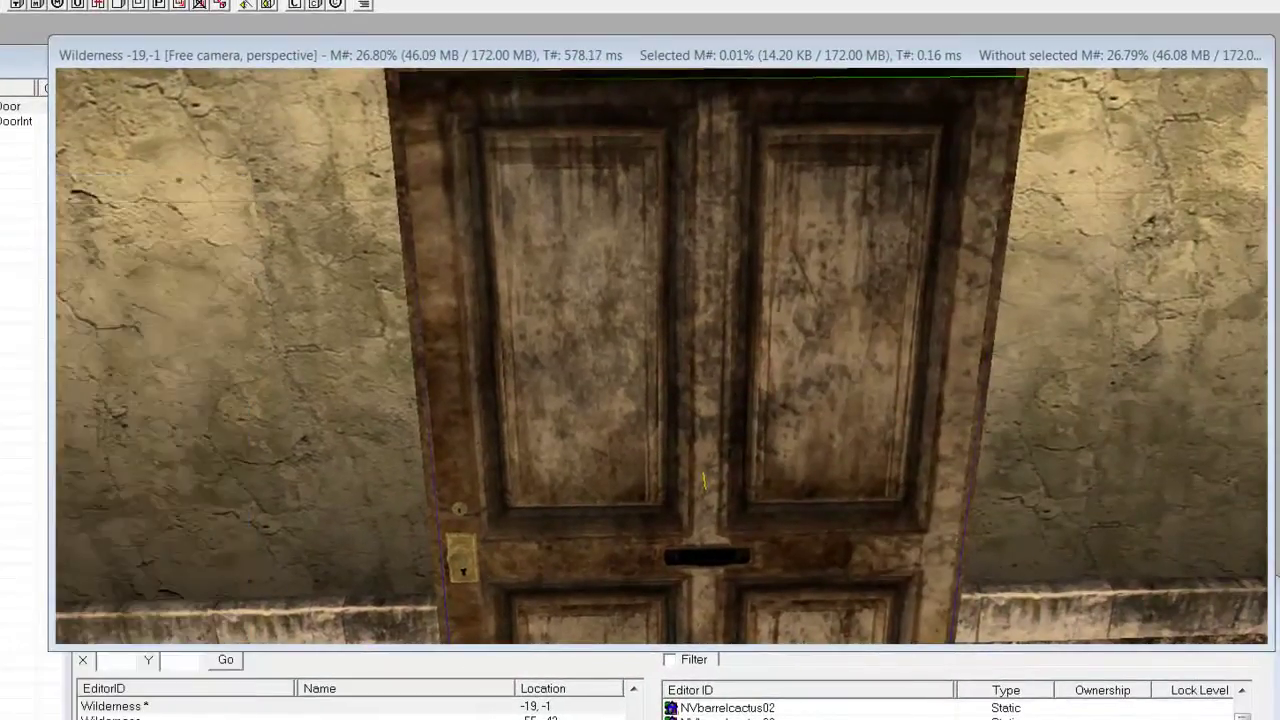
# Examine how the front door fits its frame and the surrounding wall from several distances and angles.
pyautogui.click(341, 58)
pyautogui.keyDown('shift'); pyautogui.moveTo(402, 258); pyautogui.dragTo(632, 82, button='middle'); pyautogui.keyUp('shift')
pyautogui.scroll(-5, 434, 257)
pyautogui.moveTo(647, 366); pyautogui.dragTo(645, 346)
pyautogui.keyDown('shift'); pyautogui.moveTo(647, 345); pyautogui.dragTo(611, 361, button='middle'); pyautogui.keyUp('shift')
pyautogui.moveTo(611, 361); pyautogui.dragTo(622, 362)
pyautogui.keyDown('shift'); pyautogui.moveTo(622, 367); pyautogui.dragTo(635, 391, button='middle'); pyautogui.keyUp('shift')
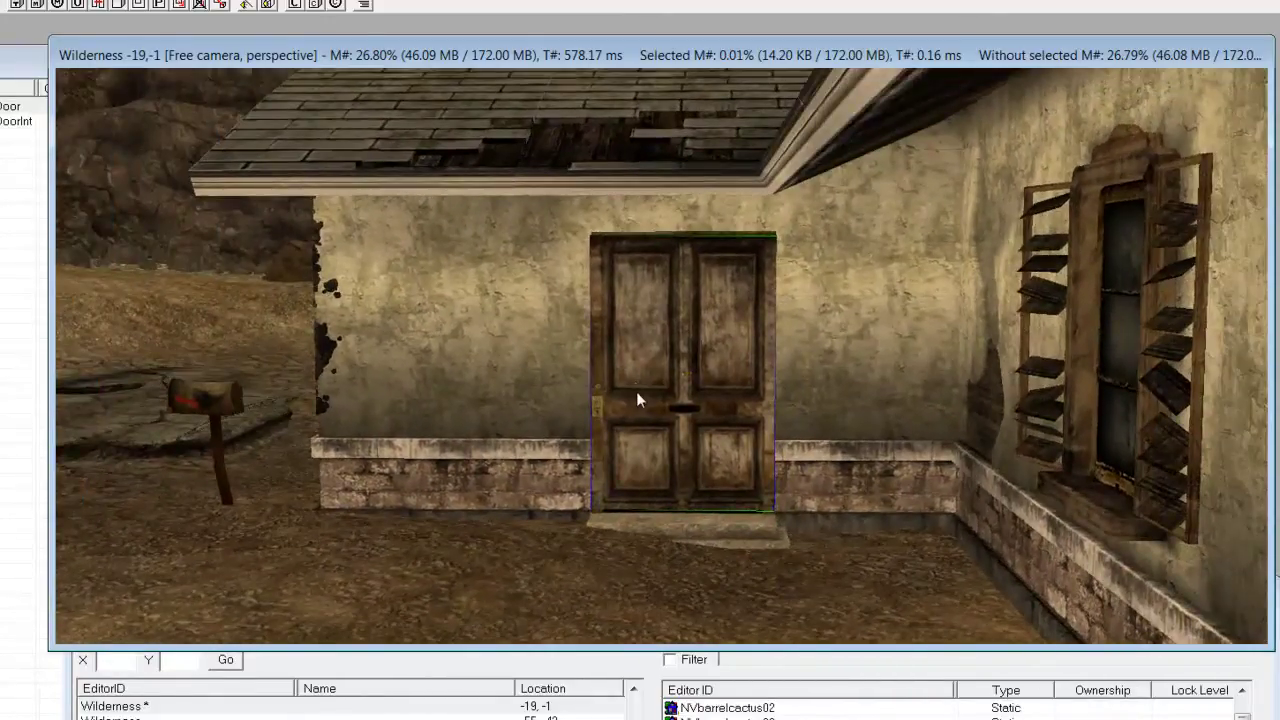
pyautogui.moveTo(646, 381)
pyautogui.keyDown('shift'); pyautogui.mouseDown(button='middle')
pyautogui.moveTo(743, 376)
pyautogui.moveTo(680, 360)
pyautogui.moveTo(623, 371)
pyautogui.mouseUp(button='middle'); pyautogui.keyUp('shift')
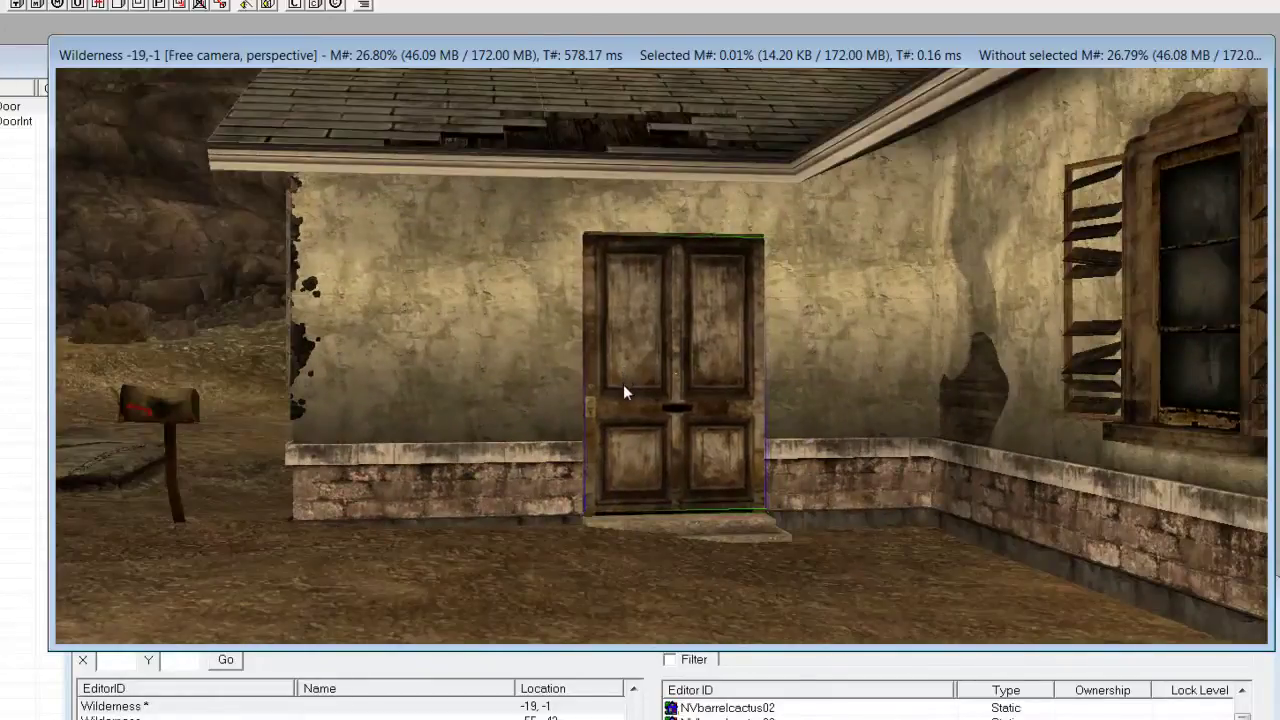
pyautogui.moveTo(623, 386); pyautogui.dragTo(625, 390)
pyautogui.keyDown('shift'); pyautogui.moveTo(623, 391); pyautogui.dragTo(713, 191, button='middle'); pyautogui.keyUp('shift')
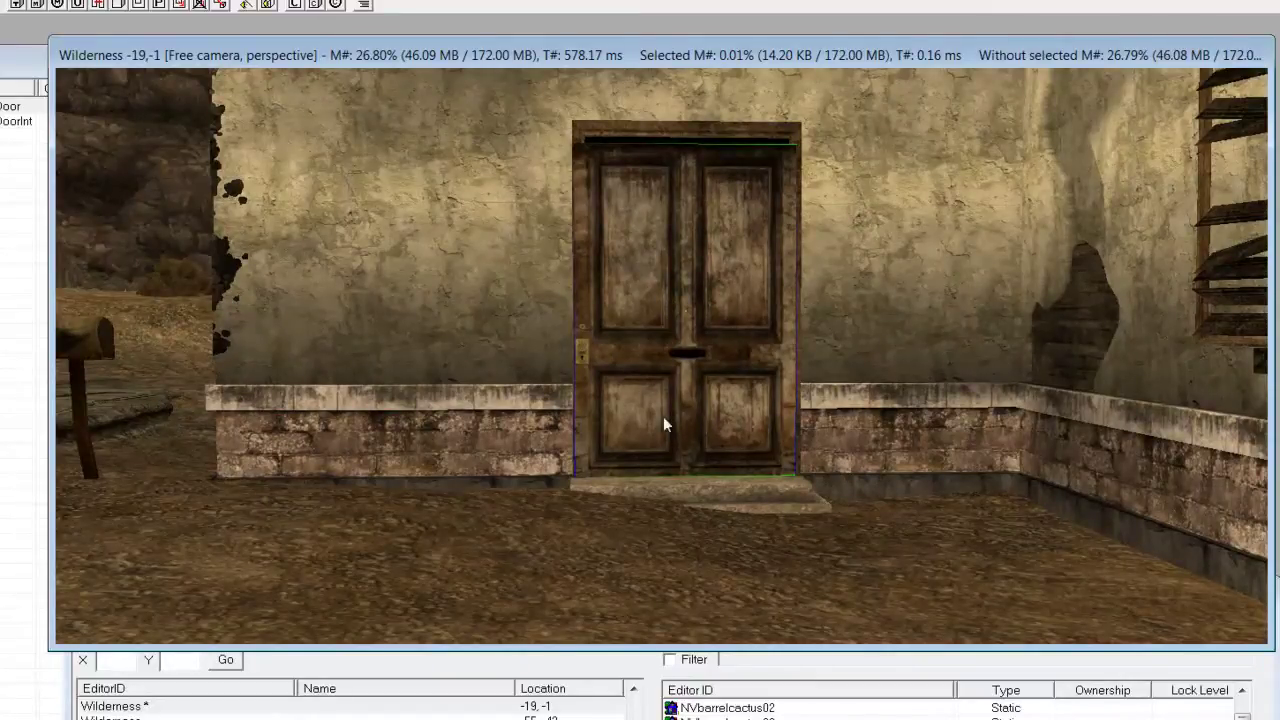
# Duplicate the front door and move the copy around the house to the empty doorway in the back wall.
pyautogui.hotkey('ctrl', 'd')
pyautogui.moveTo(661, 450); pyautogui.dragTo(887, 439)
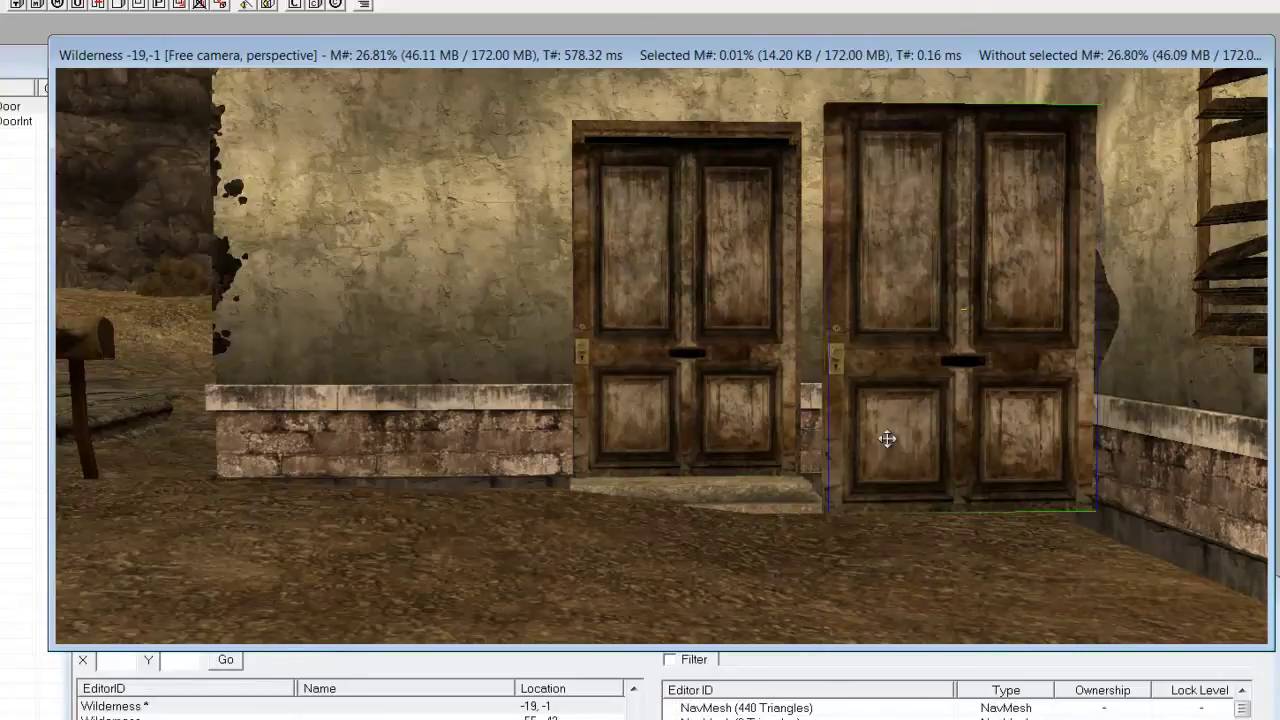
pyautogui.keyDown('shift'); pyautogui.moveTo(889, 437); pyautogui.dragTo(762, 370, button='middle'); pyautogui.keyUp('shift')
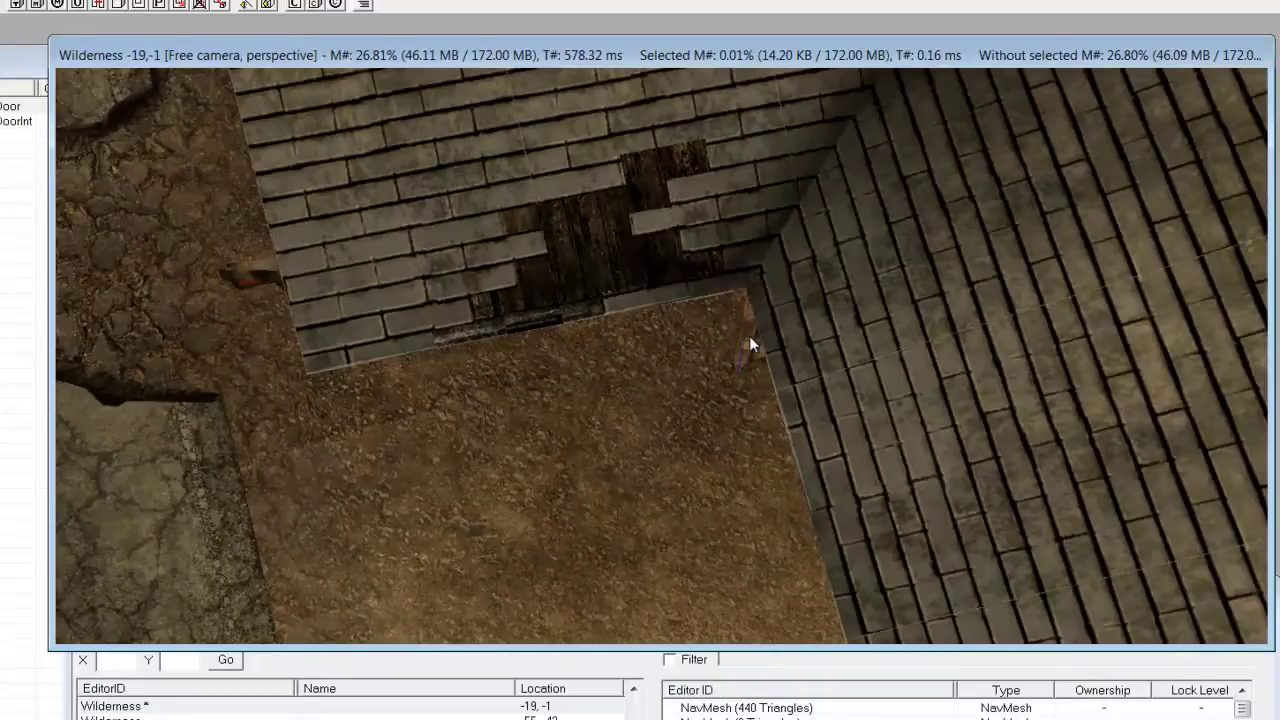
pyautogui.moveTo(665, 426)
pyautogui.mouseDown()
pyautogui.moveTo(651, 427)
pyautogui.moveTo(663, 414)
pyautogui.moveTo(632, 430)
pyautogui.moveTo(644, 436)
pyautogui.mouseUp()
pyautogui.scroll(-10, 671, 380)
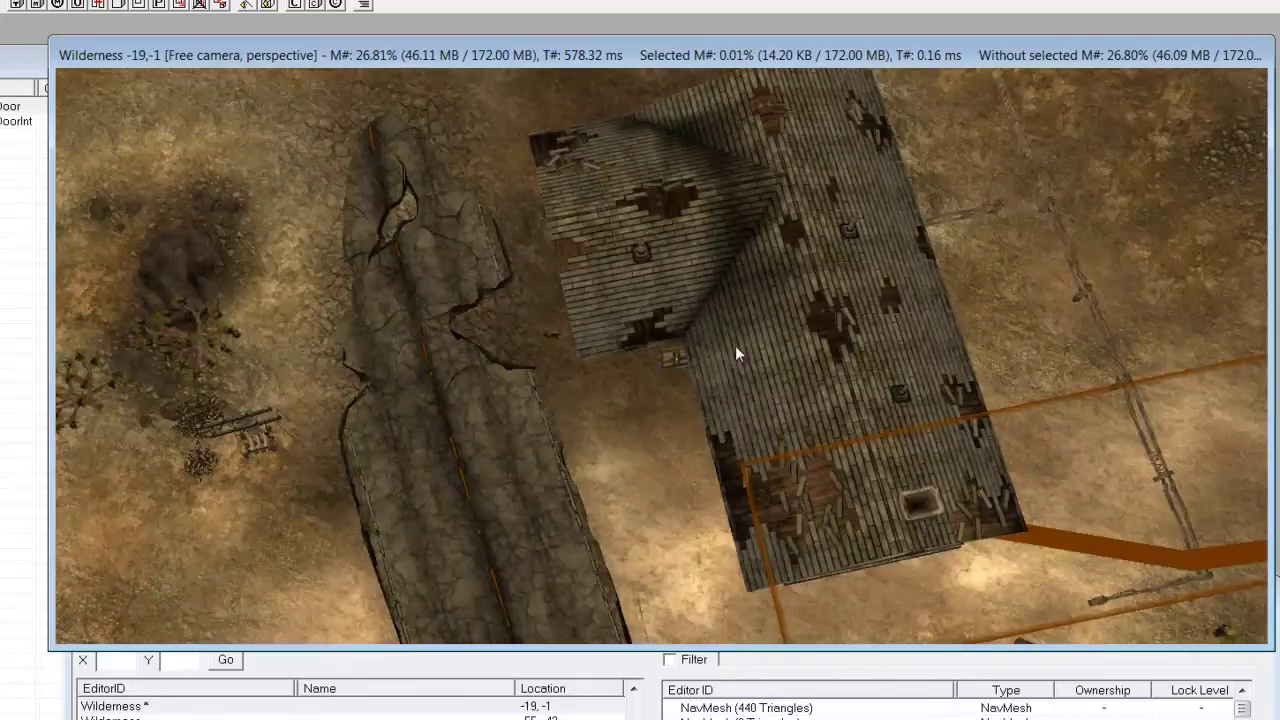
pyautogui.keyDown('shift'); pyautogui.moveTo(1004, 291); pyautogui.dragTo(811, 398, button='middle'); pyautogui.keyUp('shift')
pyautogui.scroll(8, 809, 529)
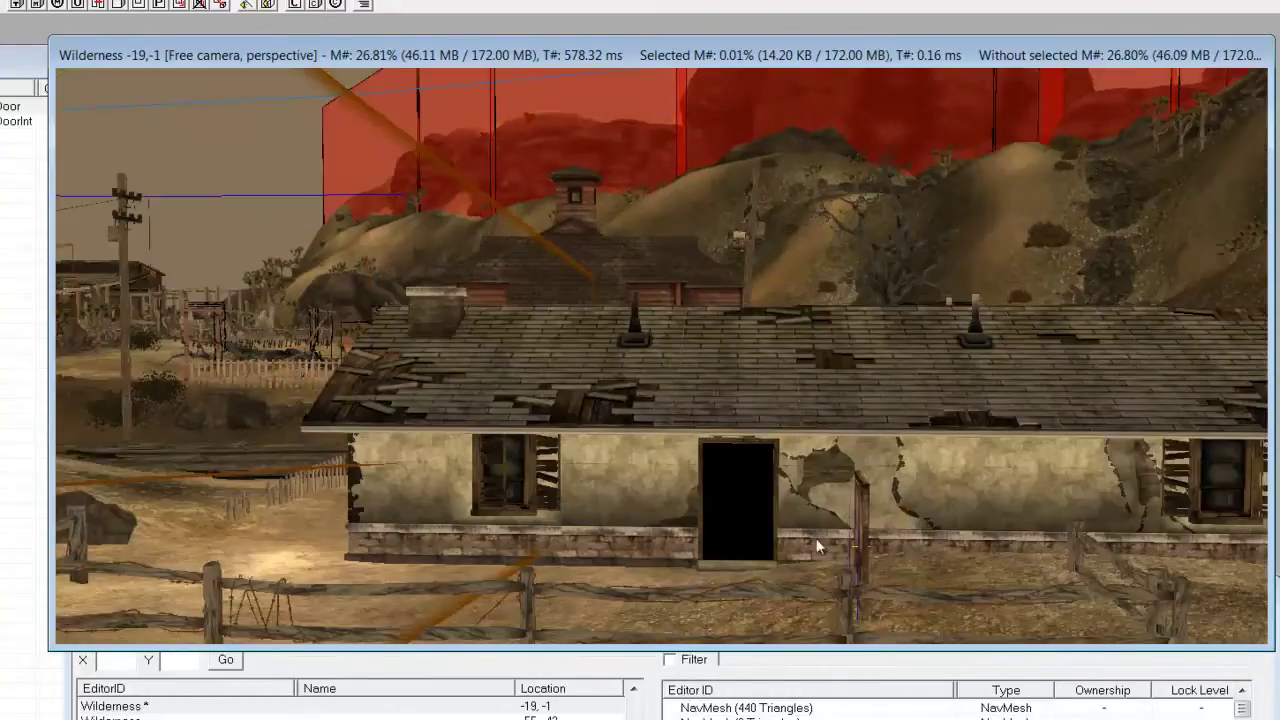
pyautogui.moveTo(827, 476); pyautogui.dragTo(821, 434, button='middle')
pyautogui.moveTo(1039, 335); pyautogui.dragTo(676, 273)
pyautogui.scroll(6, 676, 274)
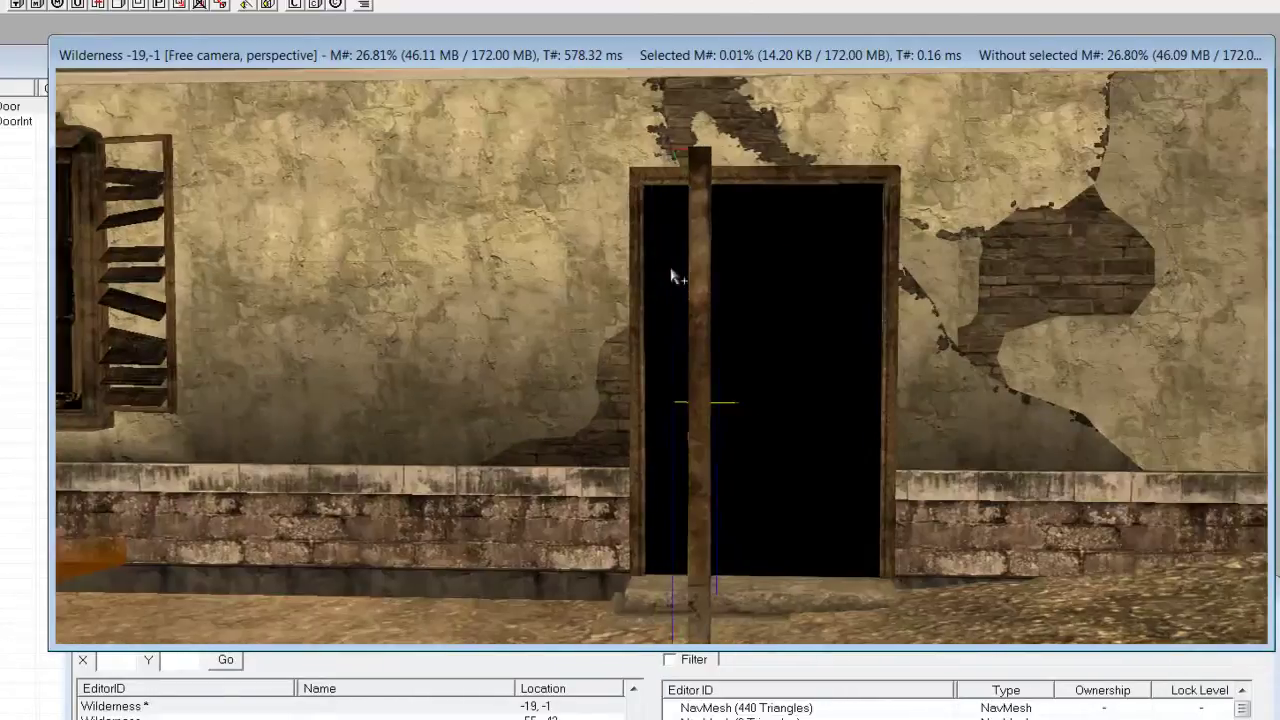
# Rotate the copied door parallel to the back wall and fit it into the rear door frame.
pyautogui.moveTo(769, 462); pyautogui.dragTo(812, 468, button='right')
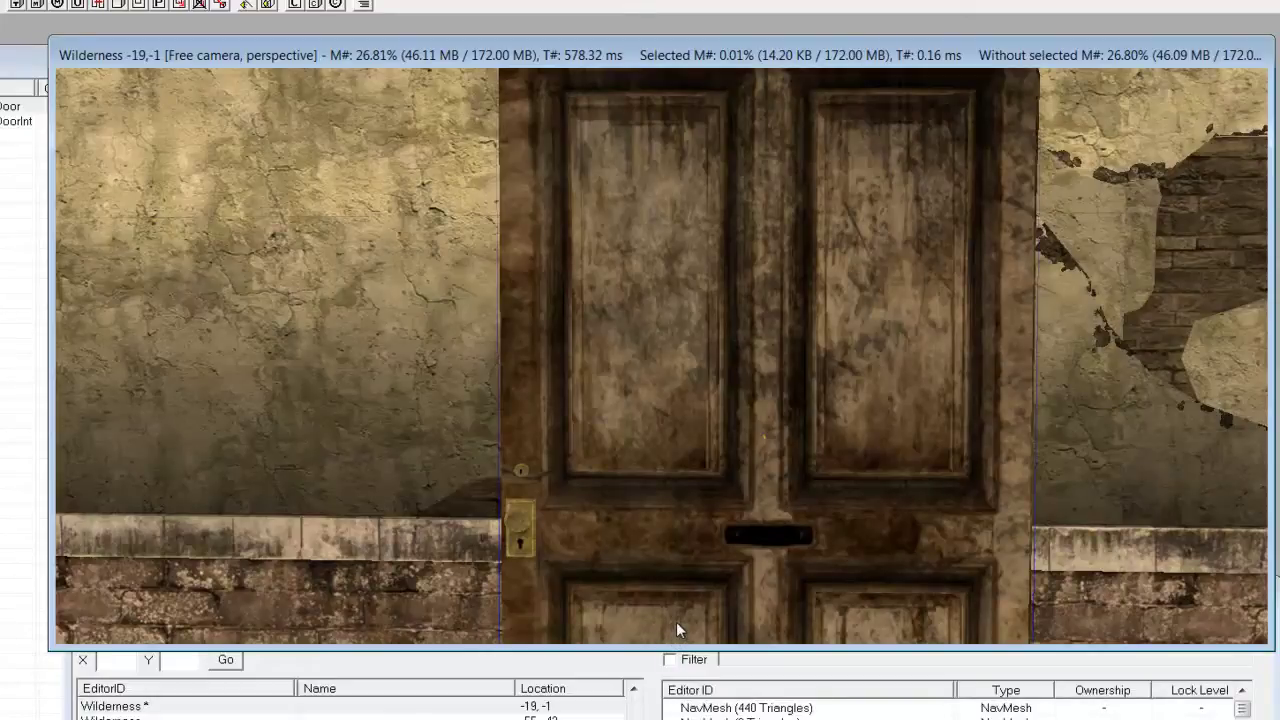
pyautogui.moveTo(677, 630); pyautogui.dragTo(762, 311)
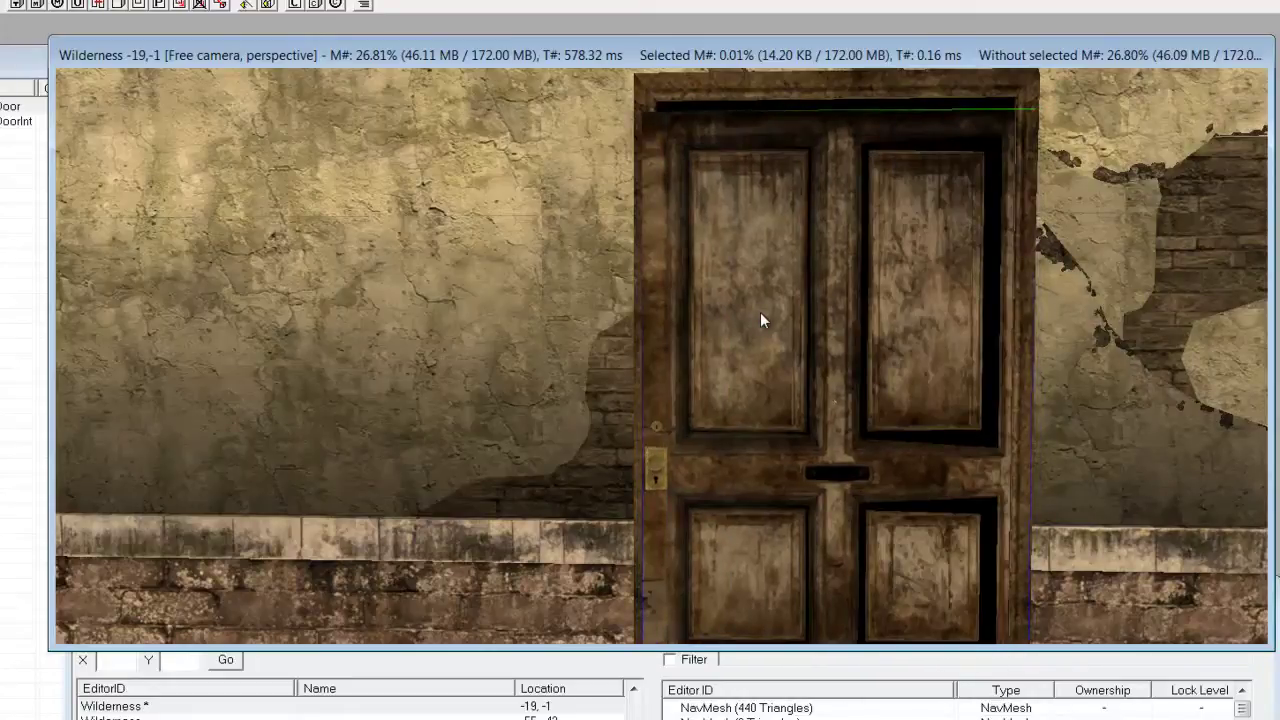
pyautogui.keyDown('shift'); pyautogui.moveTo(792, 317); pyautogui.dragTo(560, 310, button='middle'); pyautogui.keyUp('shift')
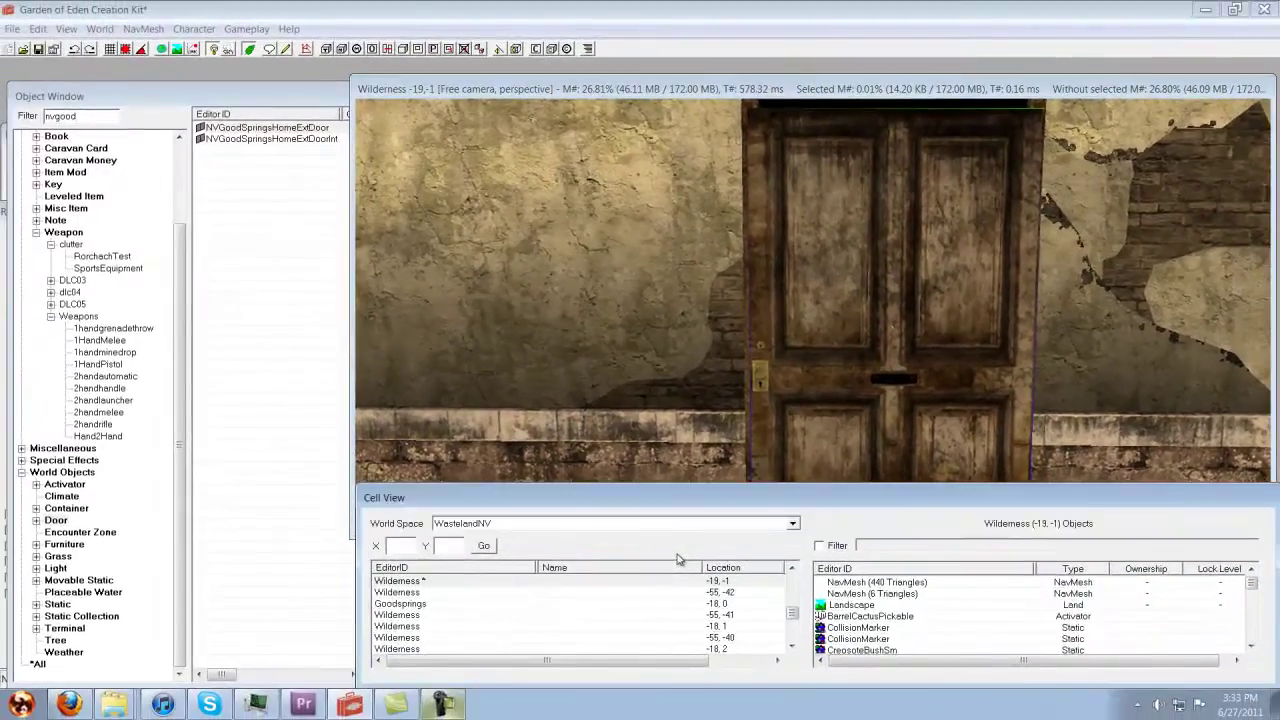
# Find the JDhouseinterior cell in the Interiors world space and load it in the render view.
pyautogui.click(793, 524)
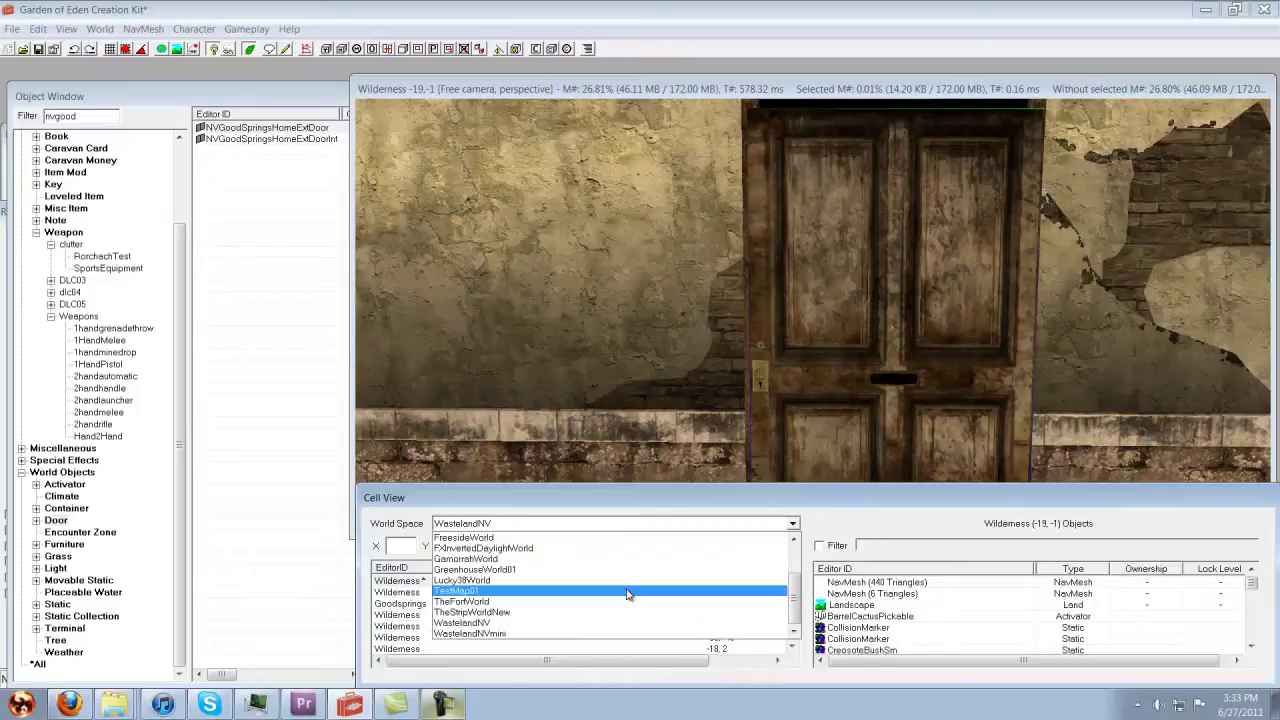
pyautogui.scroll(5, 560, 590)
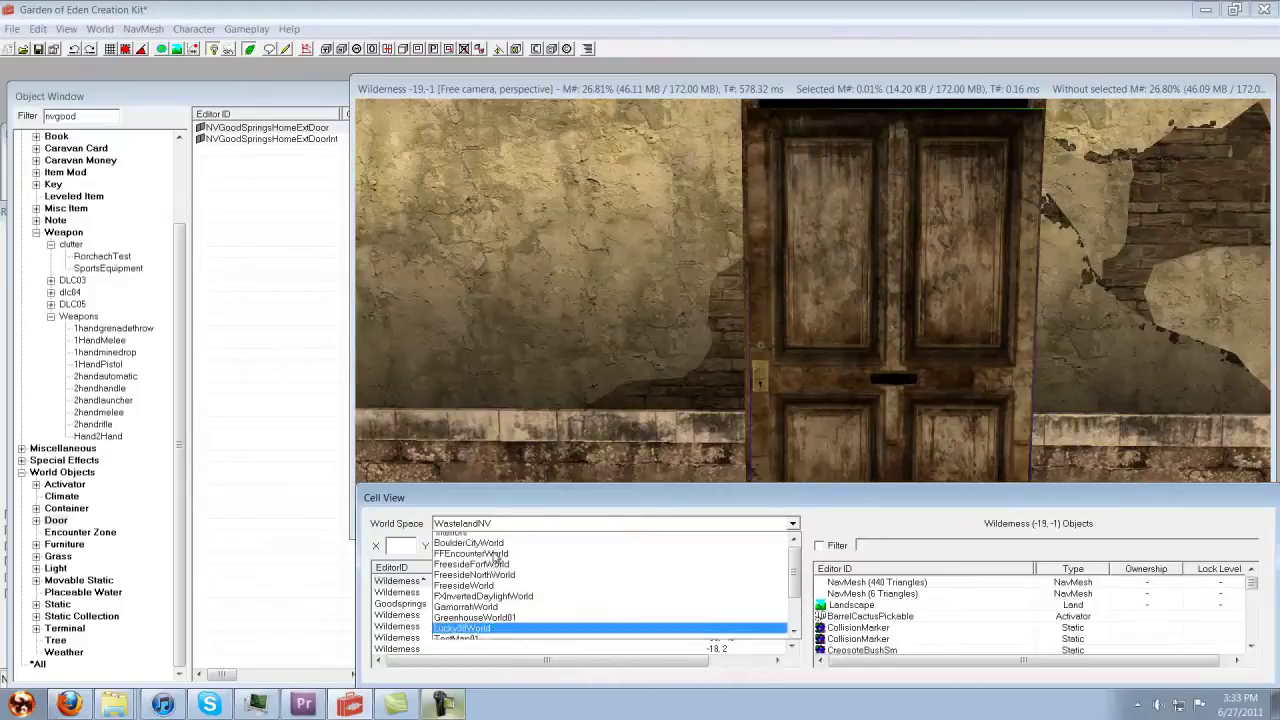
pyautogui.click(452, 604)
pyautogui.click(455, 615)
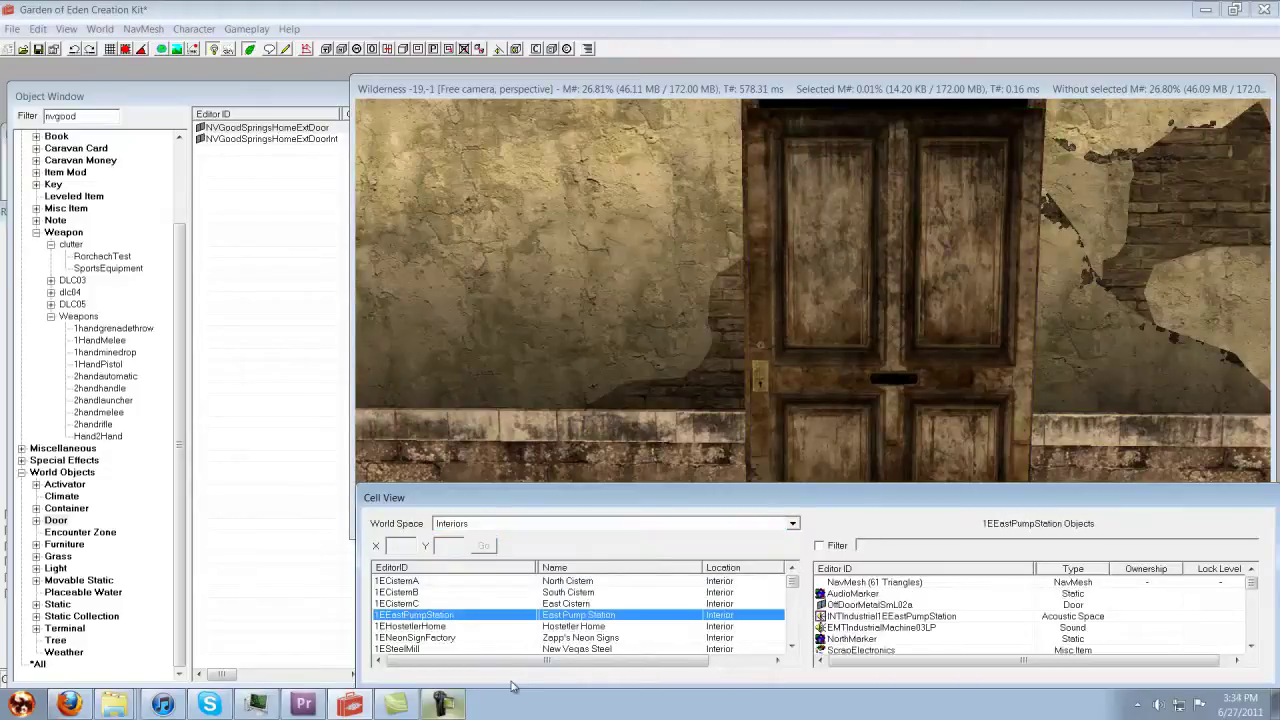
pyautogui.write('jd')
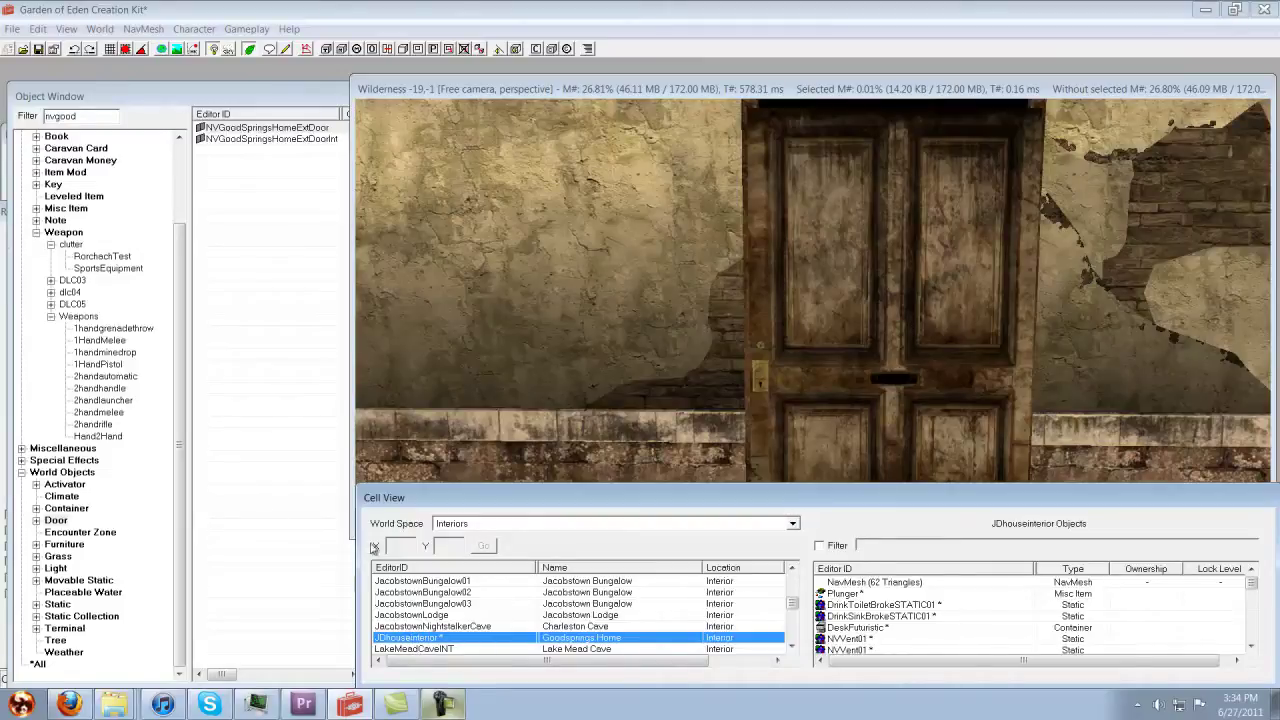
pyautogui.doubleClick(405, 639)
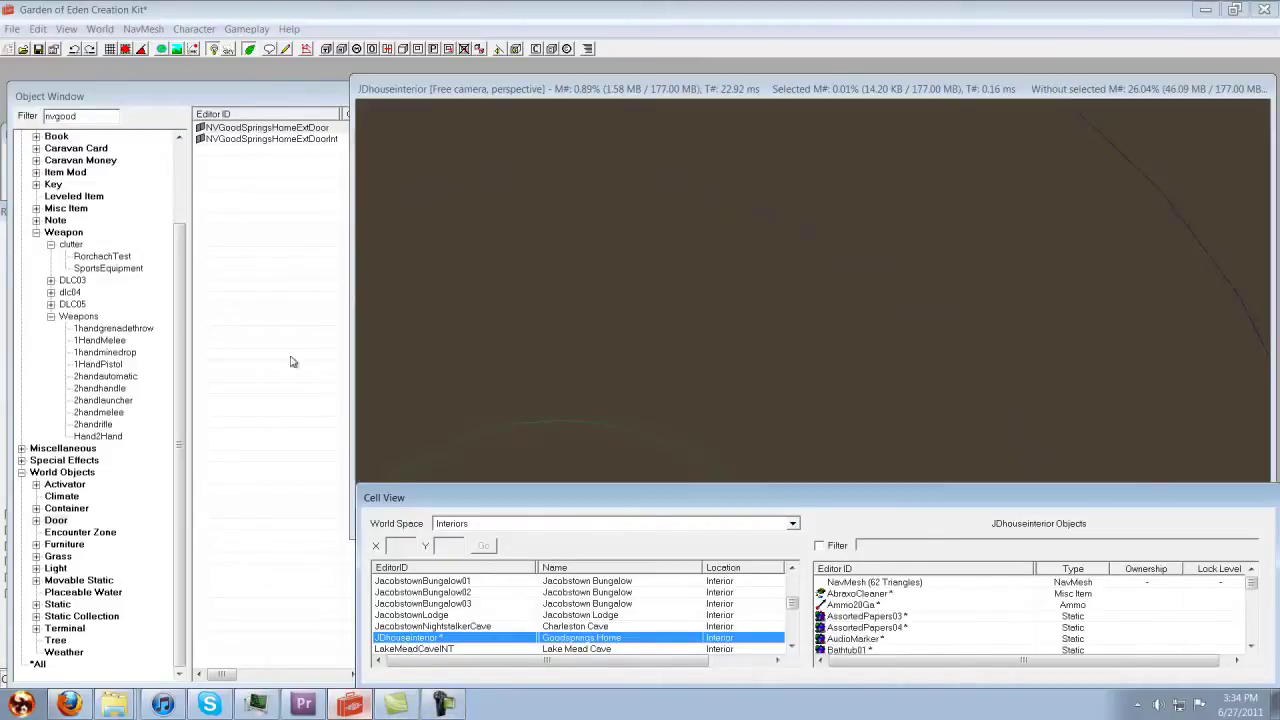
# Confirm and close the two leftover Reference windows of the NVGoodSpringsHomeExtDoorInt doors.
pyautogui.click(597, 96)
pyautogui.moveTo(734, 322); pyautogui.dragTo(805, 150, button='middle')
pyautogui.moveTo(673, 339); pyautogui.dragTo(819, 257, button='middle')
pyautogui.scroll(5, 819, 262)
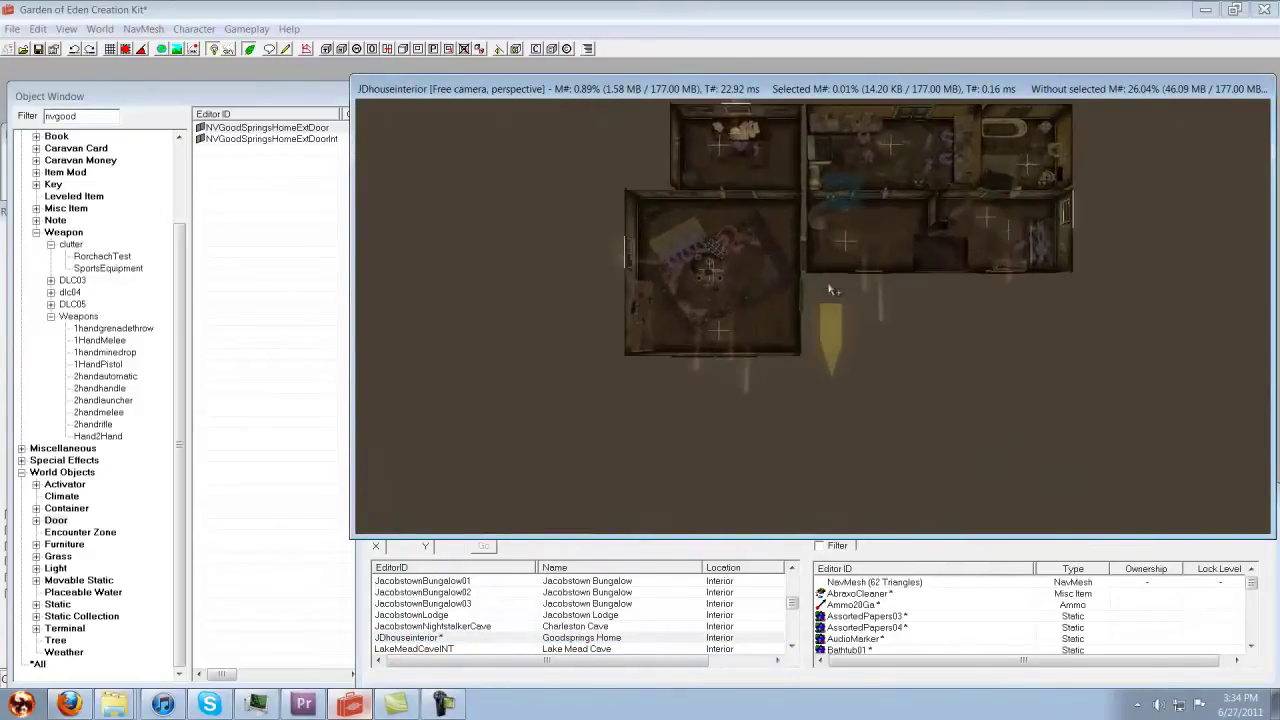
pyautogui.scroll(7, 829, 285)
pyautogui.moveTo(838, 302)
pyautogui.mouseDown(button='middle')
pyautogui.moveTo(970, 354)
pyautogui.moveTo(920, 350)
pyautogui.mouseUp(button='middle')
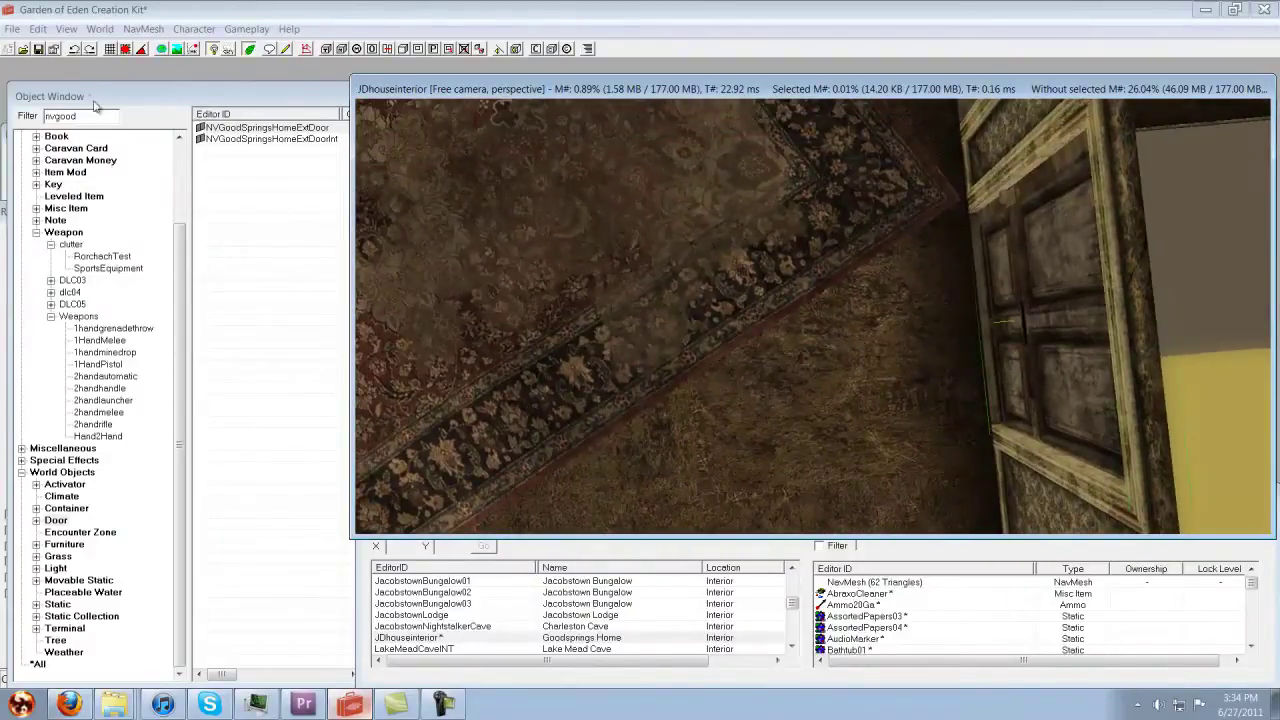
pyautogui.moveTo(88, 96); pyautogui.dragTo(132, 90)
pyautogui.click(20, 215)
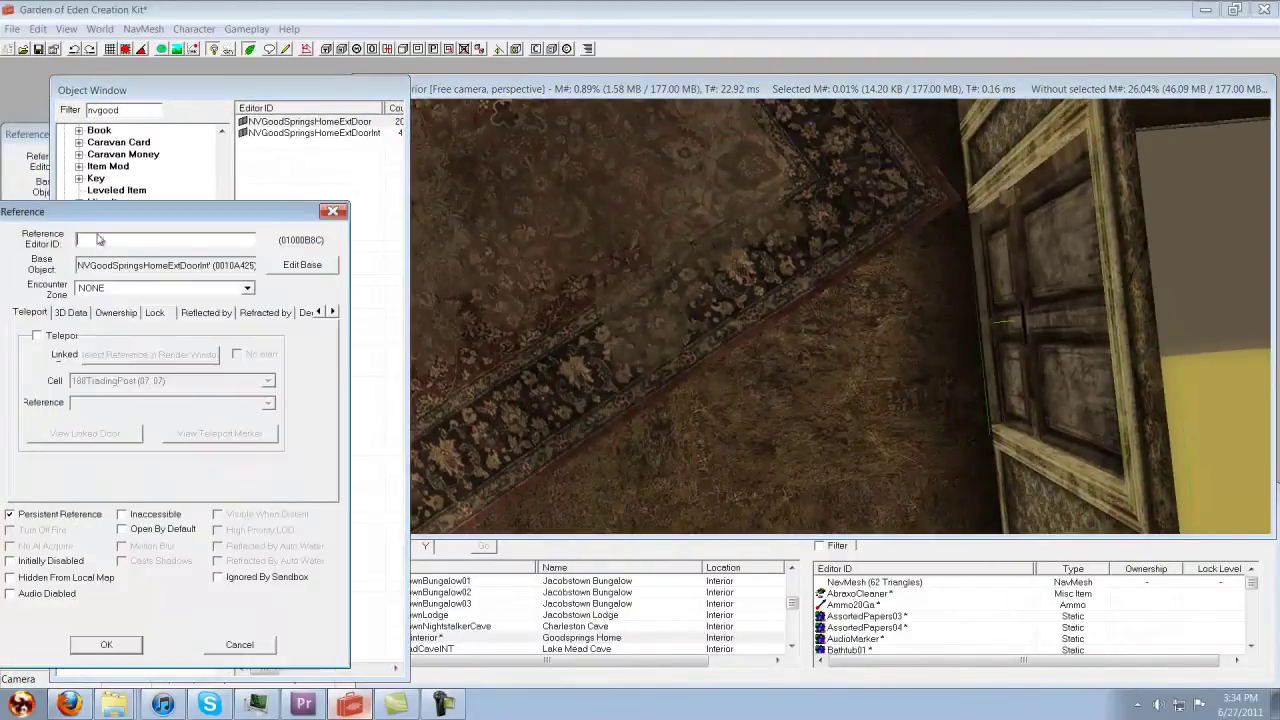
pyautogui.click(120, 645)
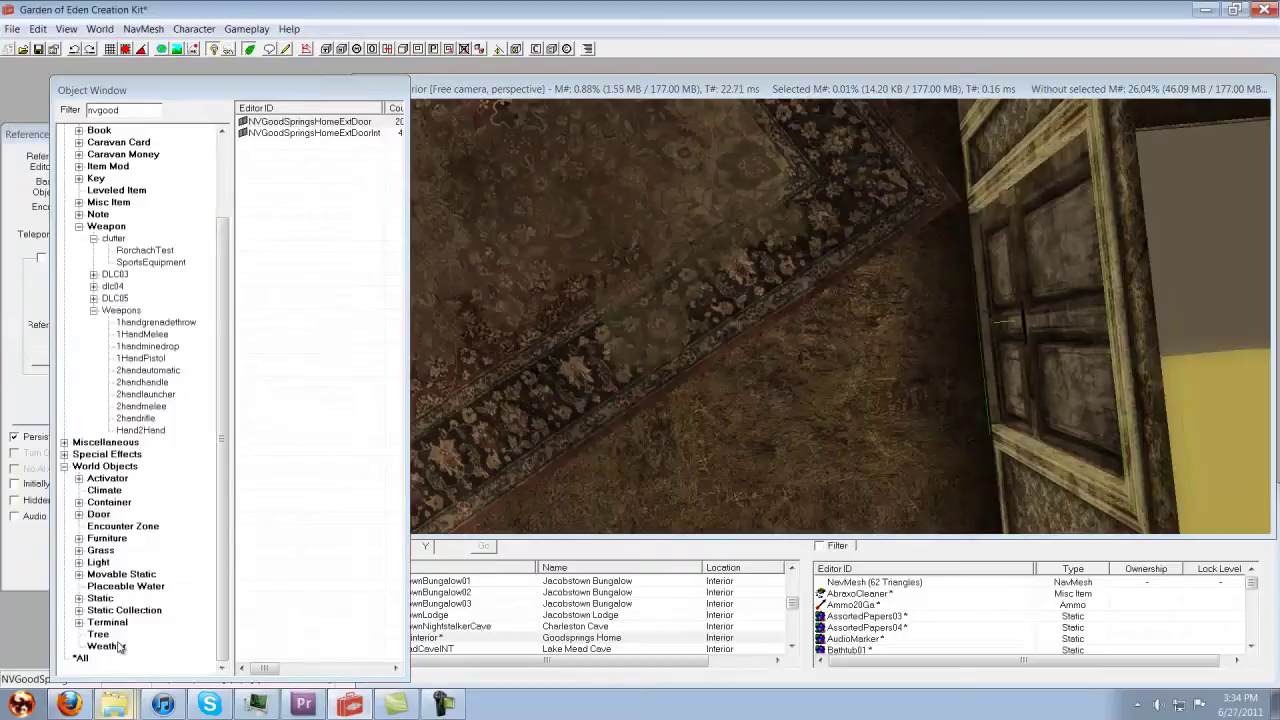
pyautogui.moveTo(27, 128); pyautogui.dragTo(32, 118)
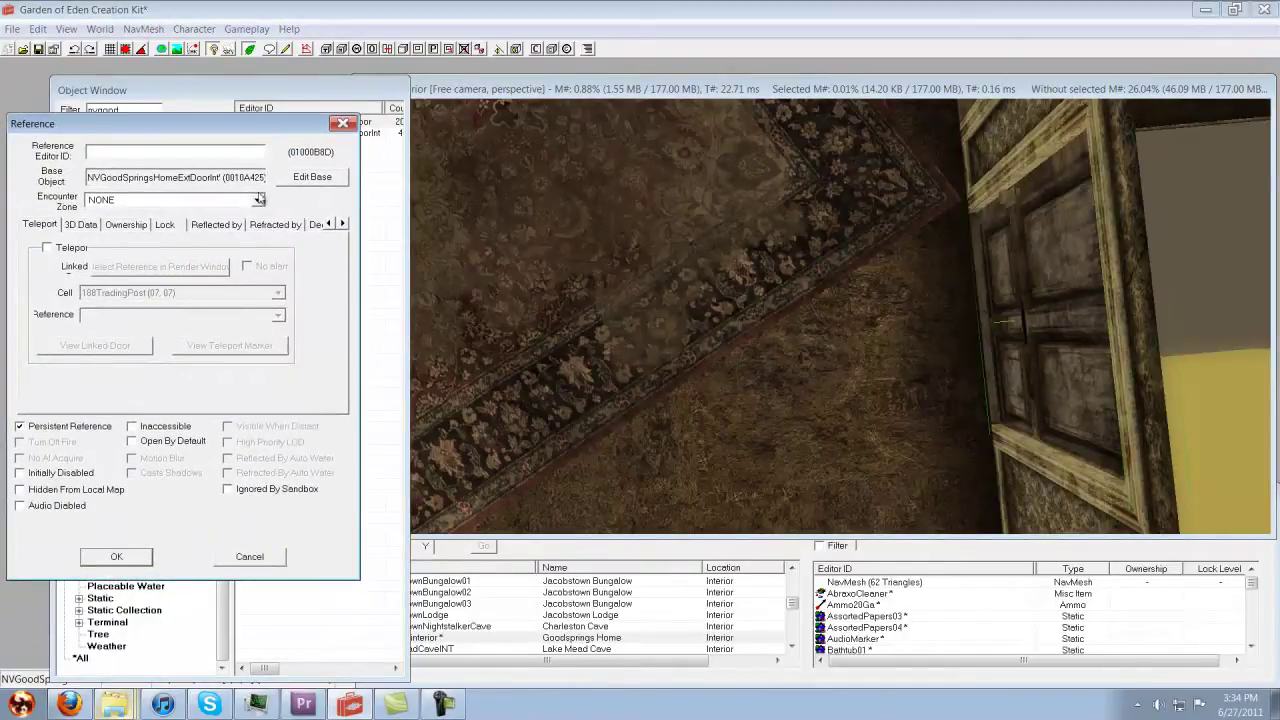
pyautogui.click(140, 558)
# Give the interior front door the reference editor ID frontdoor and keep its properties open beside the render view.
pyautogui.click(1034, 356)
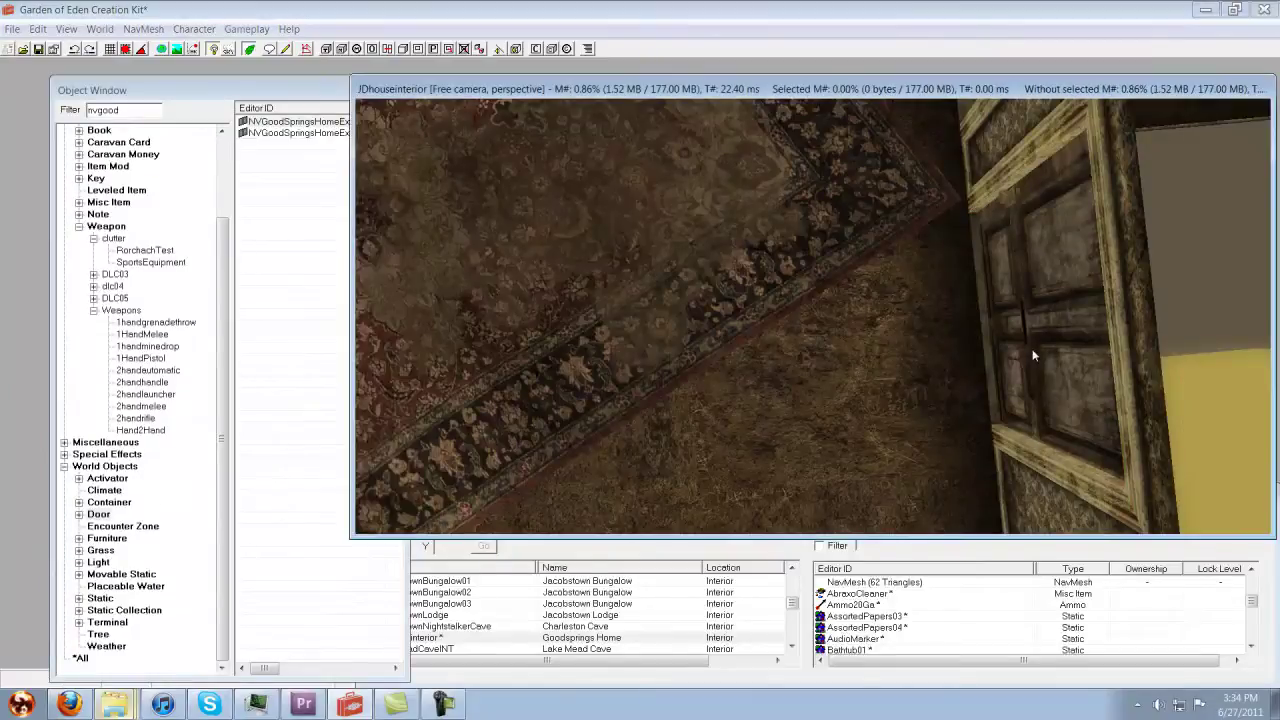
pyautogui.doubleClick(877, 226)
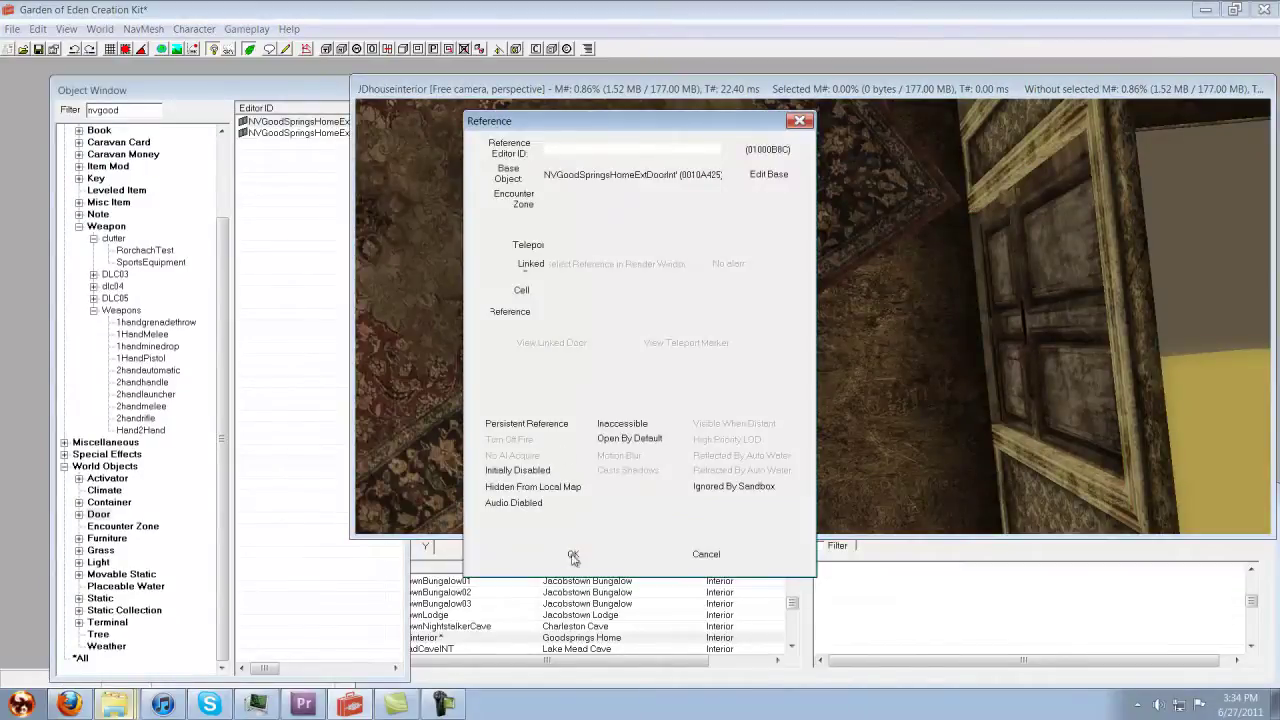
pyautogui.moveTo(582, 121); pyautogui.dragTo(108, 199)
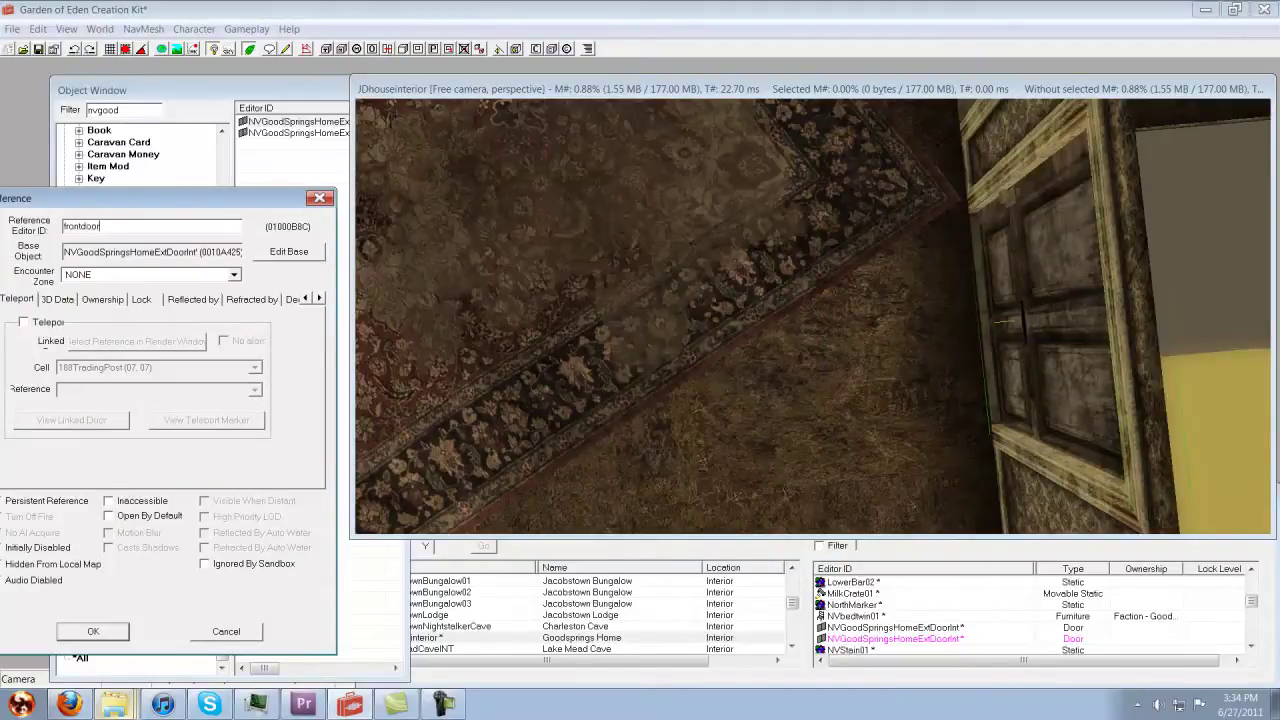
# Give the interior back door in the kitchen the reference editor ID backdoor and keep its properties open beside the render view.
pyautogui.click(408, 88)
pyautogui.moveTo(684, 208); pyautogui.dragTo(758, 314, button='middle')
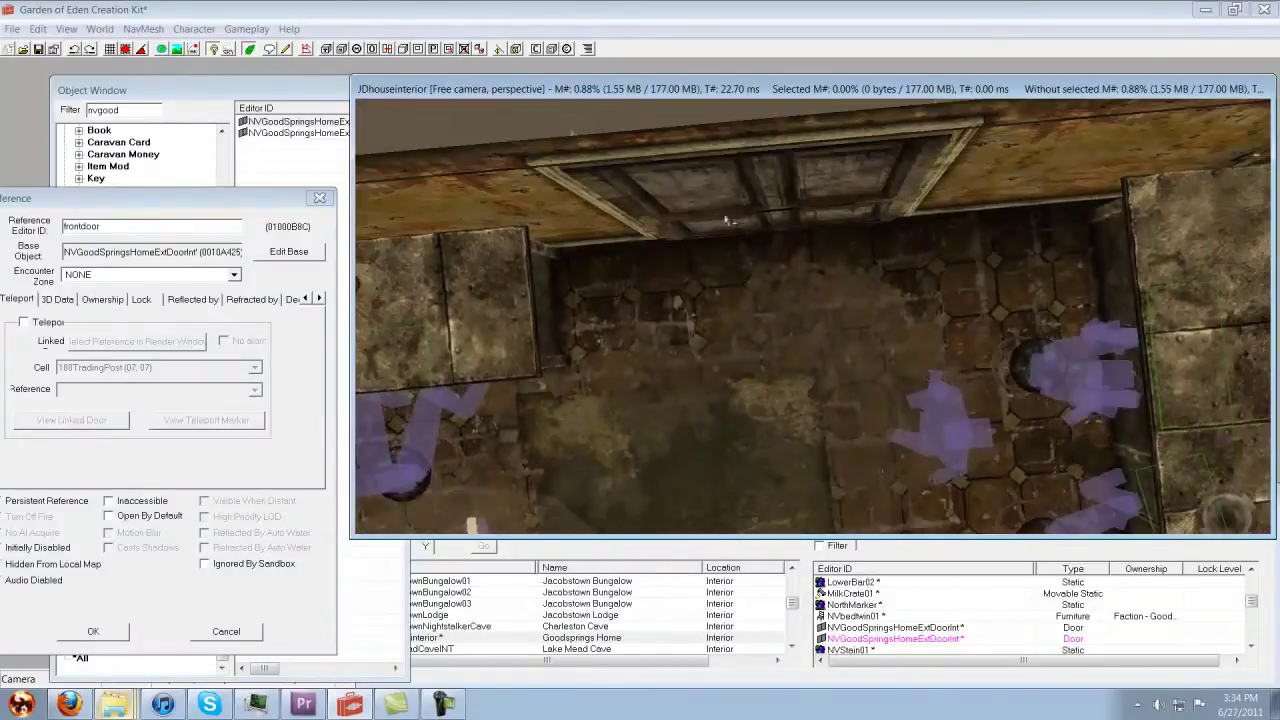
pyautogui.doubleClick(720, 267)
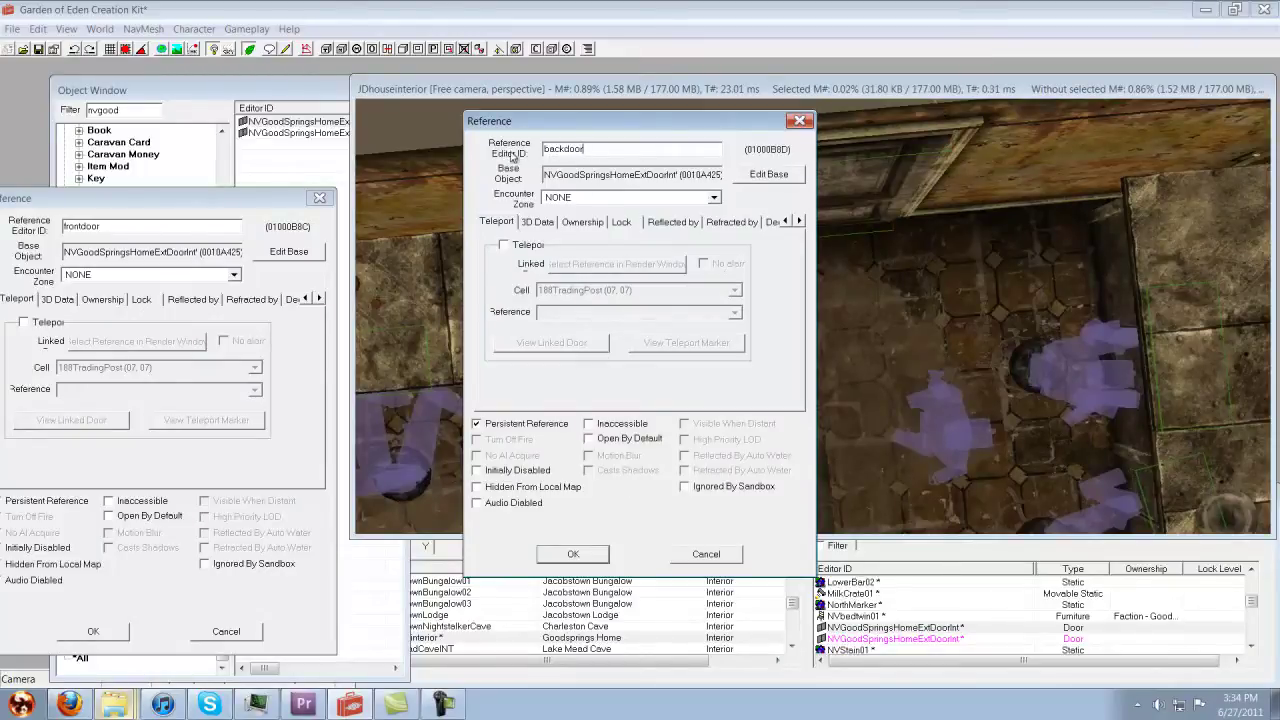
pyautogui.moveTo(630, 131); pyautogui.dragTo(147, 273)
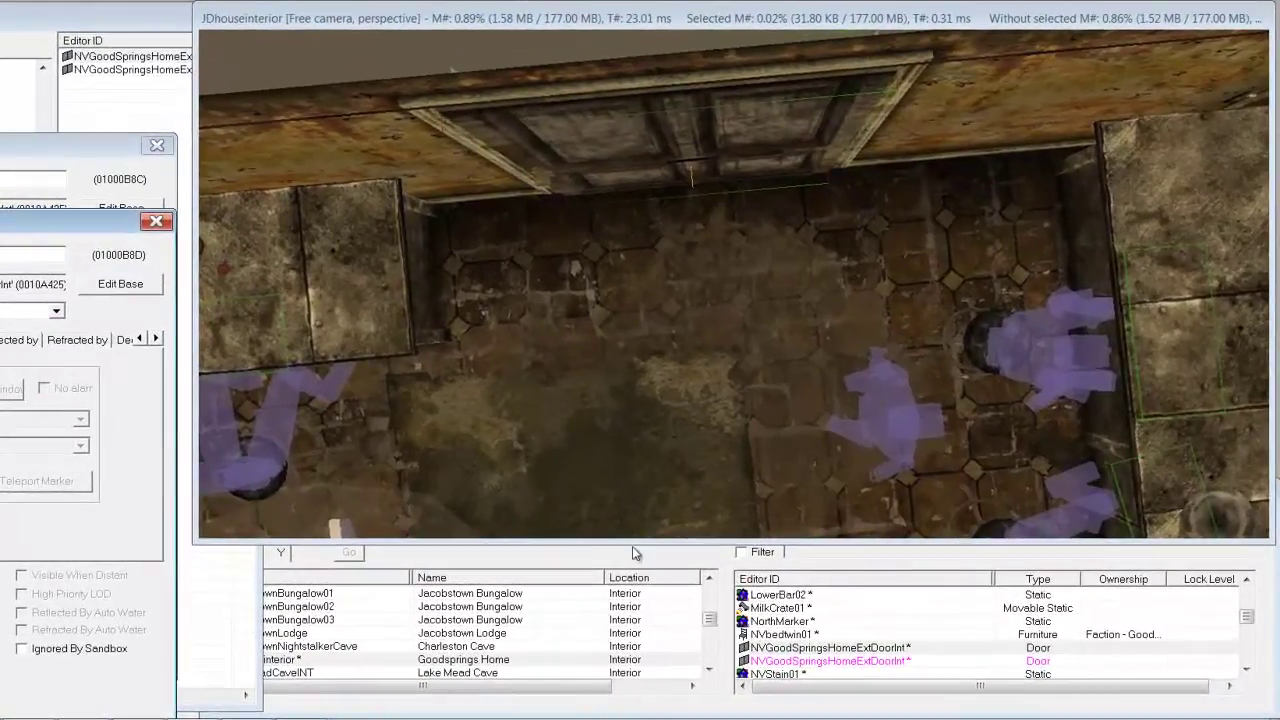
# Return to the Wilderness cell -19, -1, enable teleport on the frontdoor reference and link it to the exterior front door.
pyautogui.click(709, 548)
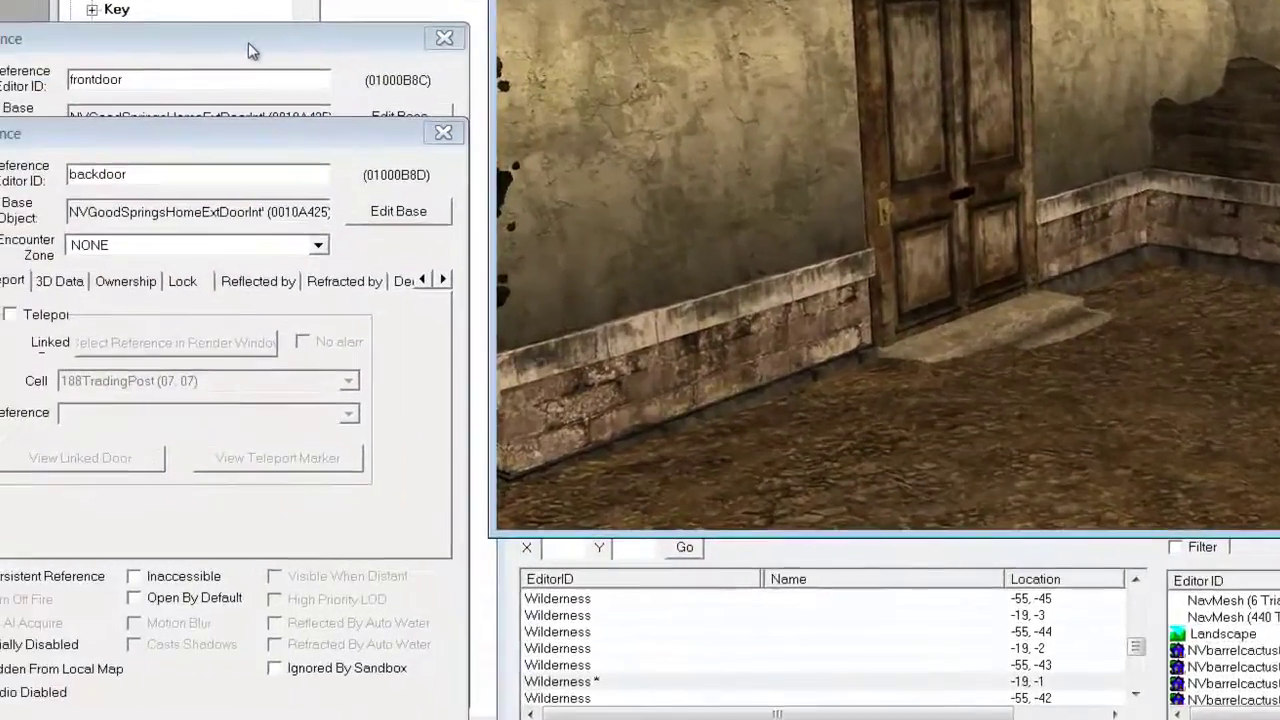
pyautogui.click(248, 42)
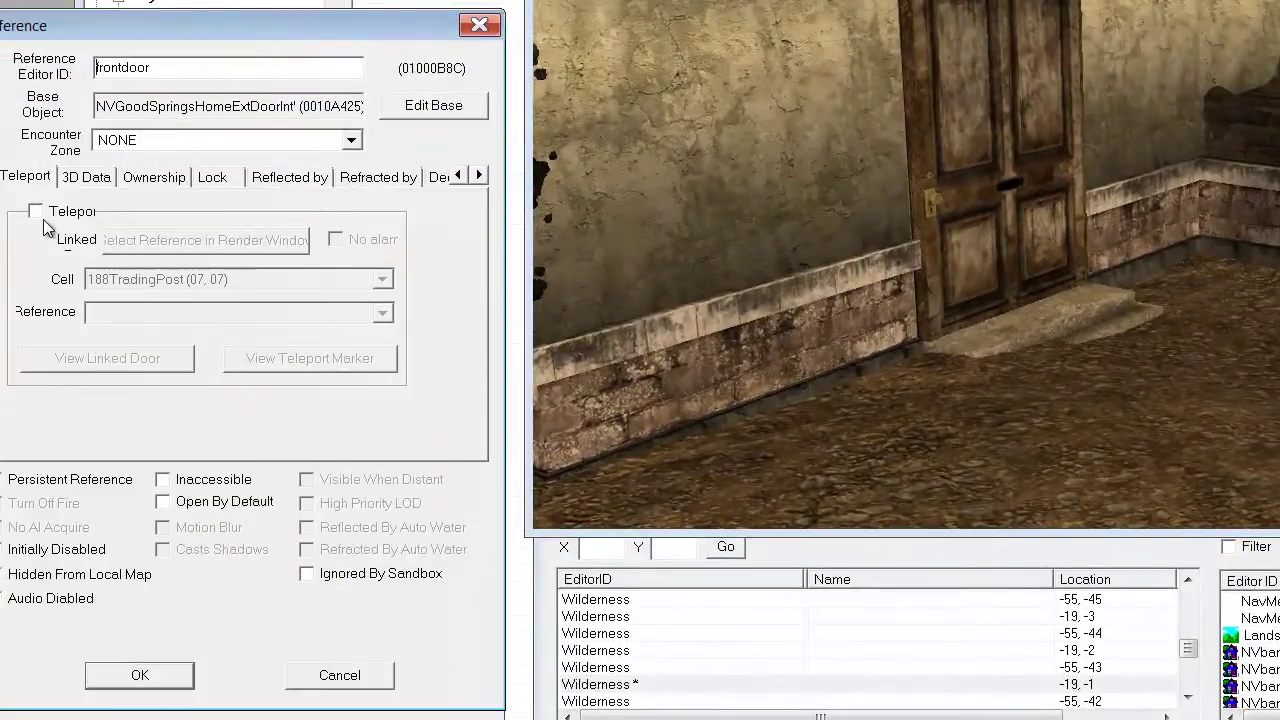
pyautogui.click(25, 217)
pyautogui.click(183, 242)
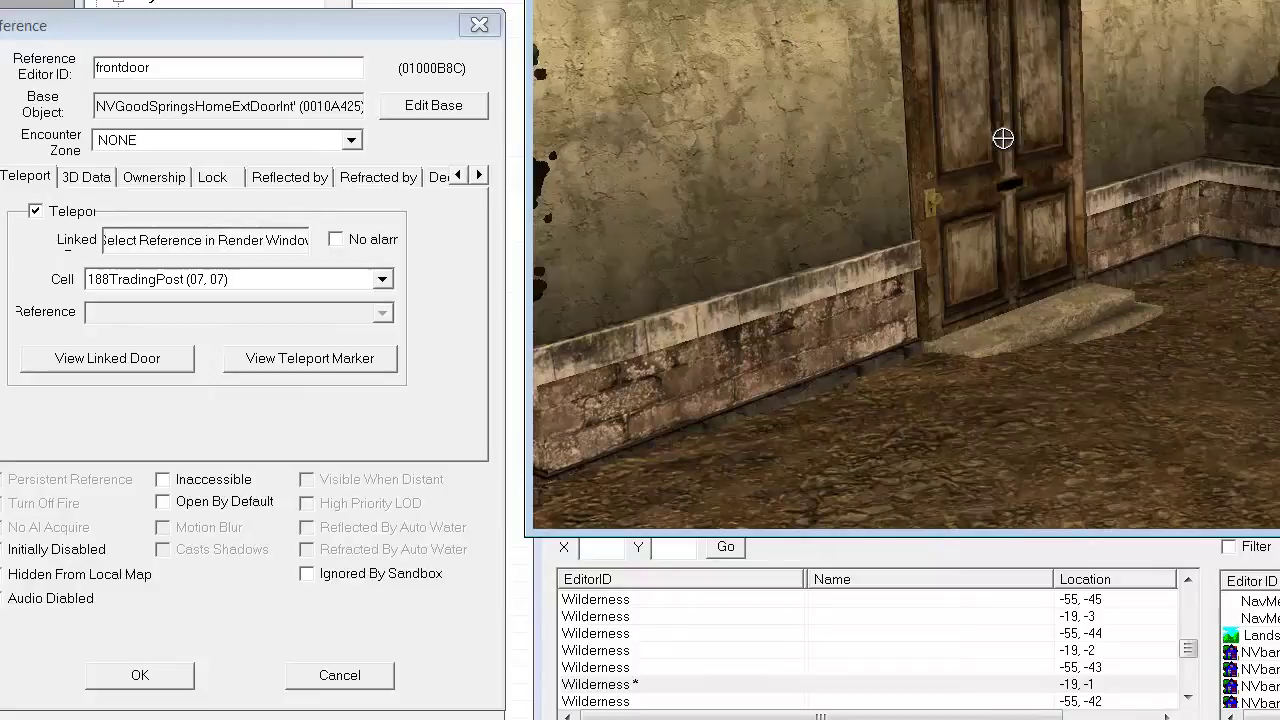
pyautogui.click(1003, 139)
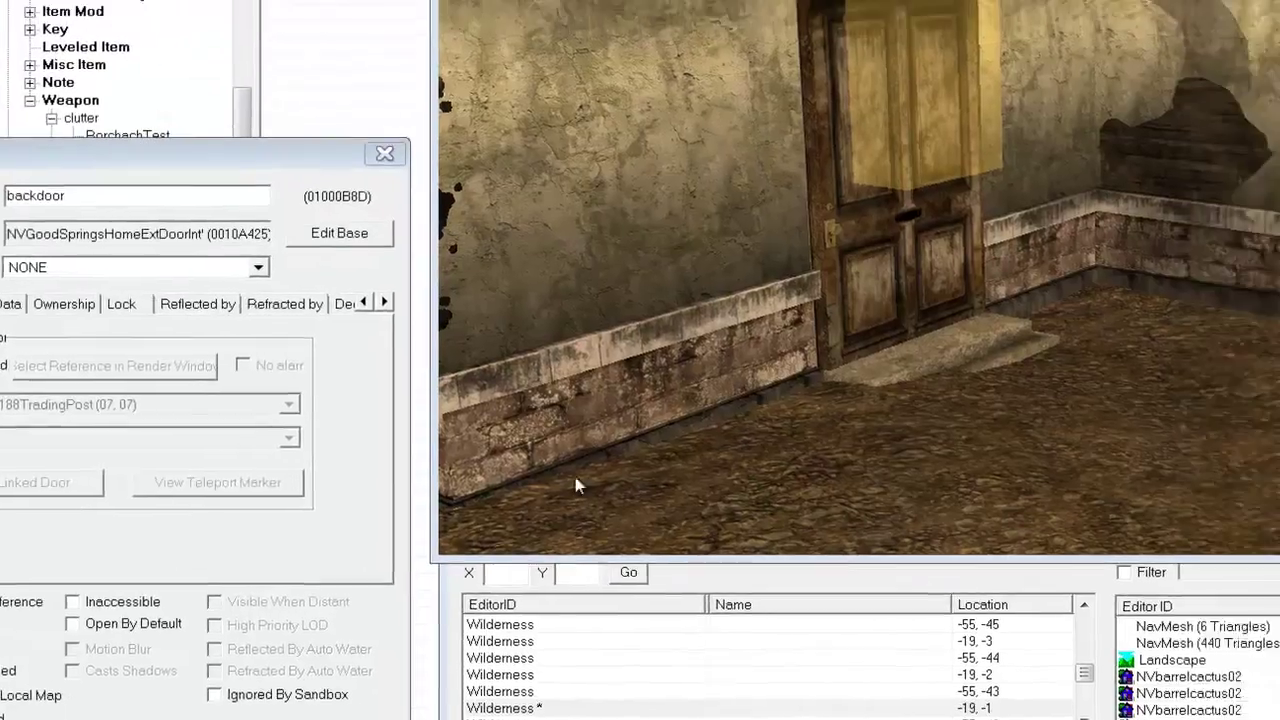
pyautogui.click(140, 676)
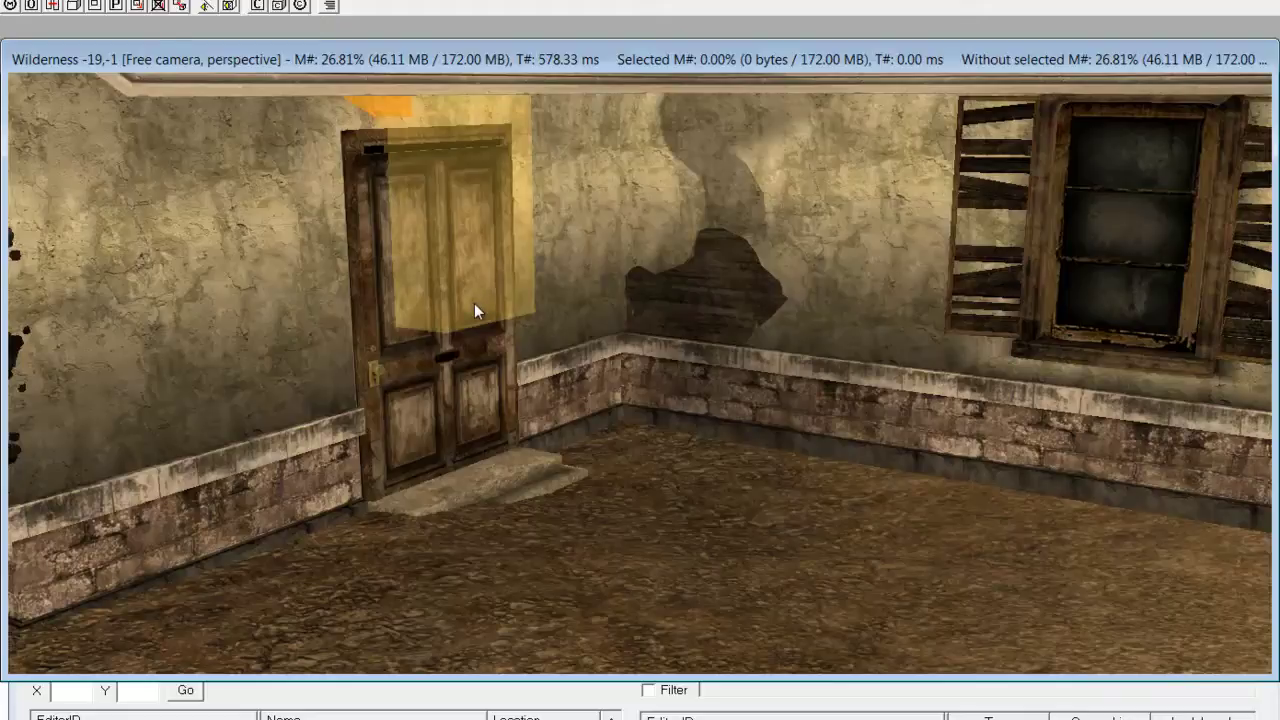
# Place the teleport marker at ground level on the exterior front doorstep, facing away from the door.
pyautogui.click(474, 305)
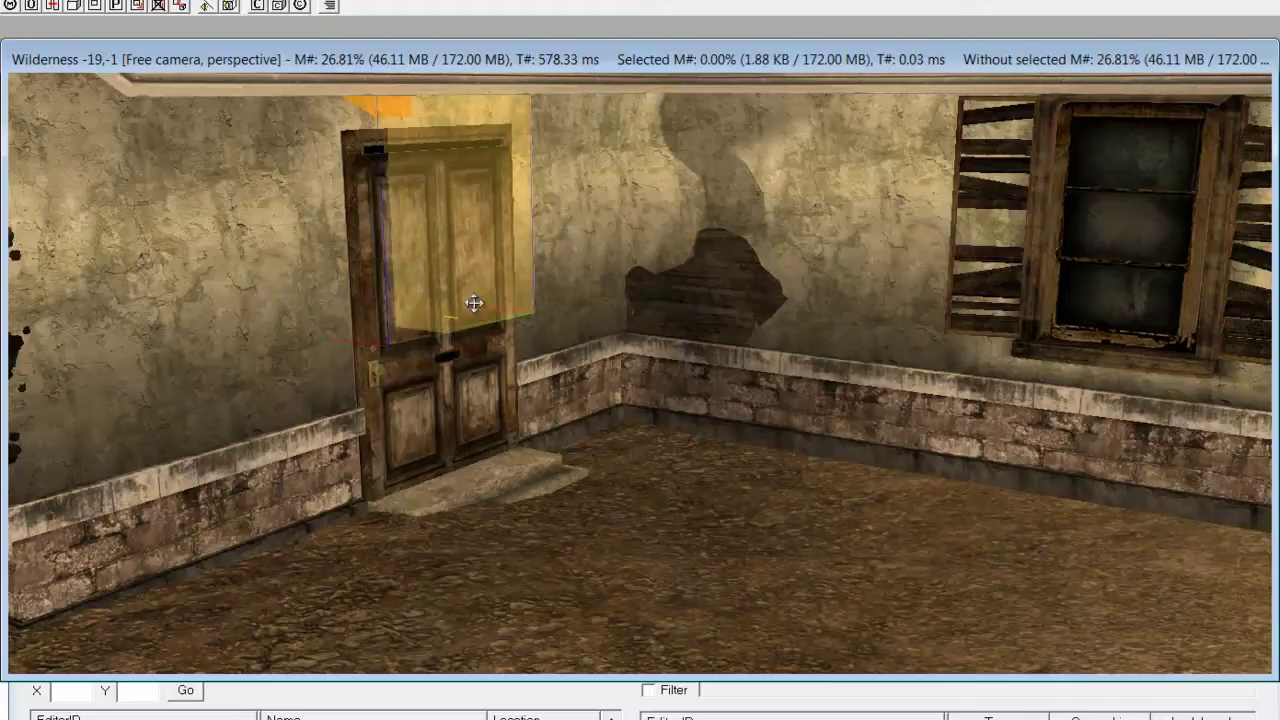
pyautogui.moveTo(461, 303); pyautogui.dragTo(499, 337)
pyautogui.moveTo(508, 371); pyautogui.dragTo(526, 414)
pyautogui.keyDown('shift'); pyautogui.moveTo(440, 298); pyautogui.dragTo(498, 287, button='middle'); pyautogui.keyUp('shift')
pyautogui.moveTo(498, 285); pyautogui.dragTo(514, 334)
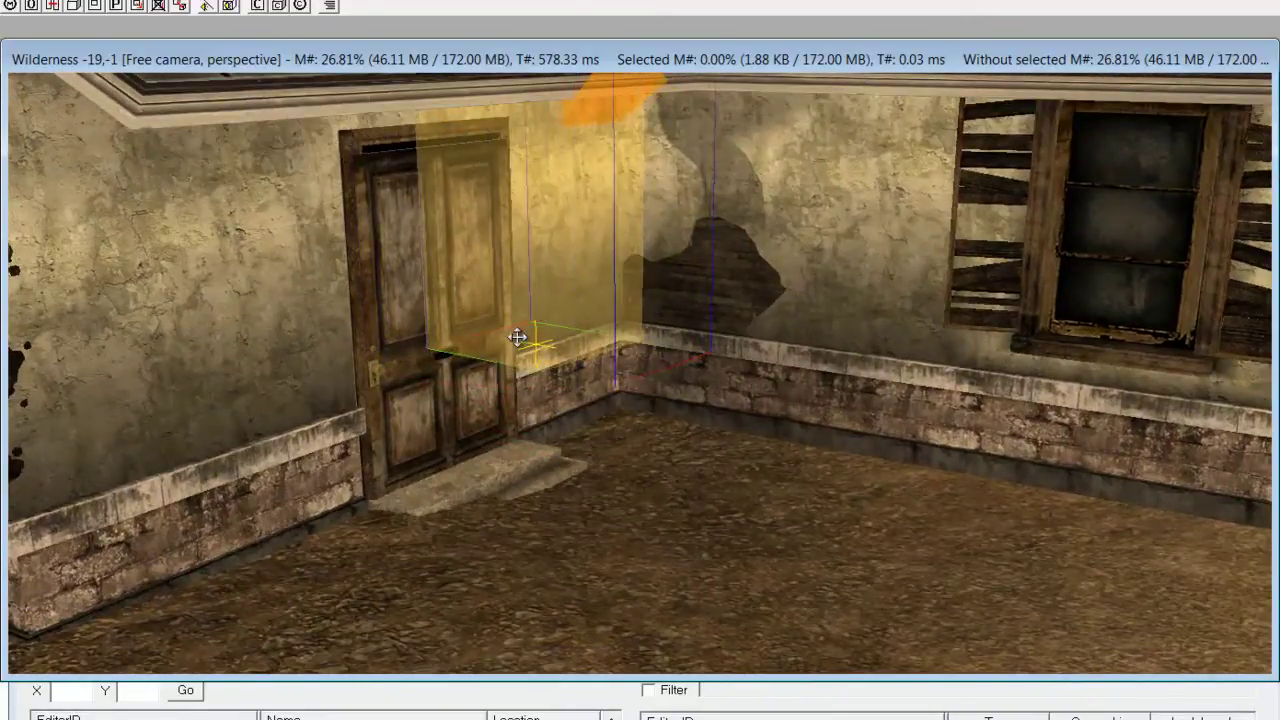
pyautogui.press('f')
pyautogui.keyDown('shift'); pyautogui.moveTo(540, 437); pyautogui.dragTo(566, 358, button='middle'); pyautogui.keyUp('shift')
pyautogui.moveTo(569, 358); pyautogui.dragTo(524, 358)
pyautogui.keyDown('shift'); pyautogui.moveTo(526, 360); pyautogui.dragTo(531, 319, button='middle'); pyautogui.keyUp('shift')
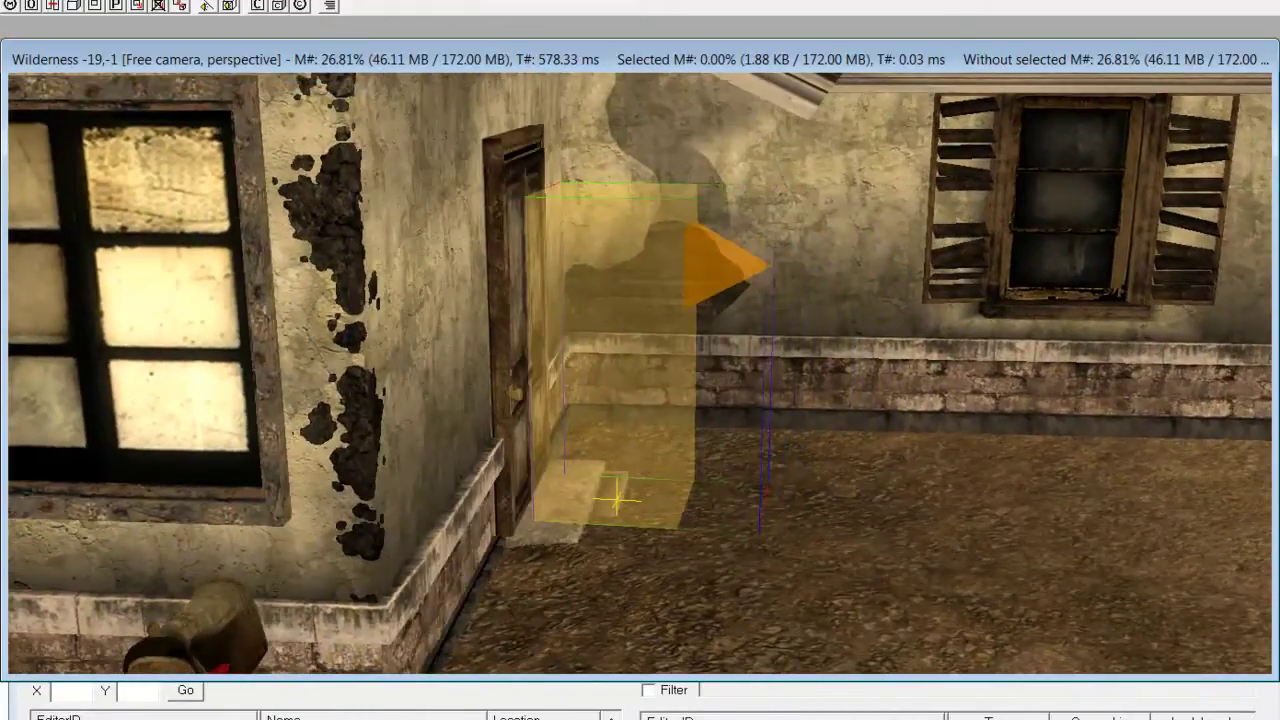
# Enable teleport on the backdoor reference, link it to the exterior back door, and place its teleport marker outside that door.
pyautogui.moveTo(346, 175); pyautogui.dragTo(14, 411, button='middle')
pyautogui.scroll(5, 97, 390)
pyautogui.doubleClick(600, 400)
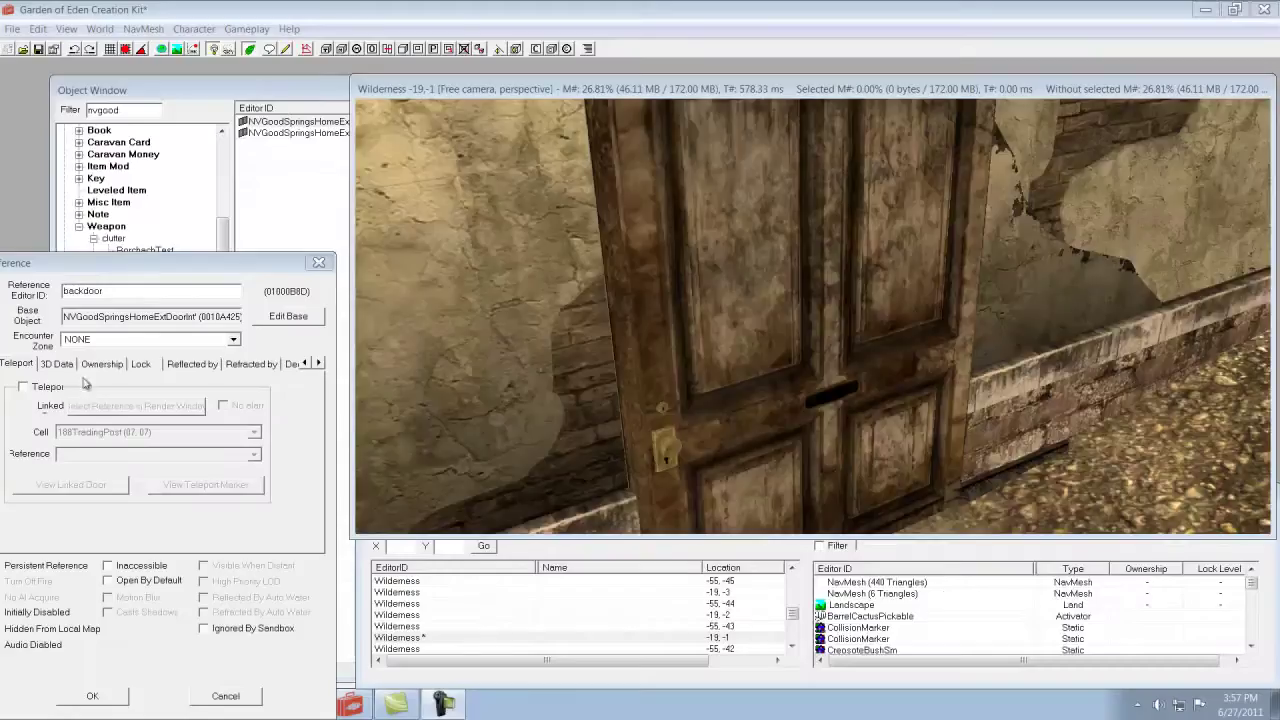
pyautogui.click(30, 387)
pyautogui.click(140, 406)
pyautogui.click(832, 312)
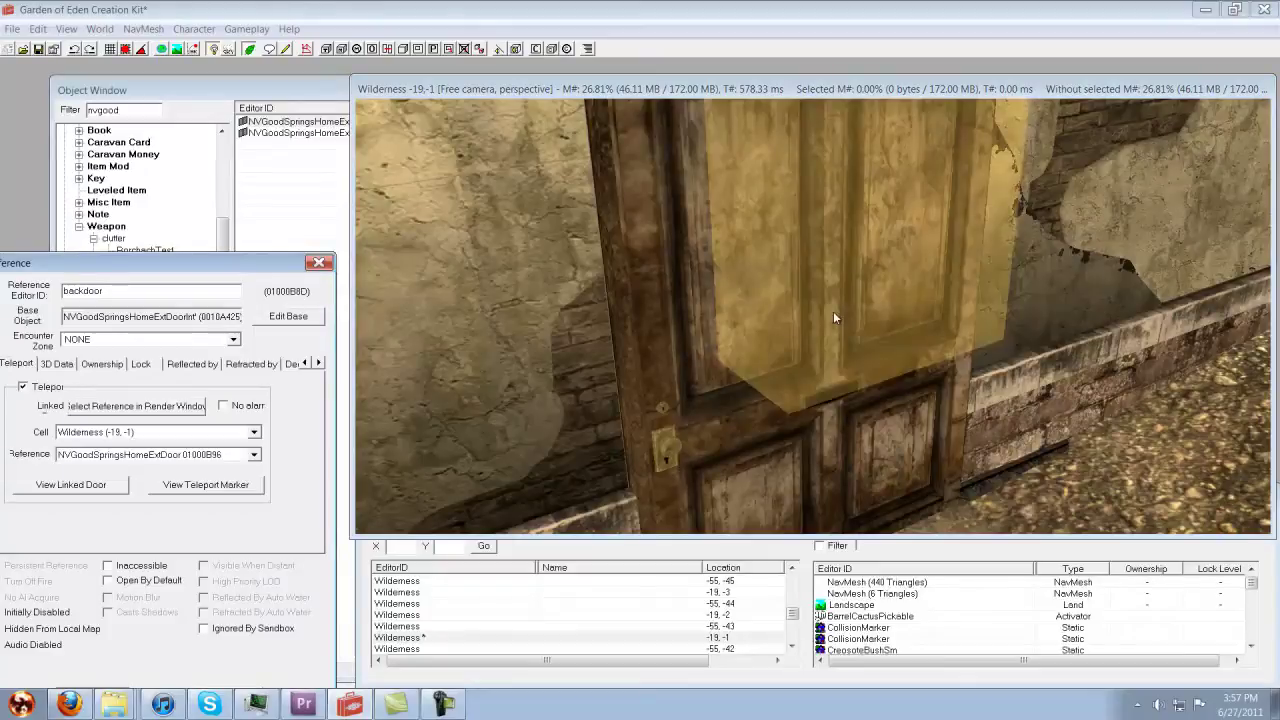
pyautogui.moveTo(142, 255); pyautogui.dragTo(171, 130)
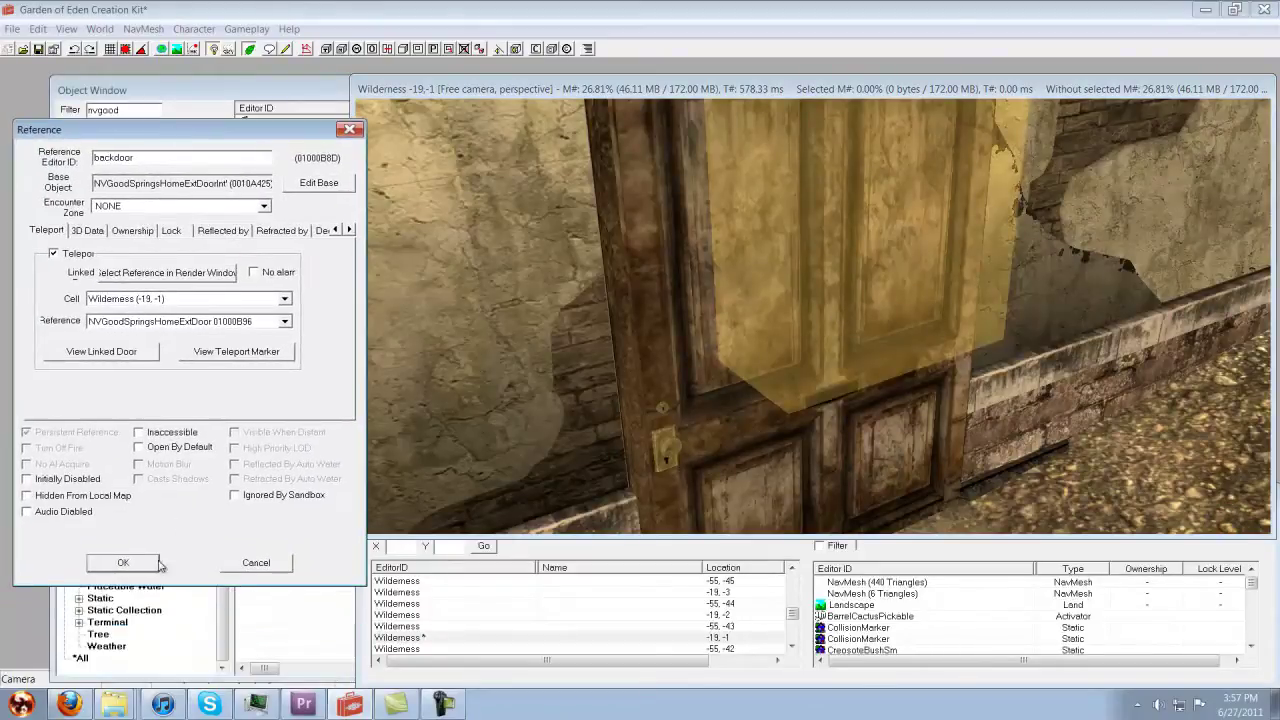
pyautogui.click(157, 562)
pyautogui.moveTo(735, 318)
pyautogui.mouseDown()
pyautogui.moveTo(888, 481)
pyautogui.moveTo(883, 467)
pyautogui.mouseUp()
pyautogui.moveTo(883, 466)
pyautogui.mouseDown(button='right')
pyautogui.moveTo(806, 432)
pyautogui.moveTo(865, 468)
pyautogui.mouseUp(button='right')
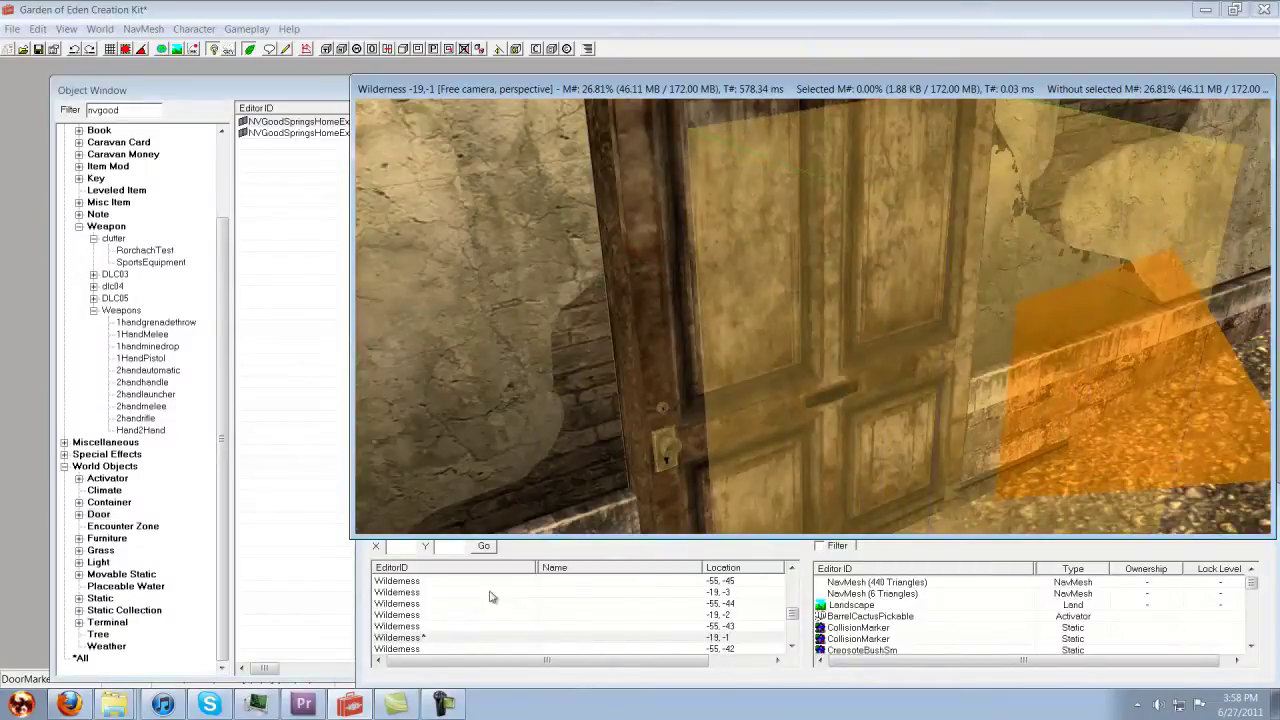
# Load the JDhouseinterior cell from the Interiors world space in the render view.
pyautogui.click(783, 544)
pyautogui.click(792, 523)
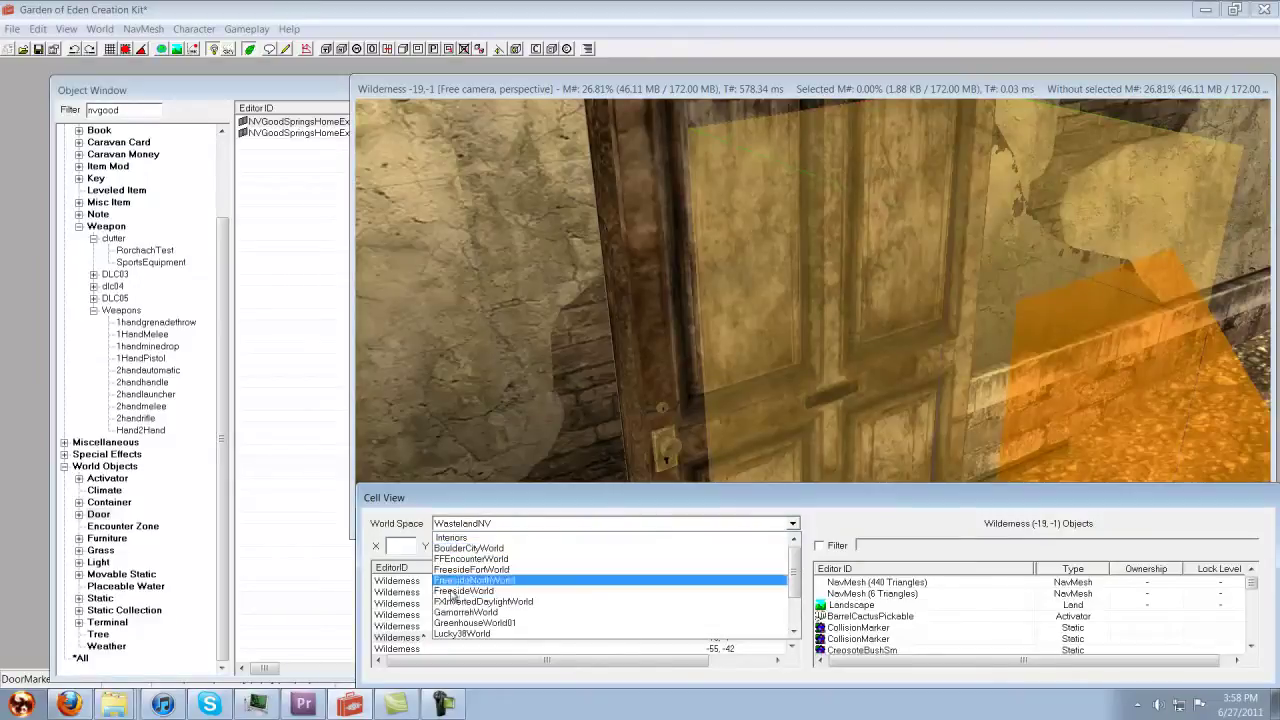
pyautogui.click(465, 539)
pyautogui.click(441, 616)
pyautogui.write('jd')
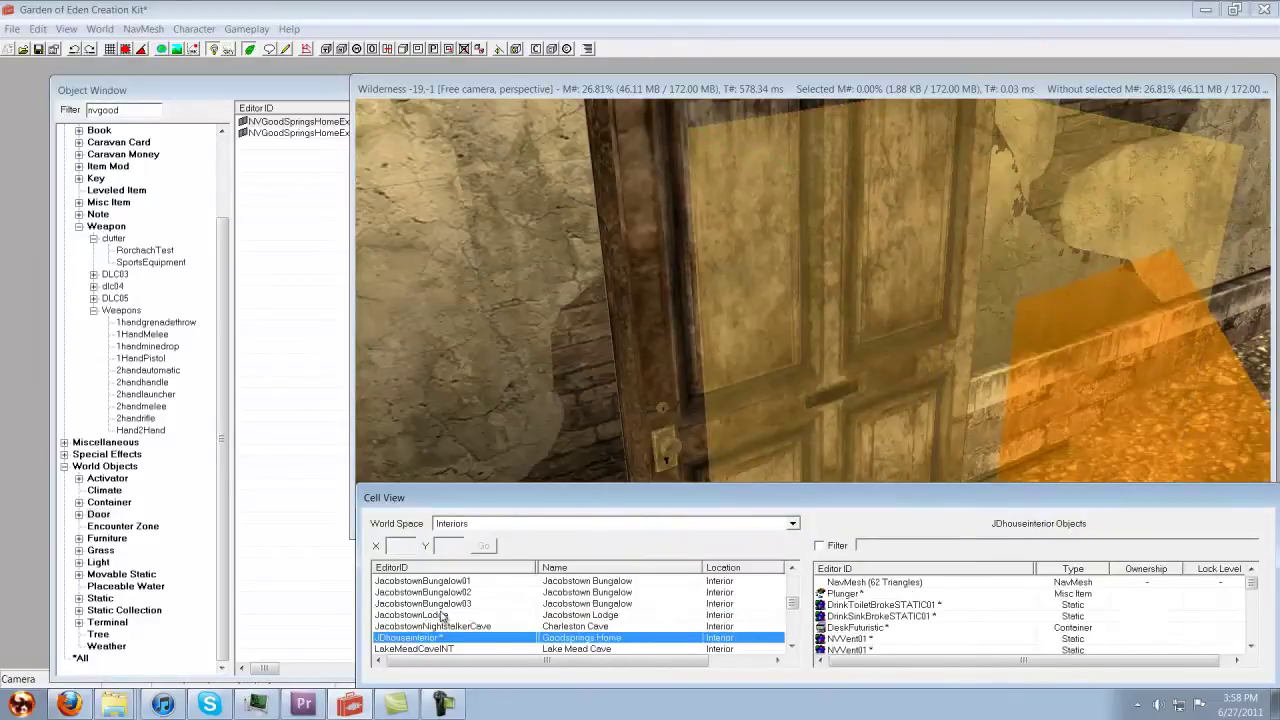
pyautogui.doubleClick(430, 644)
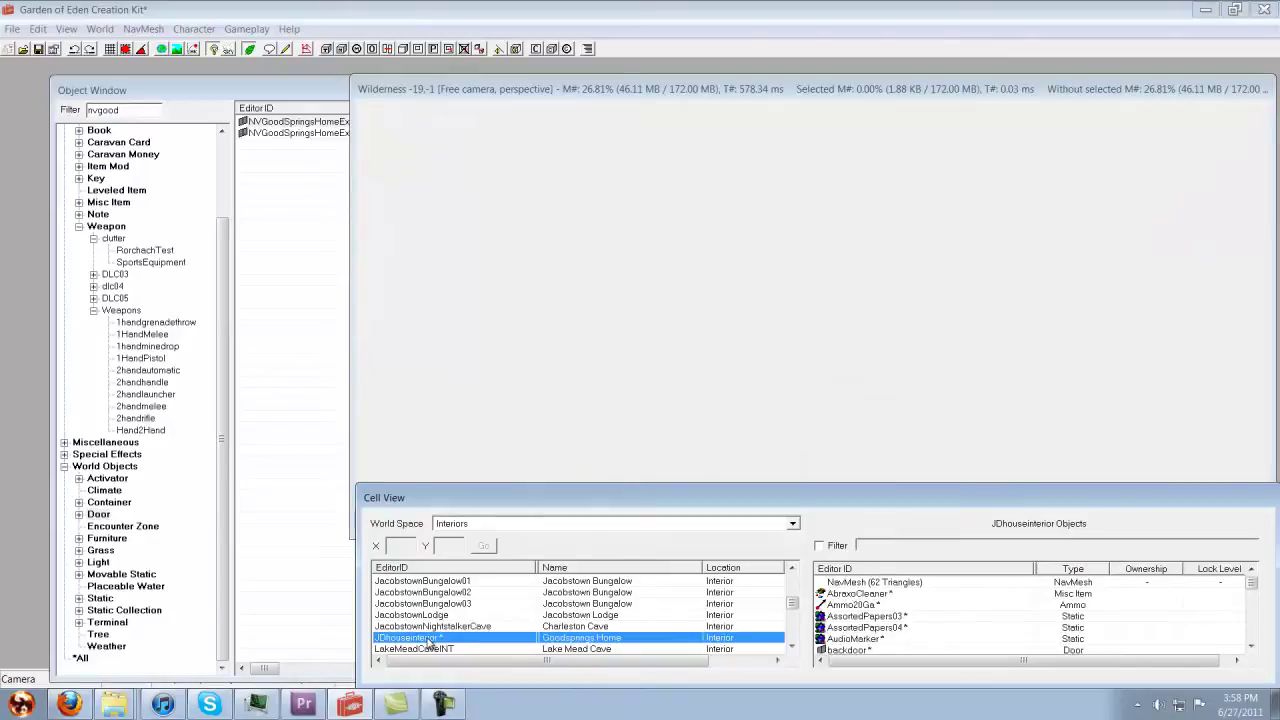
pyautogui.scroll(5, 686, 288)
pyautogui.scroll(5, 680, 278)
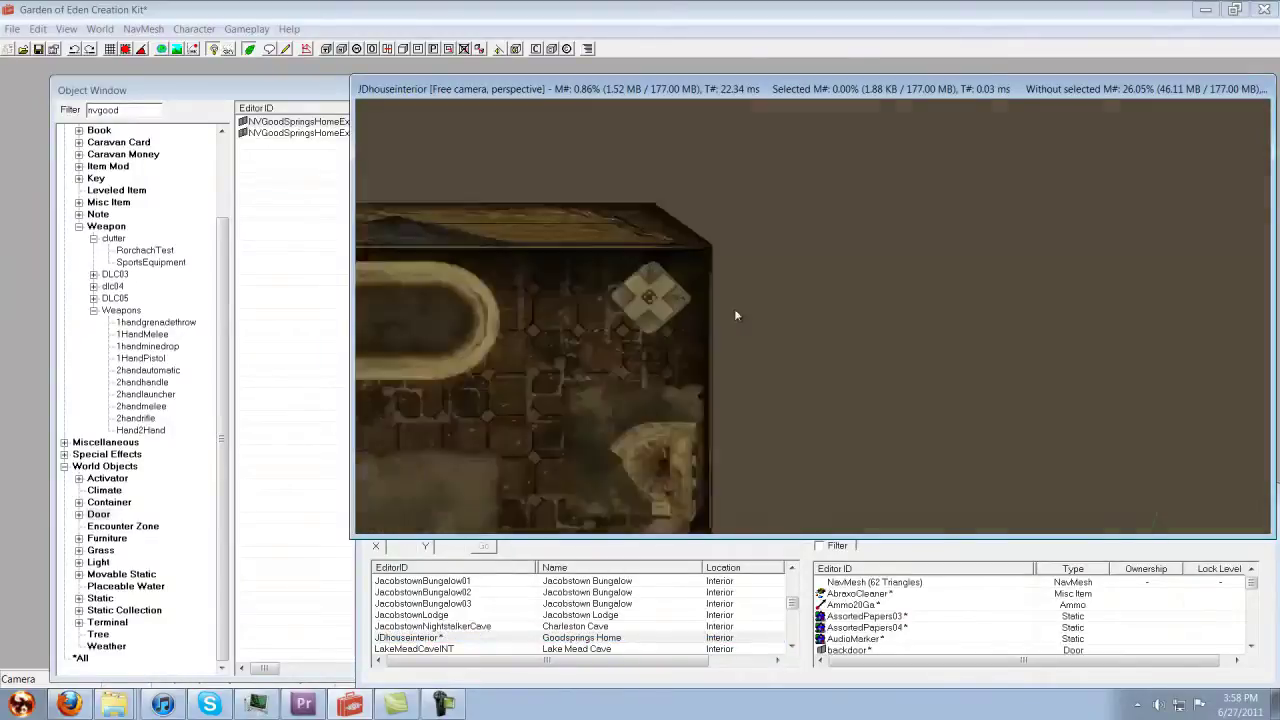
# Check the kitchen back door's teleport marker, and place the front door's marker on the floor inside the door, facing into the room.
pyautogui.click(982, 245)
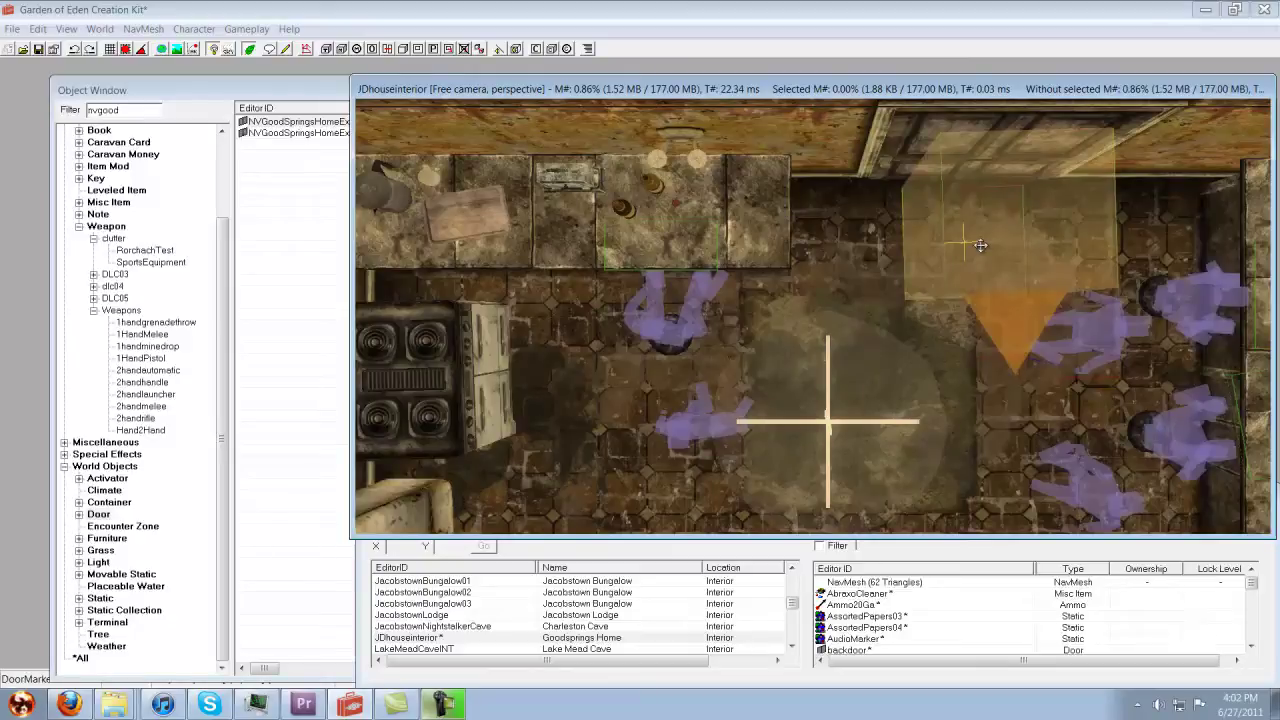
pyautogui.moveTo(980, 245)
pyautogui.keyDown('shift'); pyautogui.mouseDown(button='middle')
pyautogui.moveTo(971, 154)
pyautogui.moveTo(883, 40)
pyautogui.moveTo(1028, 254)
pyautogui.moveTo(694, 294)
pyautogui.moveTo(662, 310)
pyautogui.moveTo(648, 318)
pyautogui.moveTo(722, 453)
pyautogui.moveTo(644, 433)
pyautogui.moveTo(674, 456)
pyautogui.mouseUp(button='middle'); pyautogui.keyUp('shift')
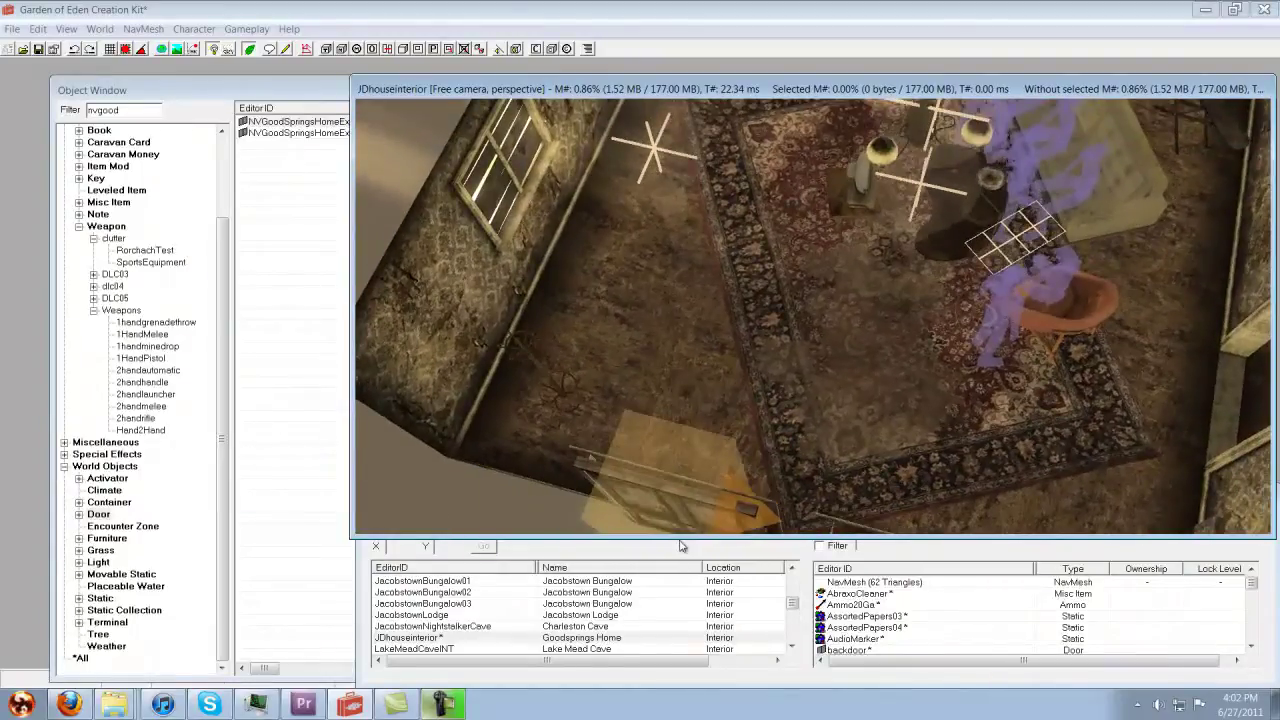
pyautogui.moveTo(688, 500); pyautogui.dragTo(708, 385)
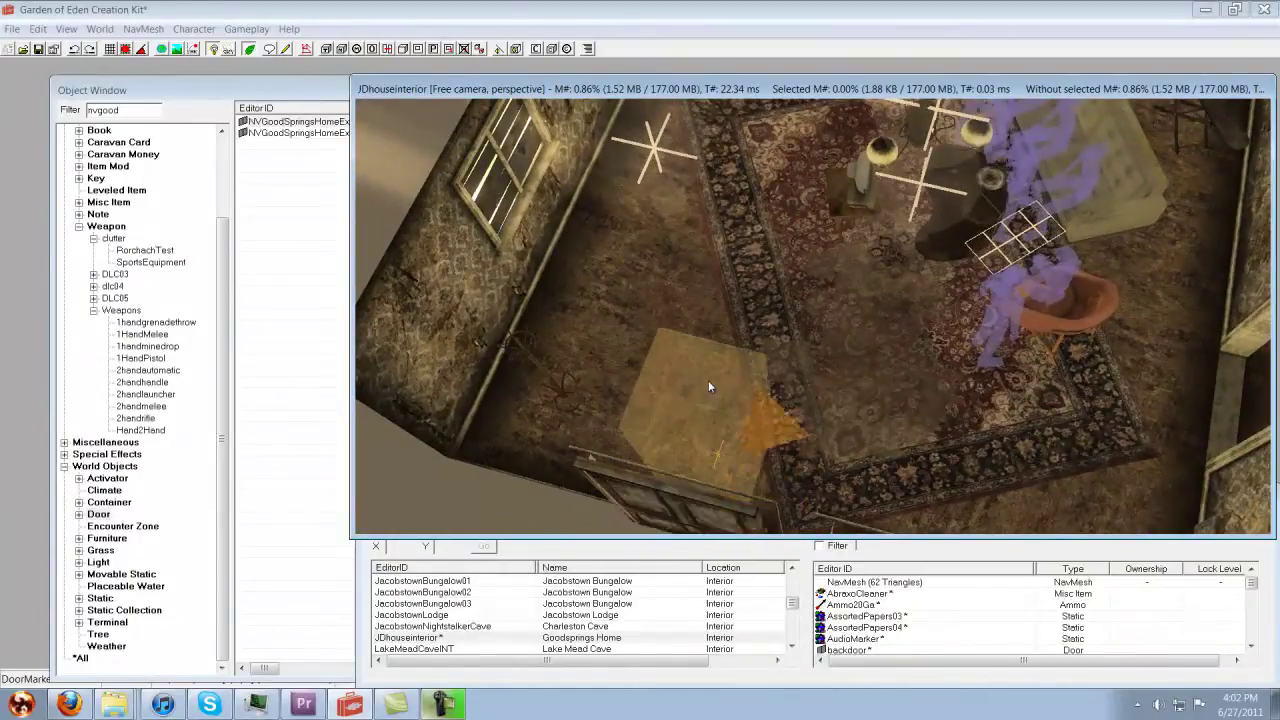
pyautogui.moveTo(704, 446); pyautogui.dragTo(760, 457, button='right')
pyautogui.press('f')
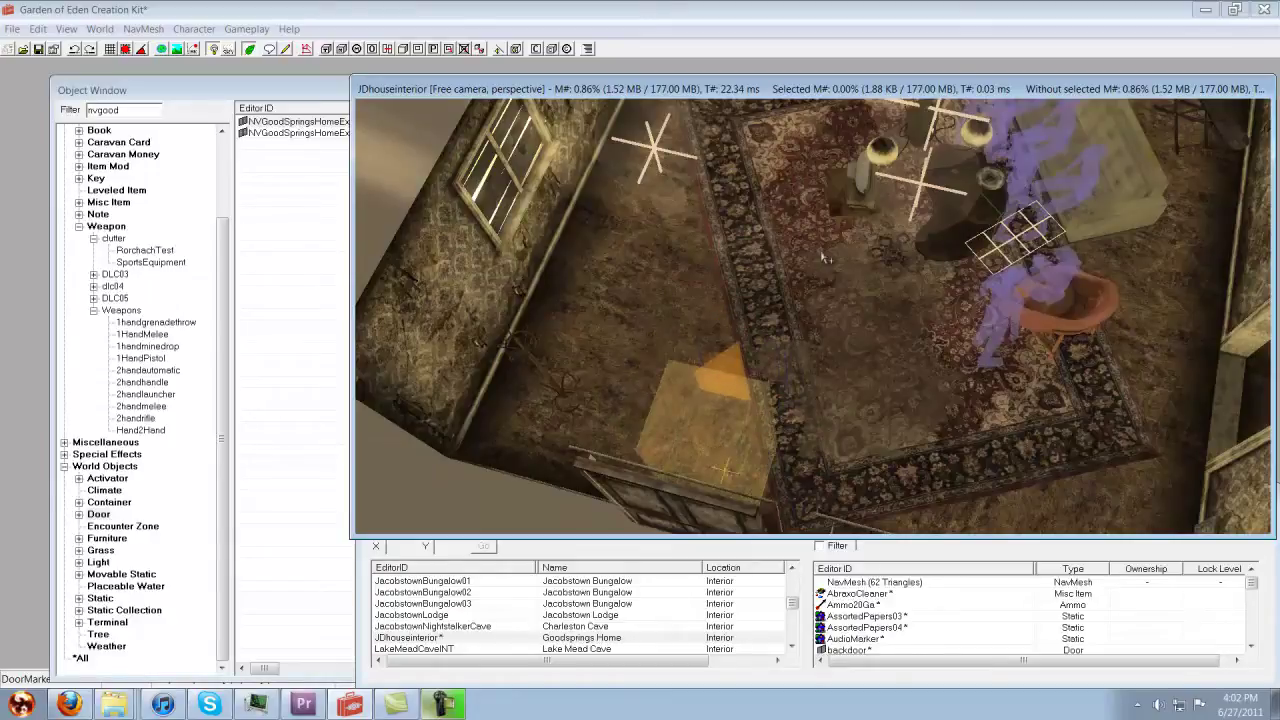
pyautogui.keyDown('shift'); pyautogui.moveTo(782, 290); pyautogui.dragTo(690, 305, button='middle'); pyautogui.keyUp('shift')
pyautogui.scroll(-5, 690, 308)
pyautogui.keyDown('shift'); pyautogui.moveTo(814, 318); pyautogui.dragTo(643, 305, button='middle'); pyautogui.keyUp('shift')
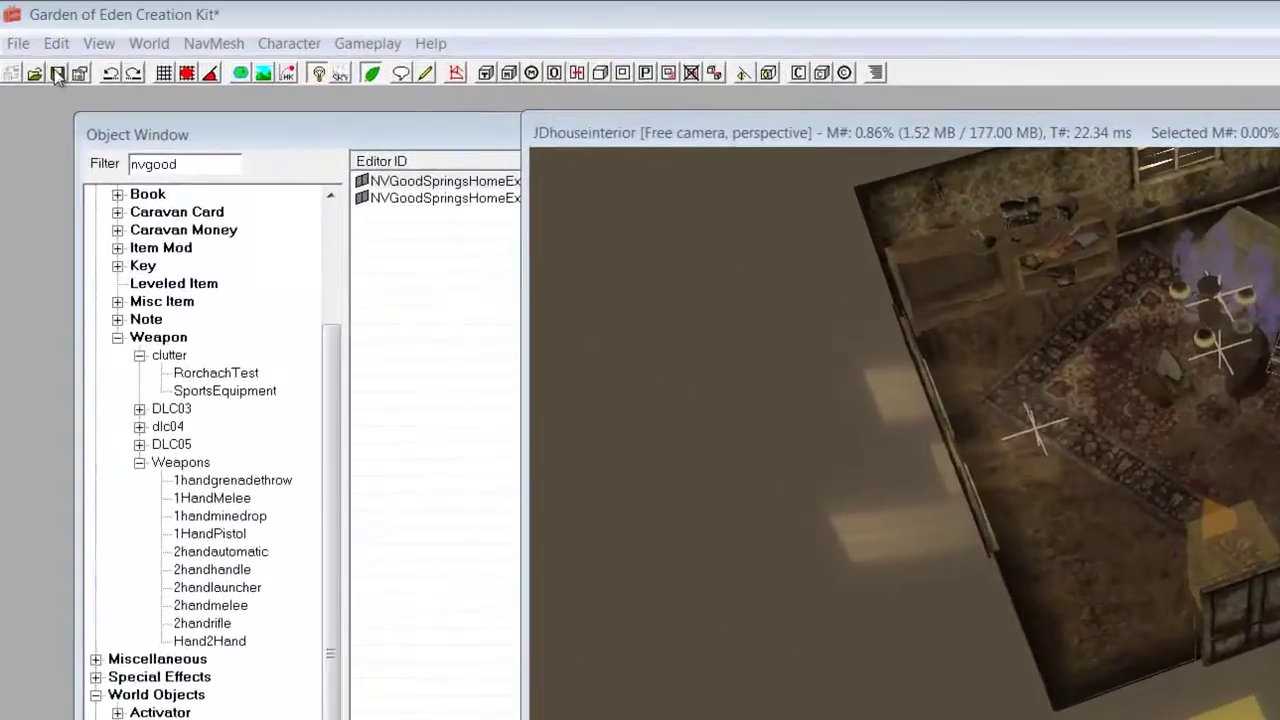
# Save the plugin as jdmod2 in the Fallout New Vegas Data folder.
pyautogui.click(38, 50)
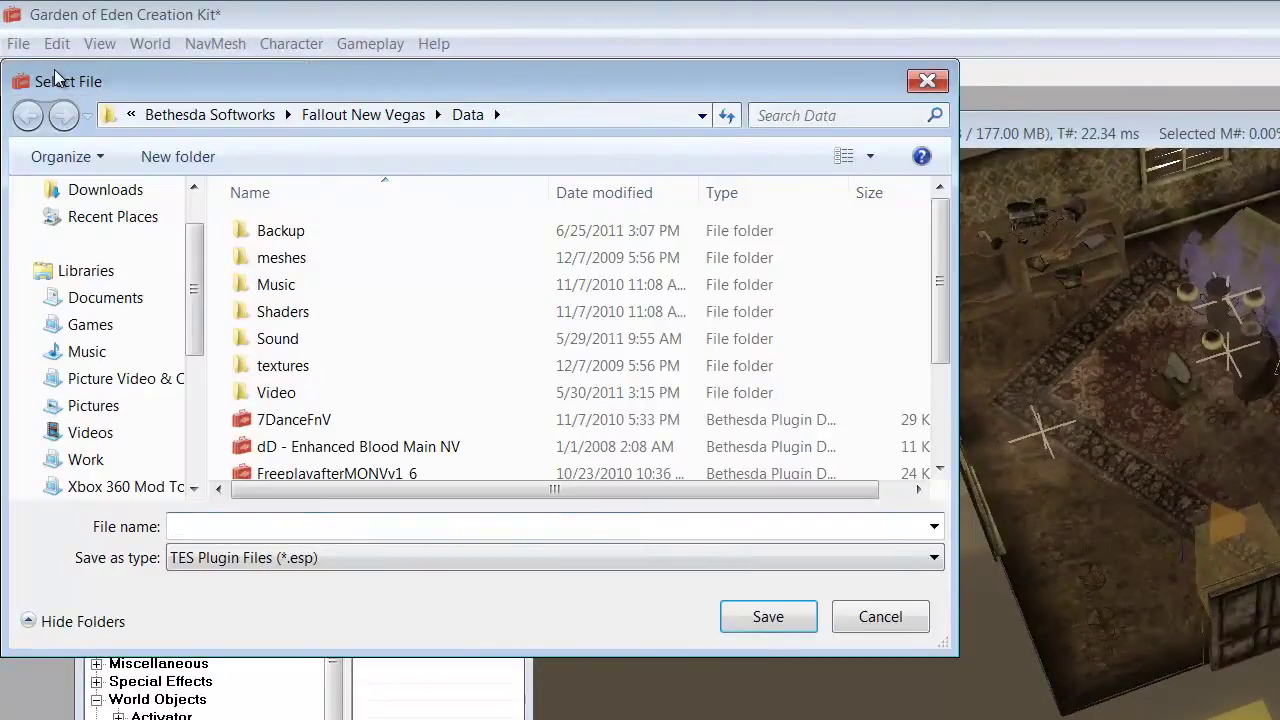
pyautogui.write('jd')
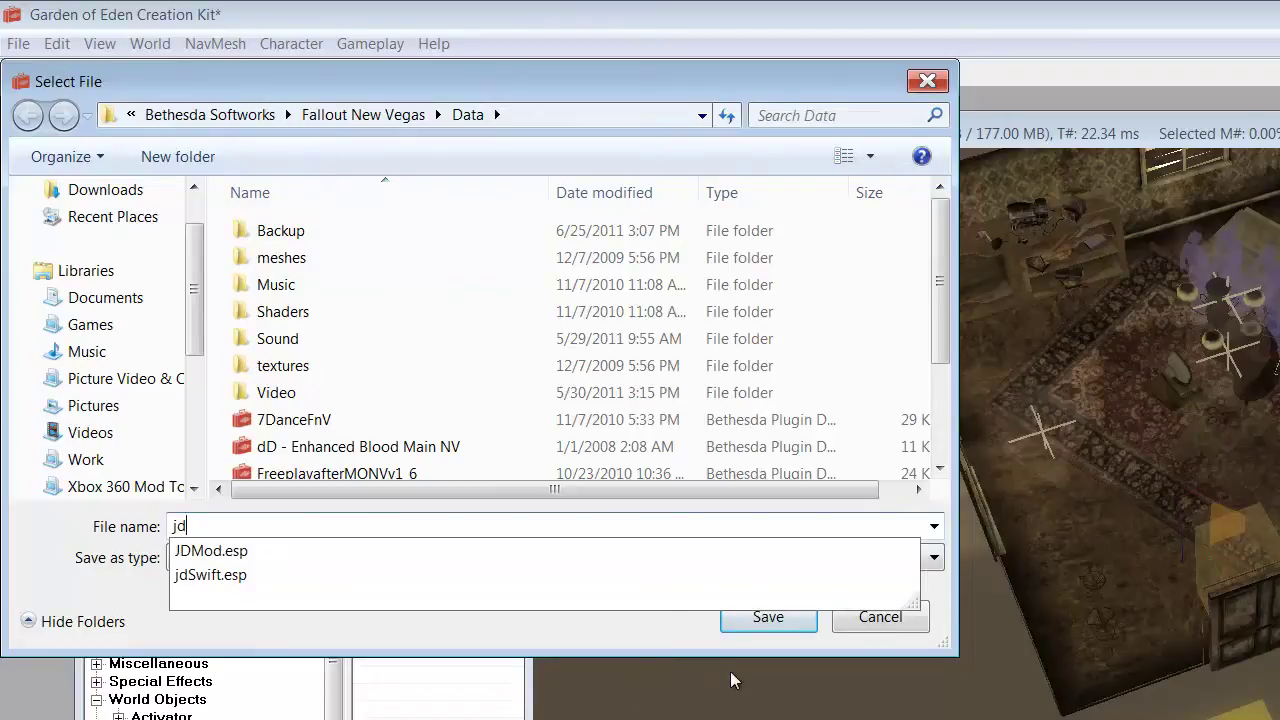
pyautogui.write('mod')
pyautogui.click(791, 647)
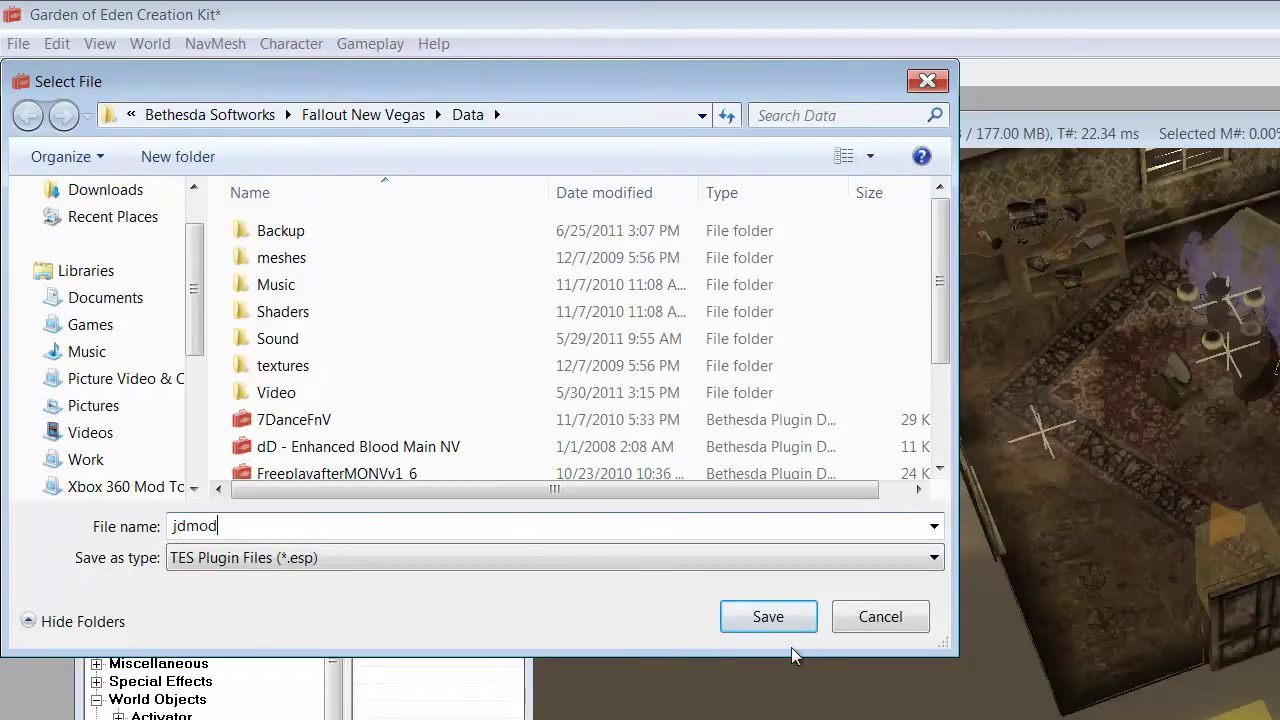
pyautogui.write('2')
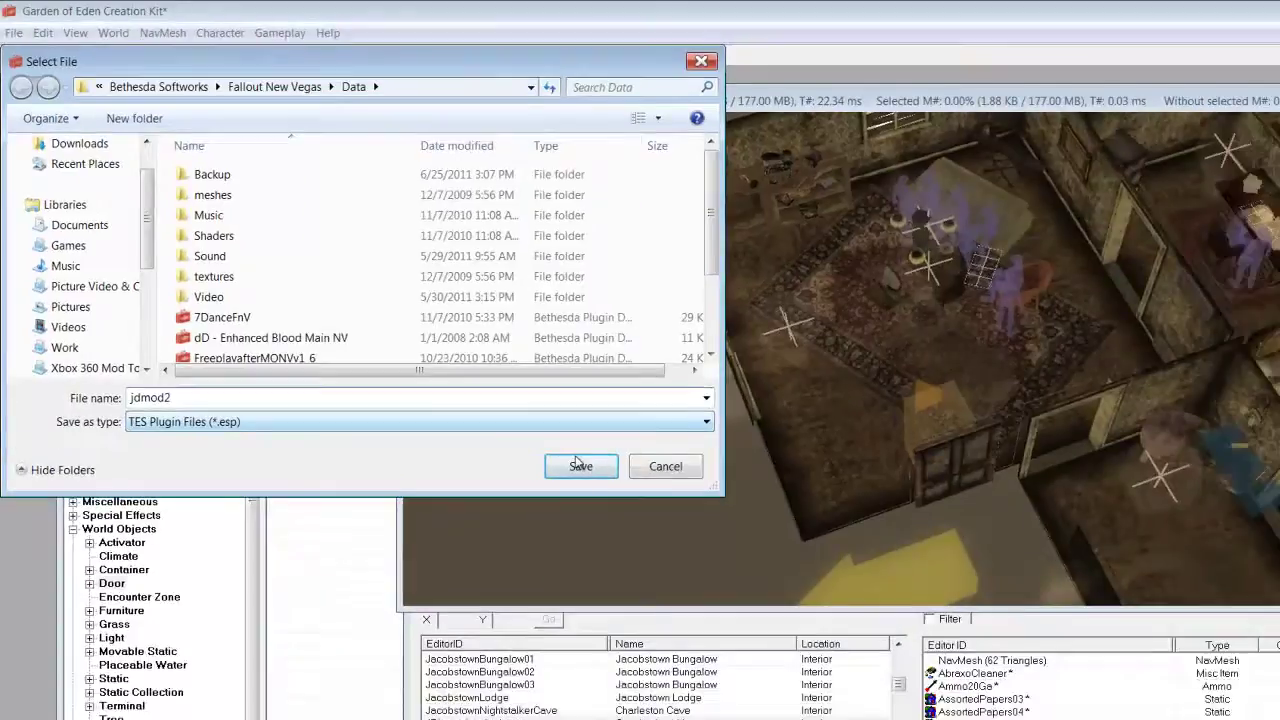
pyautogui.click(768, 616)
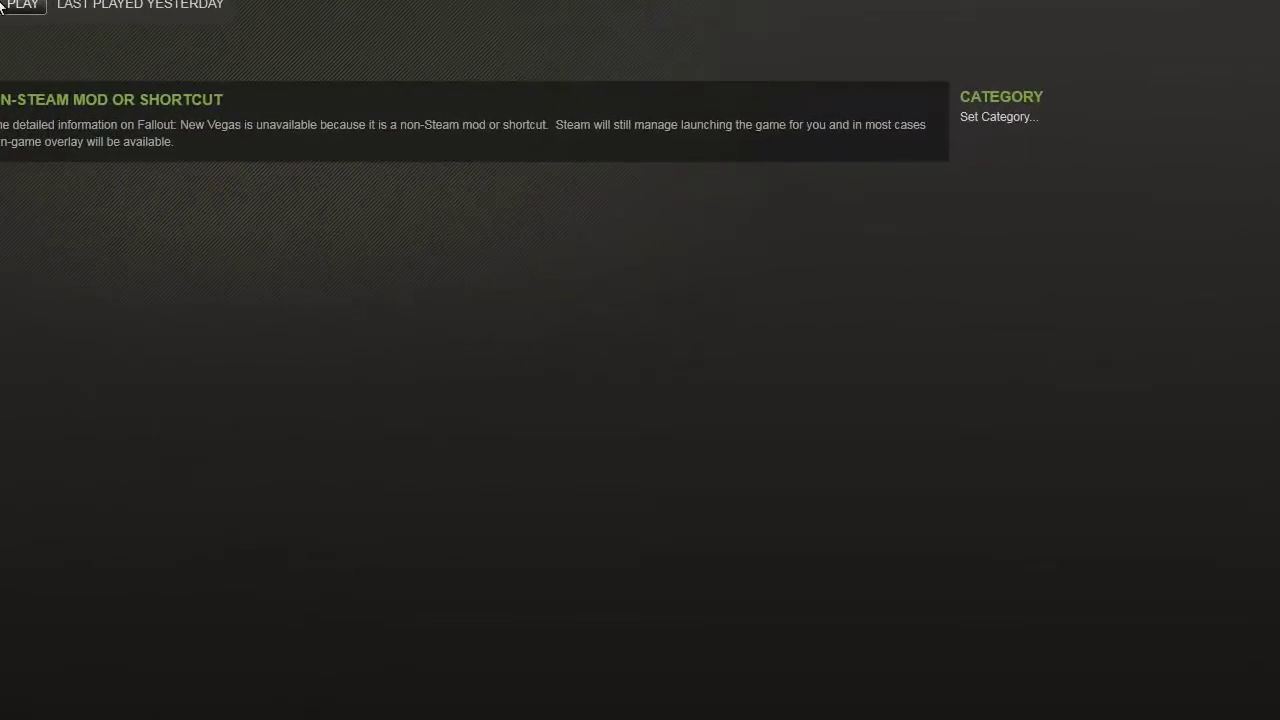
# Switch to Steam, open the Fallout: New Vegas launcher, enable the data file jdmod2.esp and start the game.
pyautogui.click(4, 6)
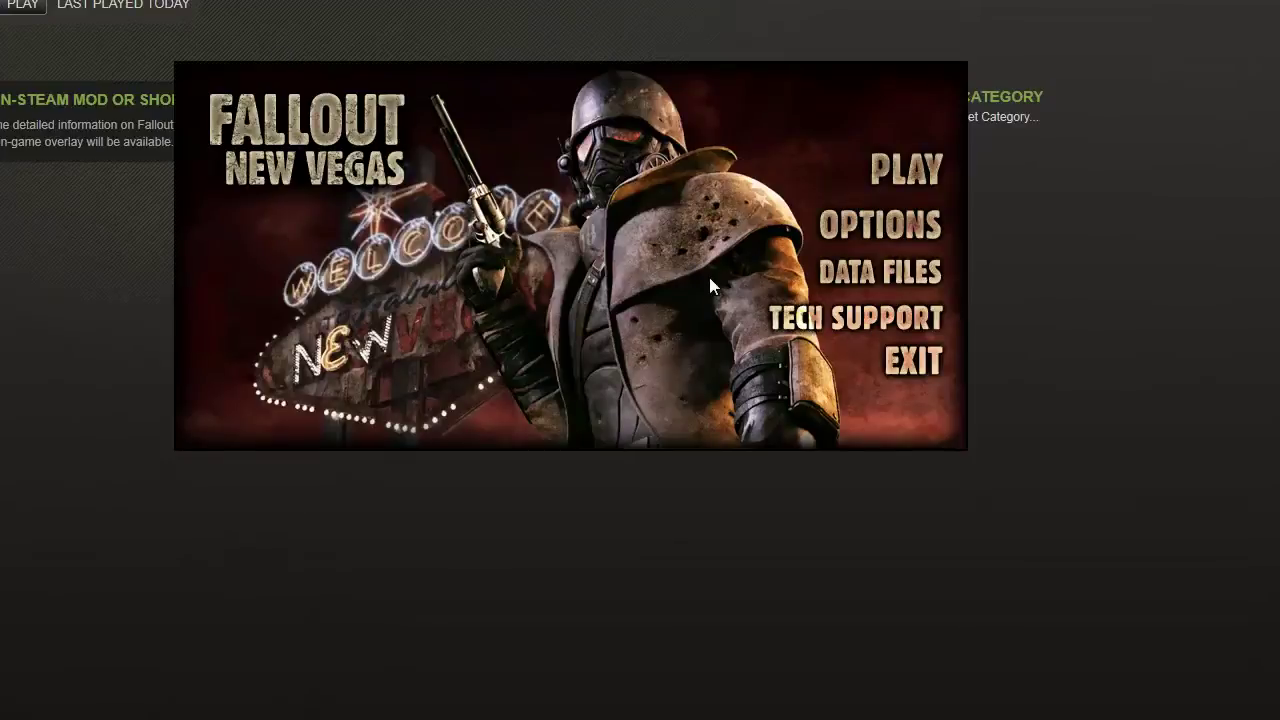
pyautogui.click(853, 274)
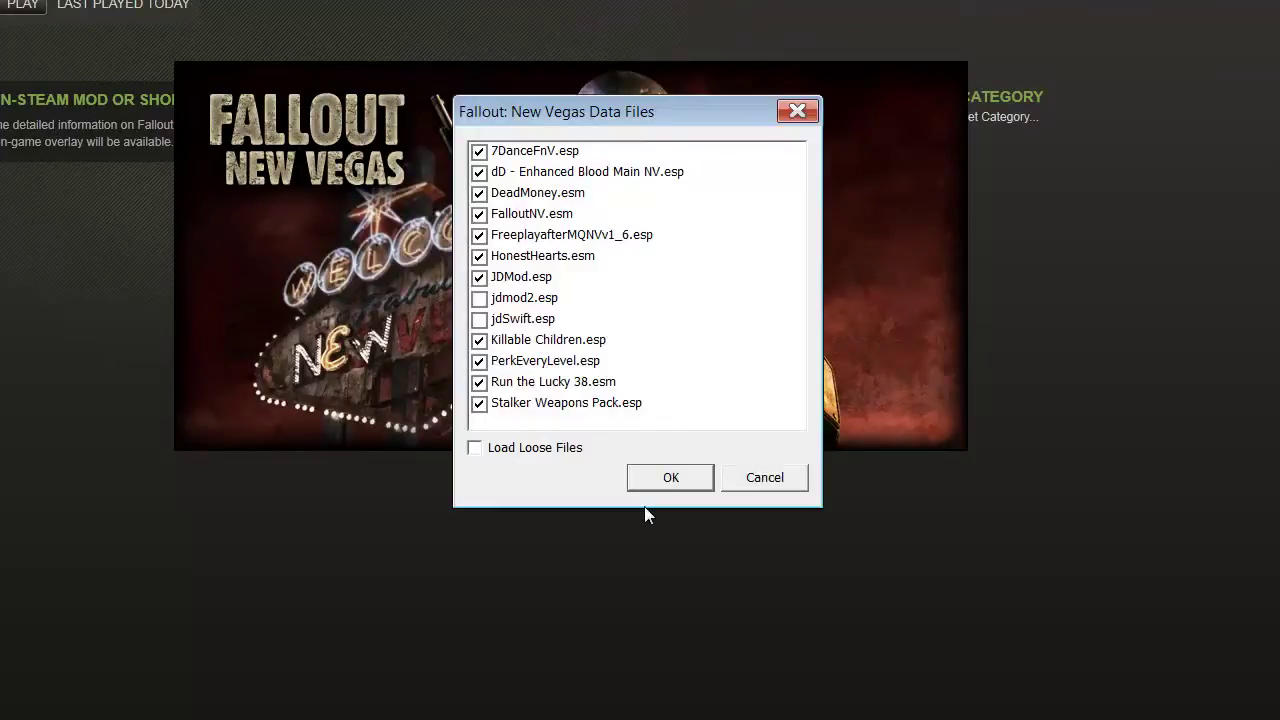
pyautogui.click(481, 301)
pyautogui.click(664, 478)
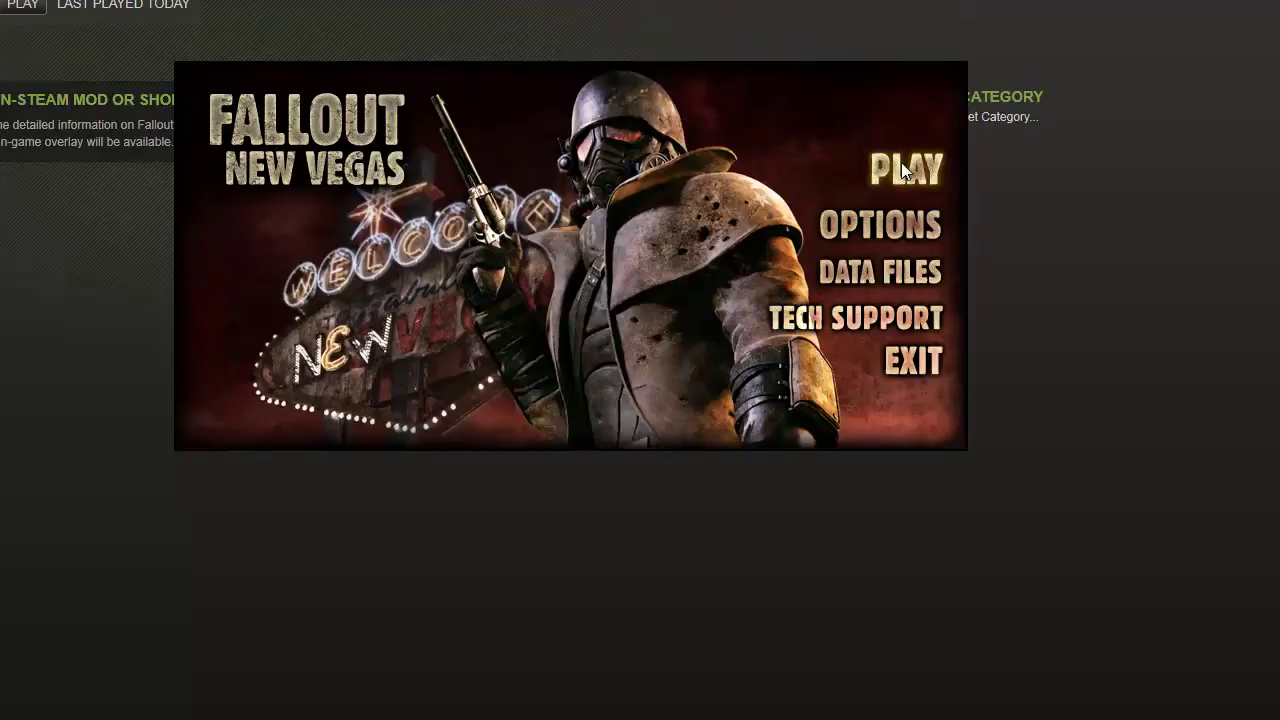
pyautogui.click(902, 166)
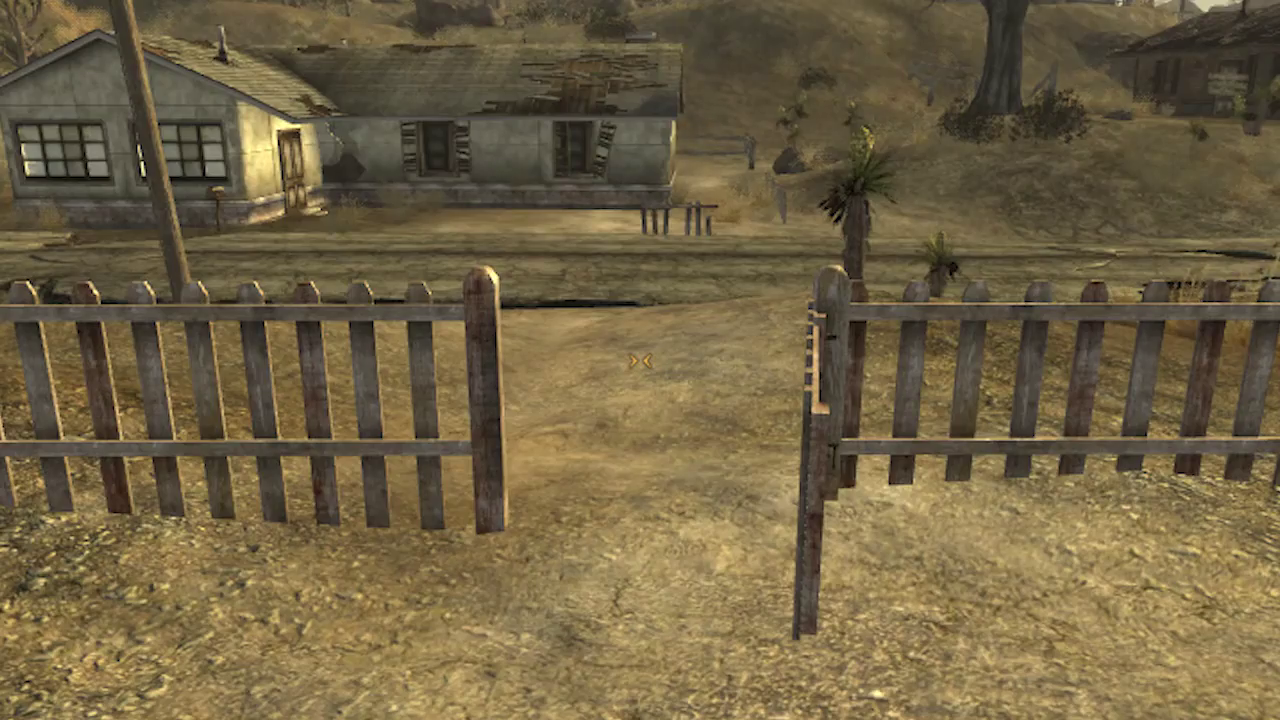
pyautogui.press('space')
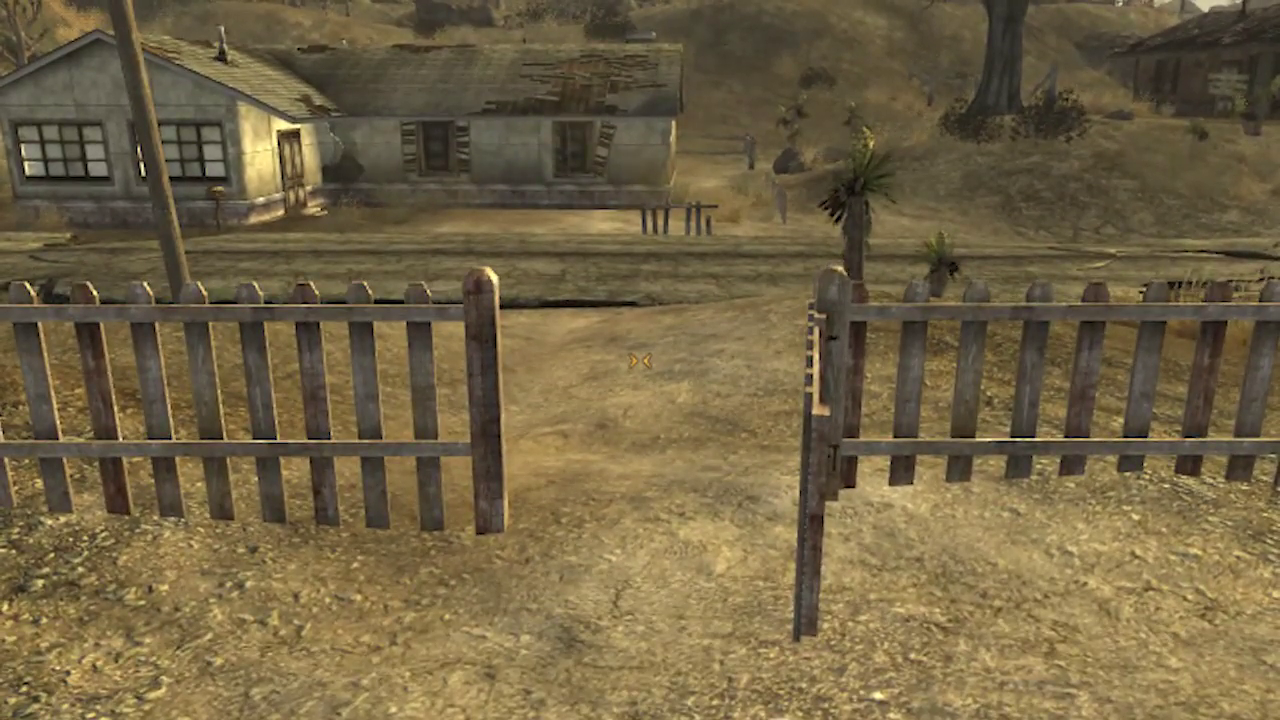
pyautogui.press('s')
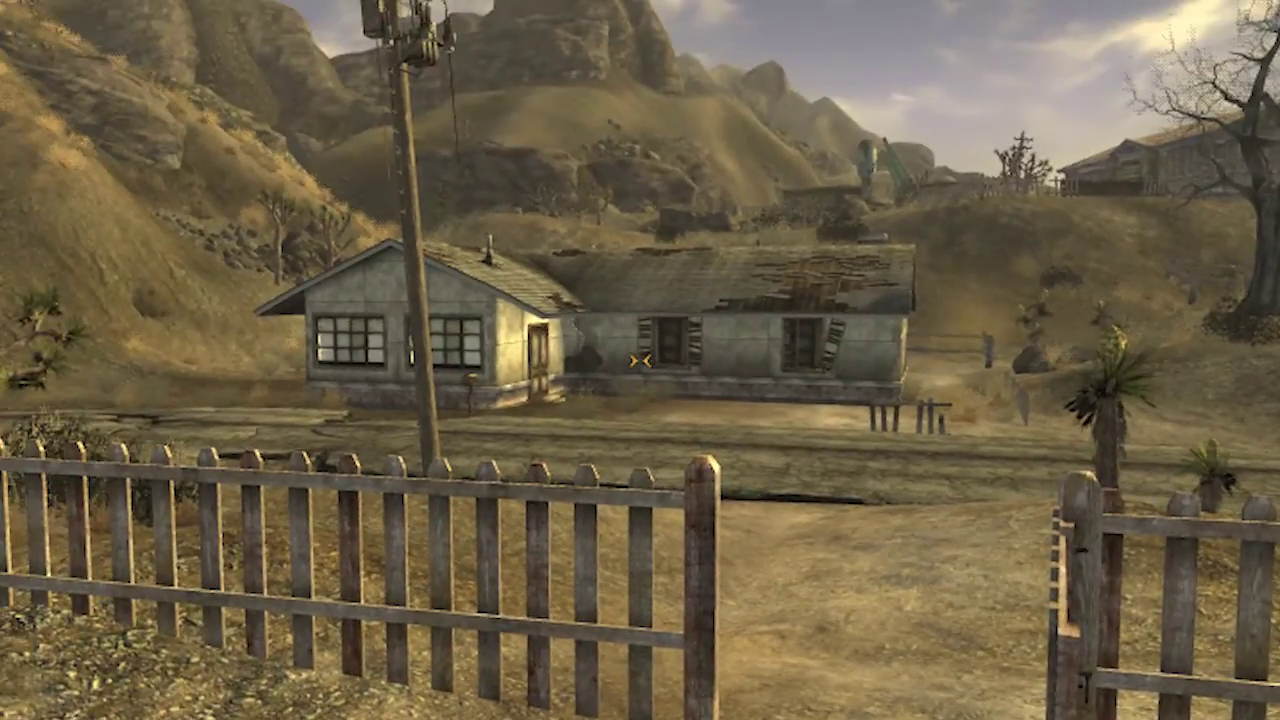
pyautogui.press('w')
pyautogui.press('d')
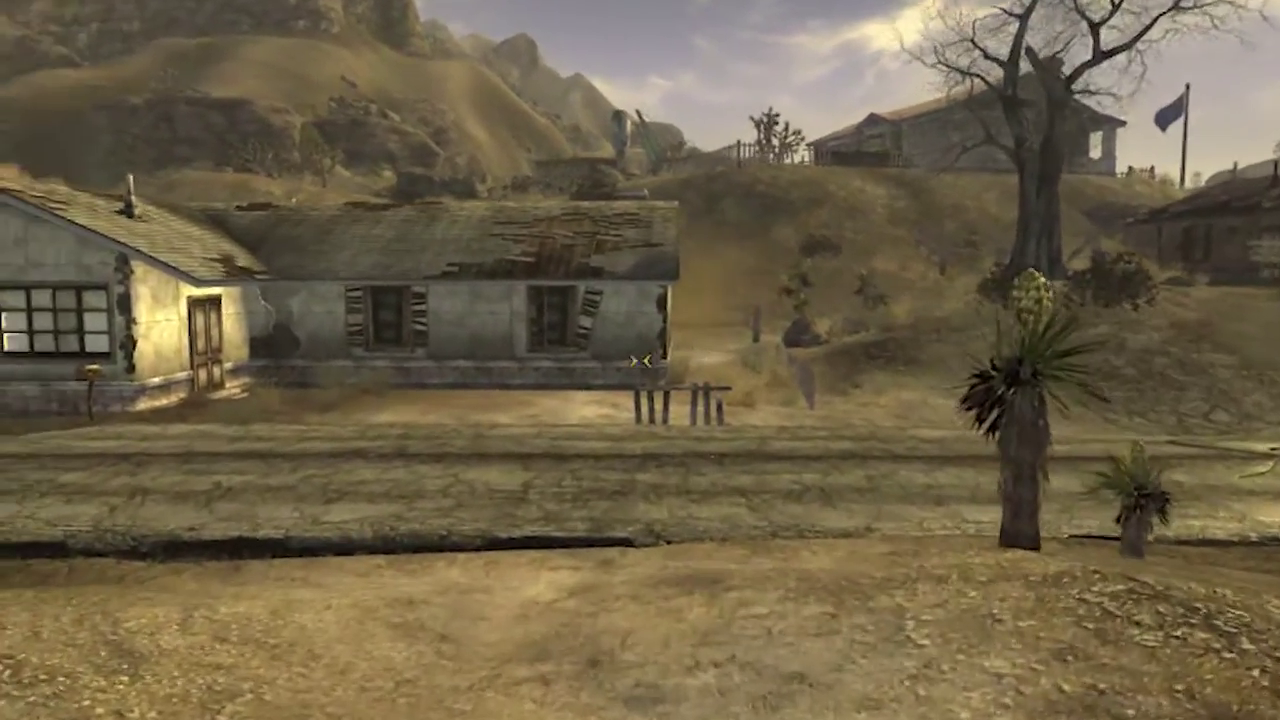
pyautogui.press('w')
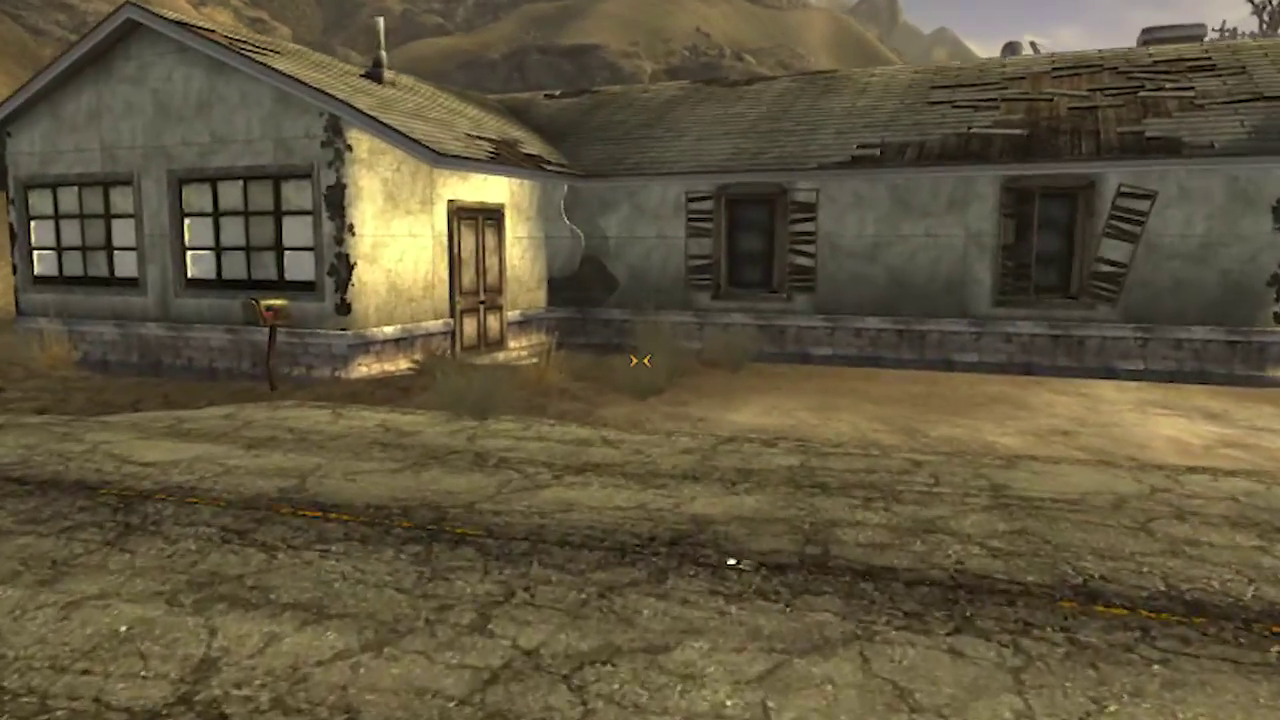
pyautogui.press('w')
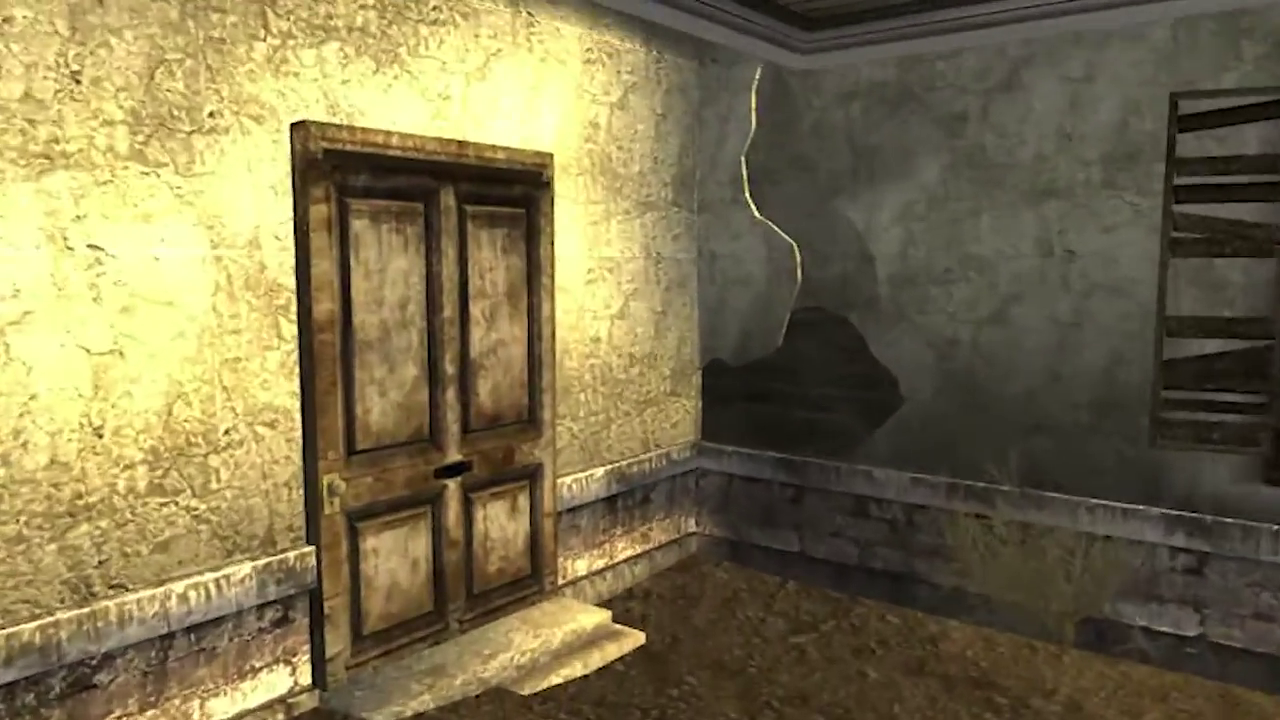
# Test the door teleports in the game by entering the house, walking to the kitchen and leaving through the back door.
pyautogui.press('e')
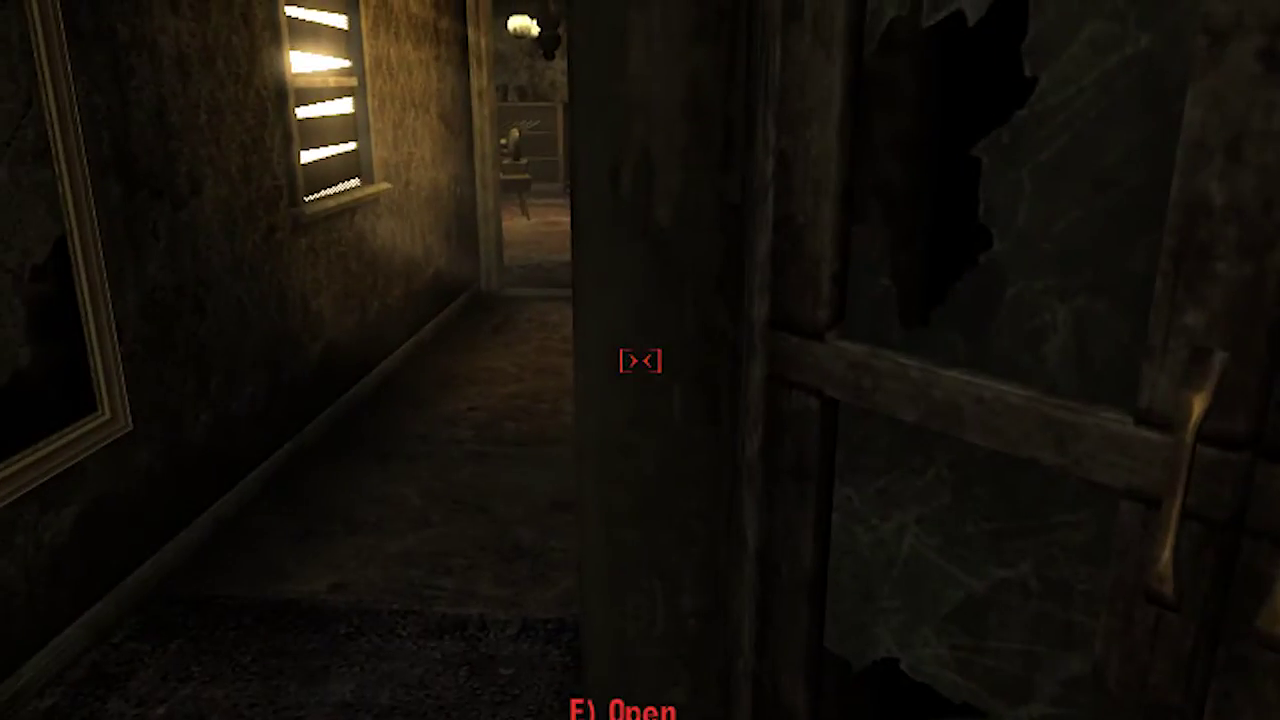
pyautogui.press('w')
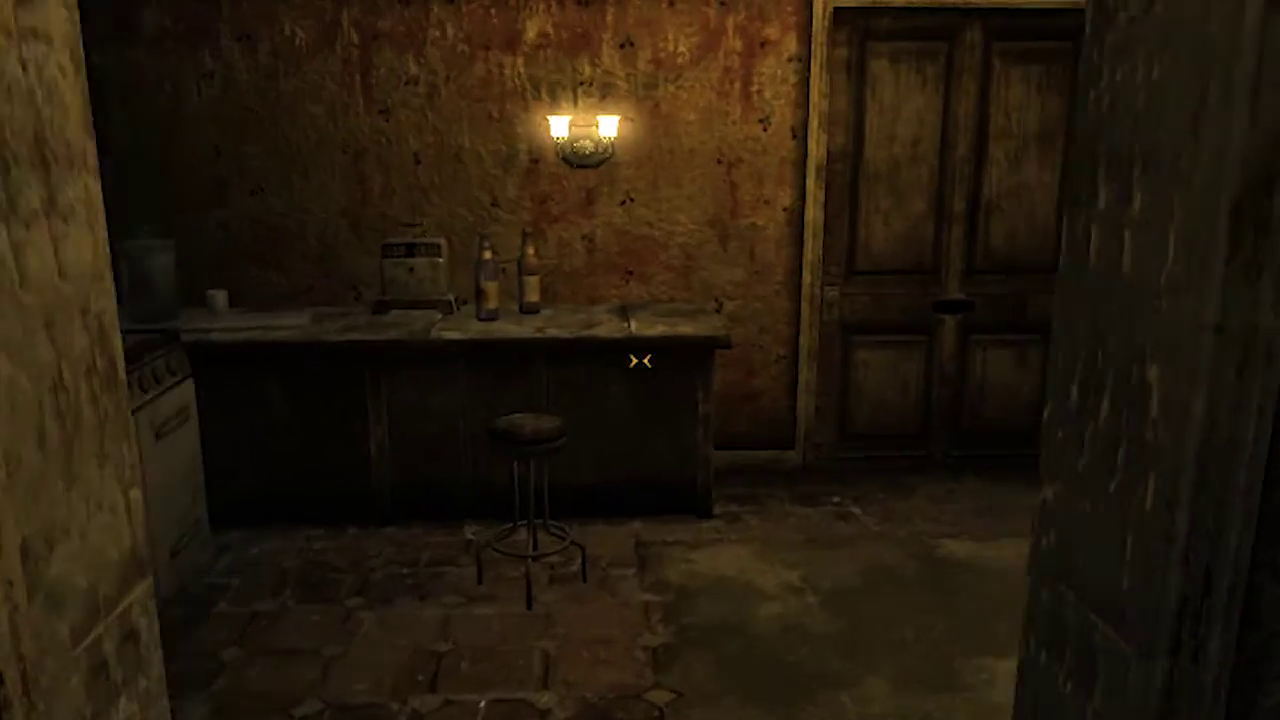
pyautogui.press('w')
pyautogui.press('e')
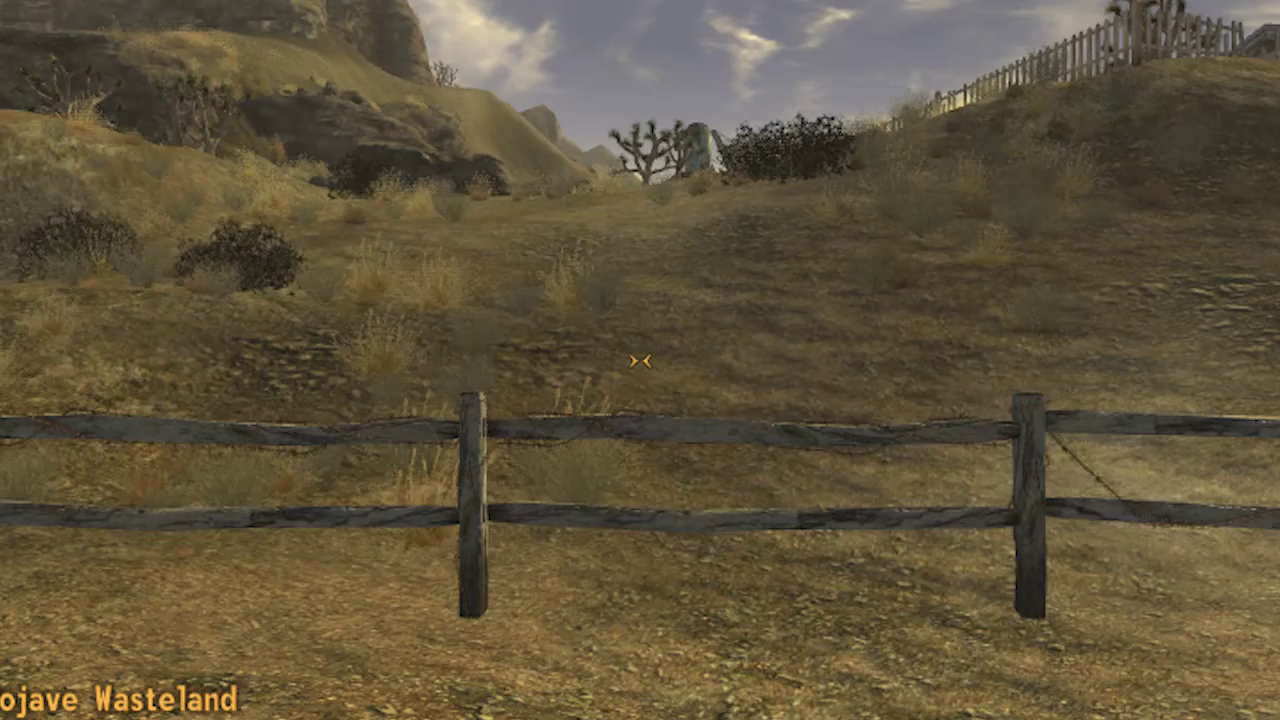
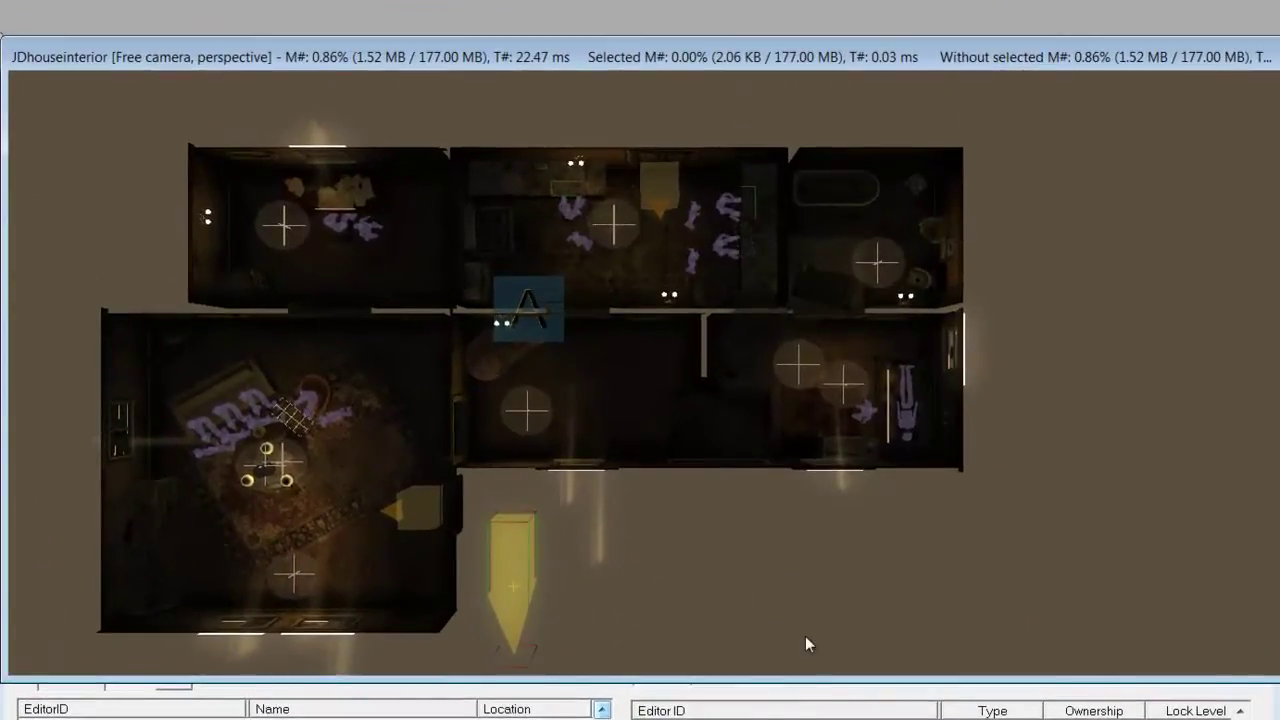
# Examine the layout and furnishing of the JDhouseinterior rooms from above, including the hallway, kitchen, bathroom and living room.
pyautogui.click(635, 544)
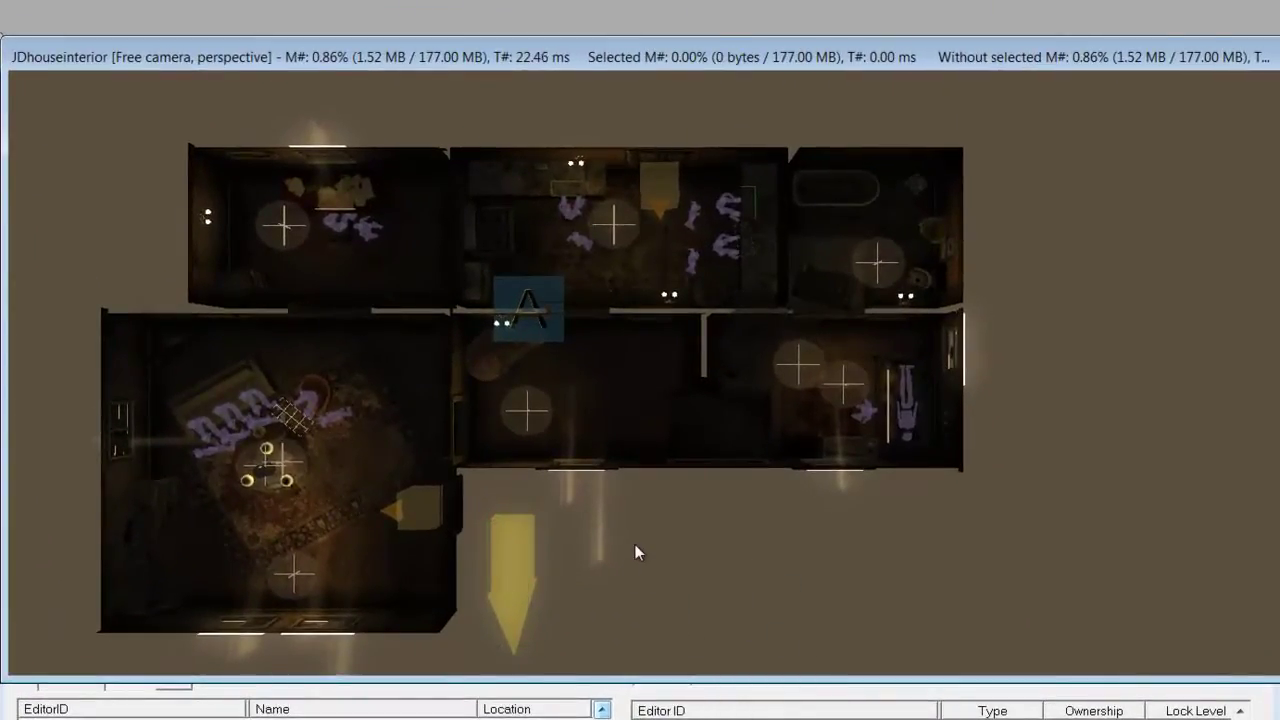
pyautogui.scroll(3, 635, 544)
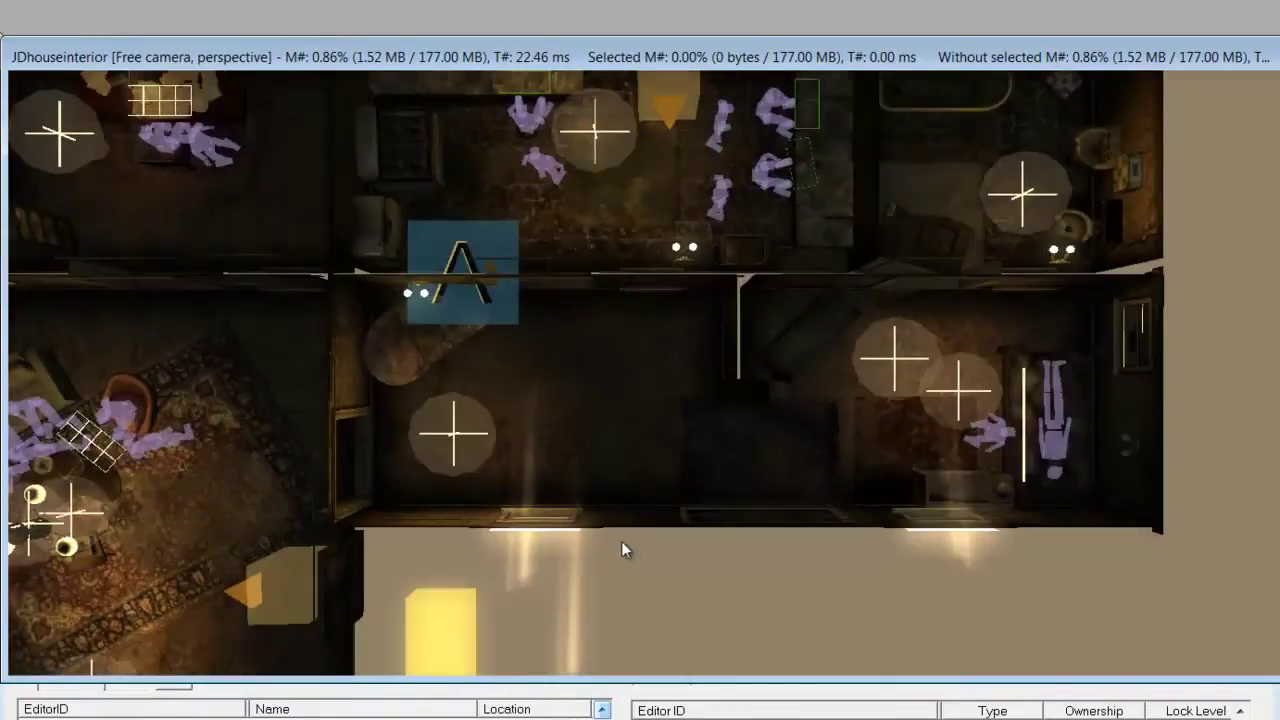
pyautogui.scroll(-1, 630, 545)
pyautogui.scroll(4, 528, 534)
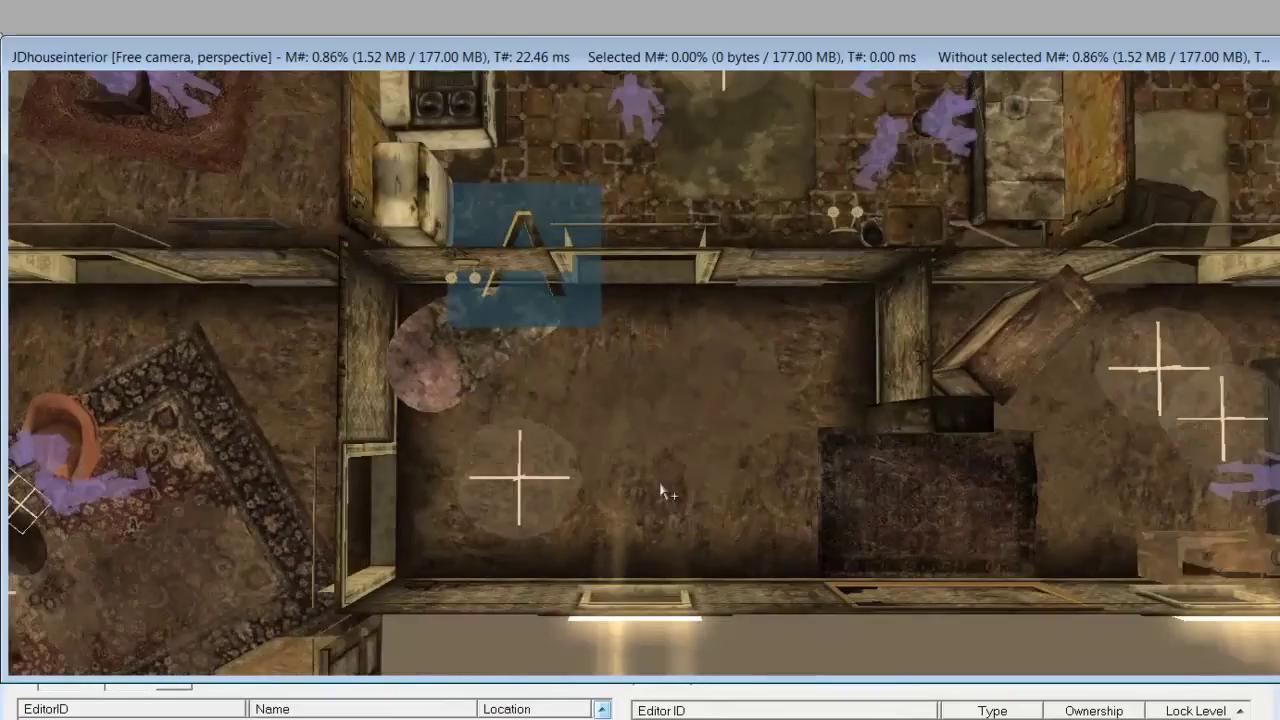
pyautogui.moveTo(594, 449)
pyautogui.mouseDown(button='middle')
pyautogui.moveTo(746, 405)
pyautogui.moveTo(703, 434)
pyautogui.mouseUp(button='middle')
pyautogui.moveTo(449, 471); pyautogui.dragTo(918, 472, button='middle')
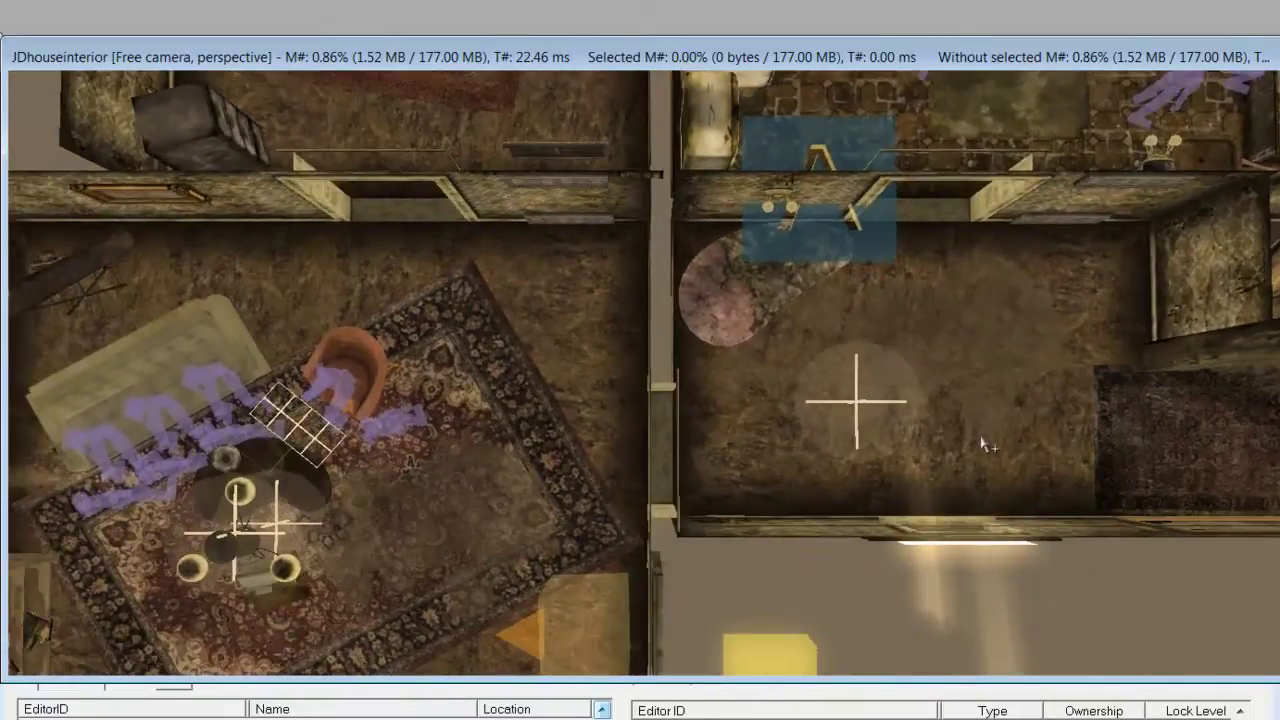
pyautogui.click(885, 421)
pyautogui.moveTo(943, 400)
pyautogui.mouseDown(button='middle')
pyautogui.moveTo(766, 410)
pyautogui.moveTo(943, 371)
pyautogui.moveTo(691, 400)
pyautogui.moveTo(666, 470)
pyautogui.mouseUp(button='middle')
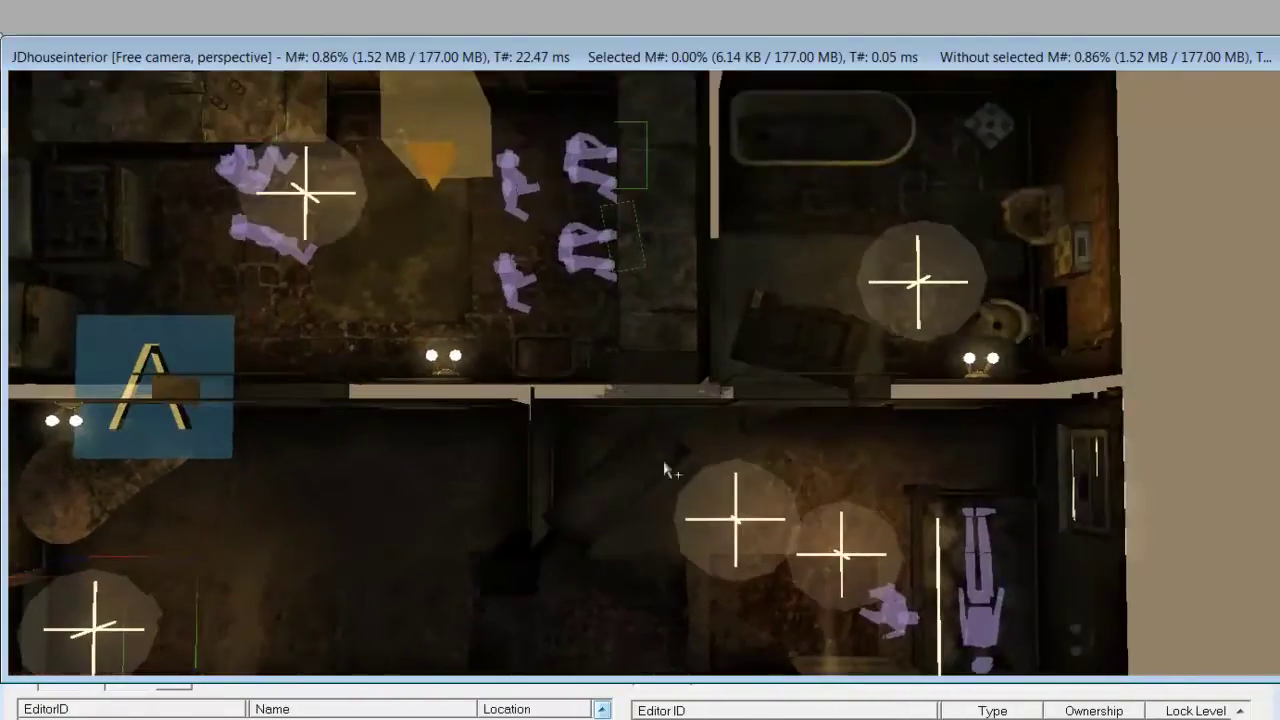
pyautogui.moveTo(785, 541); pyautogui.dragTo(691, 624, button='middle')
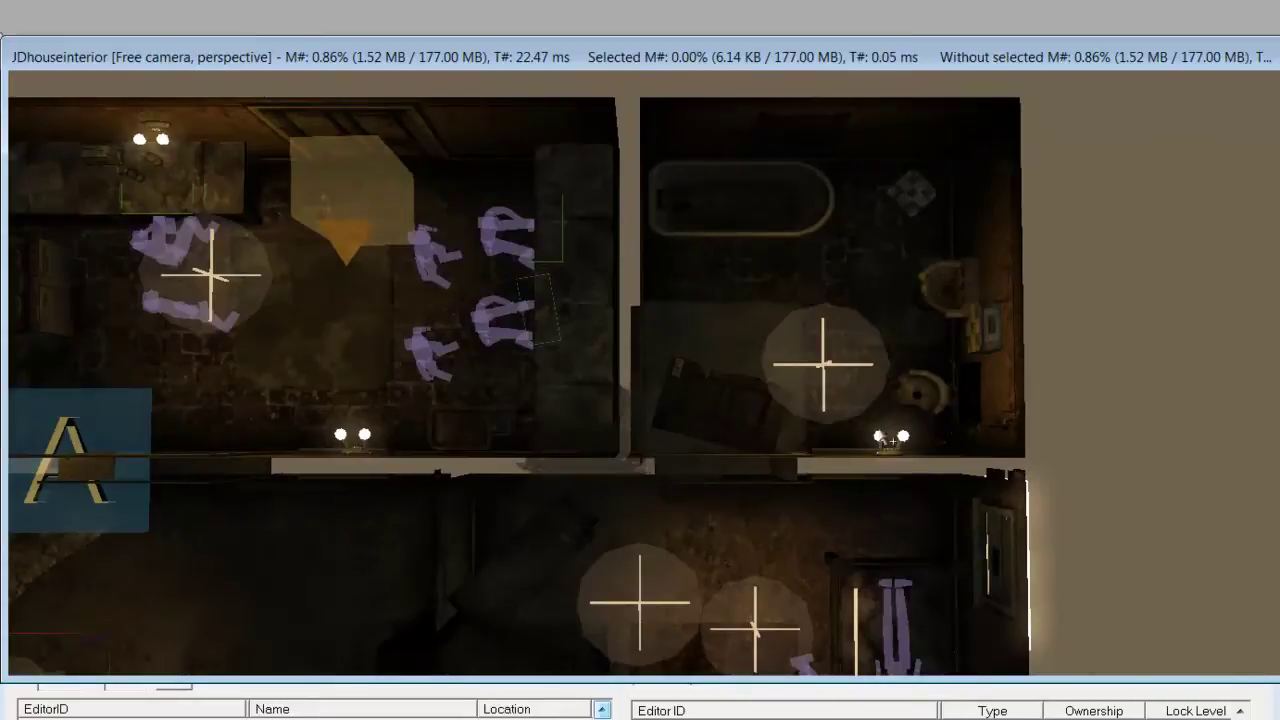
pyautogui.moveTo(350, 330); pyautogui.dragTo(638, 374, button='middle')
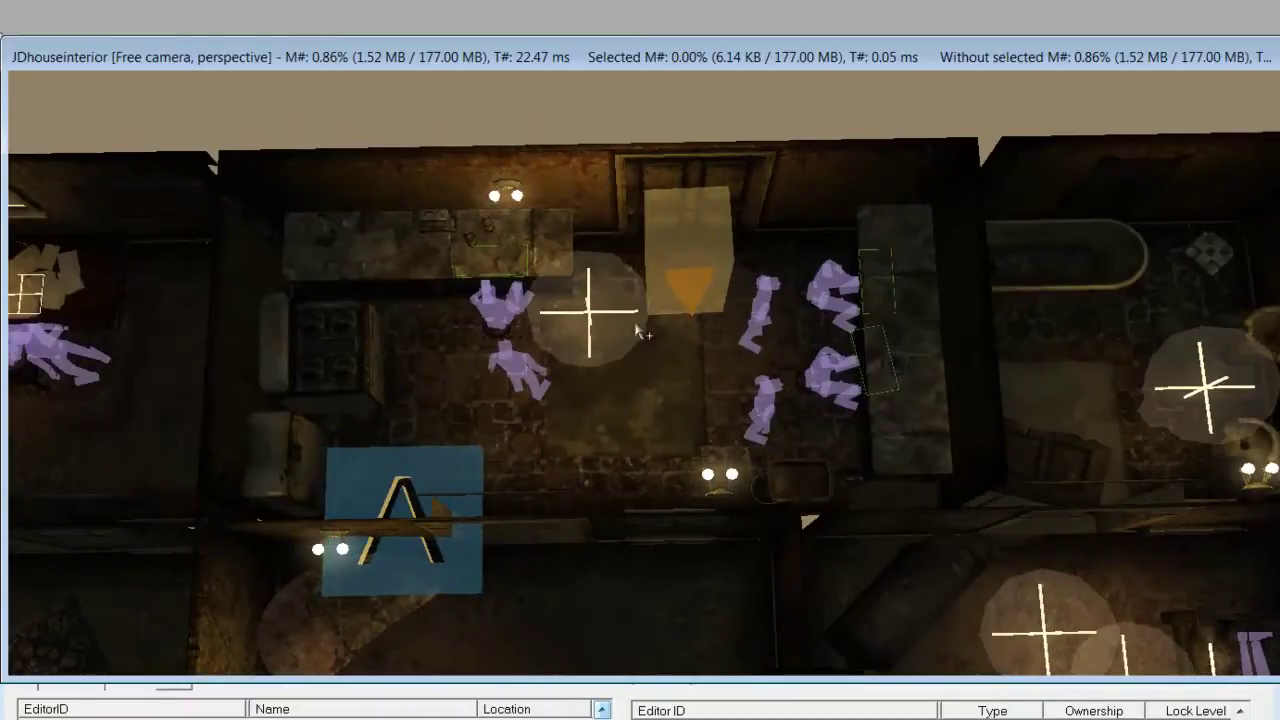
pyautogui.keyDown('shift'); pyautogui.moveTo(596, 288); pyautogui.dragTo(590, 118, button='middle'); pyautogui.keyUp('shift')
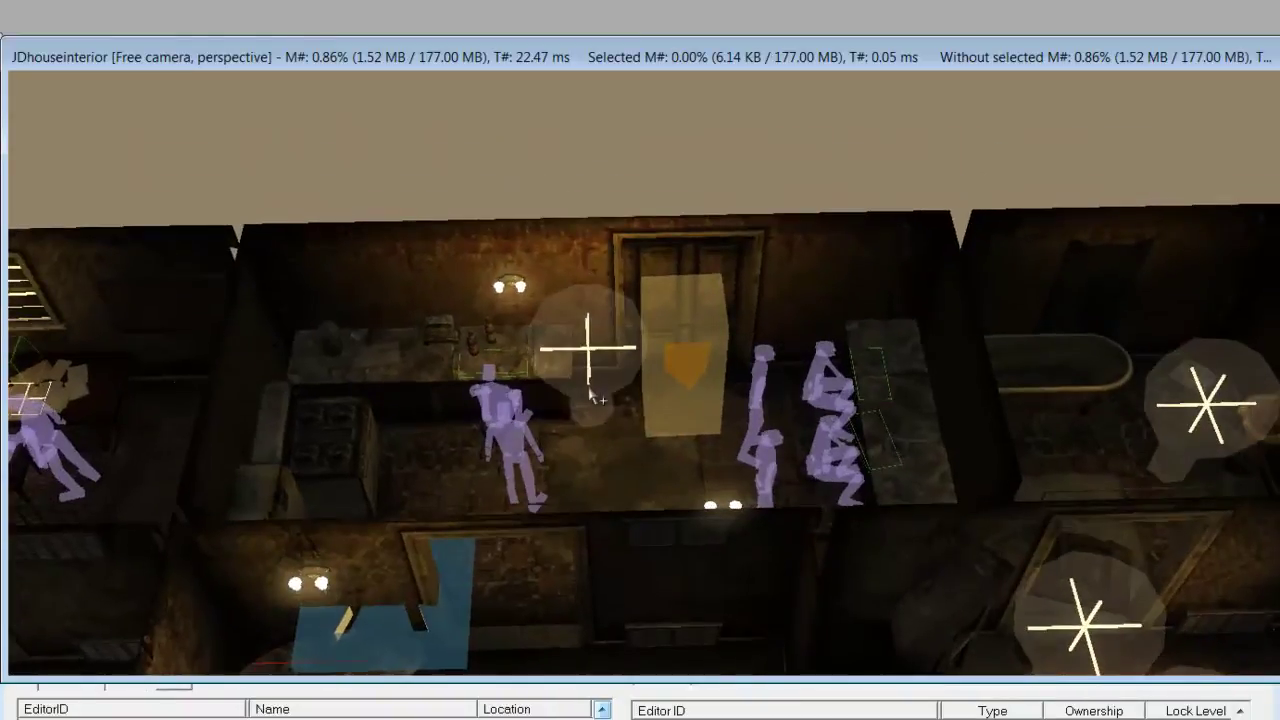
pyautogui.keyDown('shift'); pyautogui.moveTo(564, 371); pyautogui.dragTo(494, 442, button='middle'); pyautogui.keyUp('shift')
pyautogui.moveTo(412, 532); pyautogui.dragTo(593, 434, button='middle')
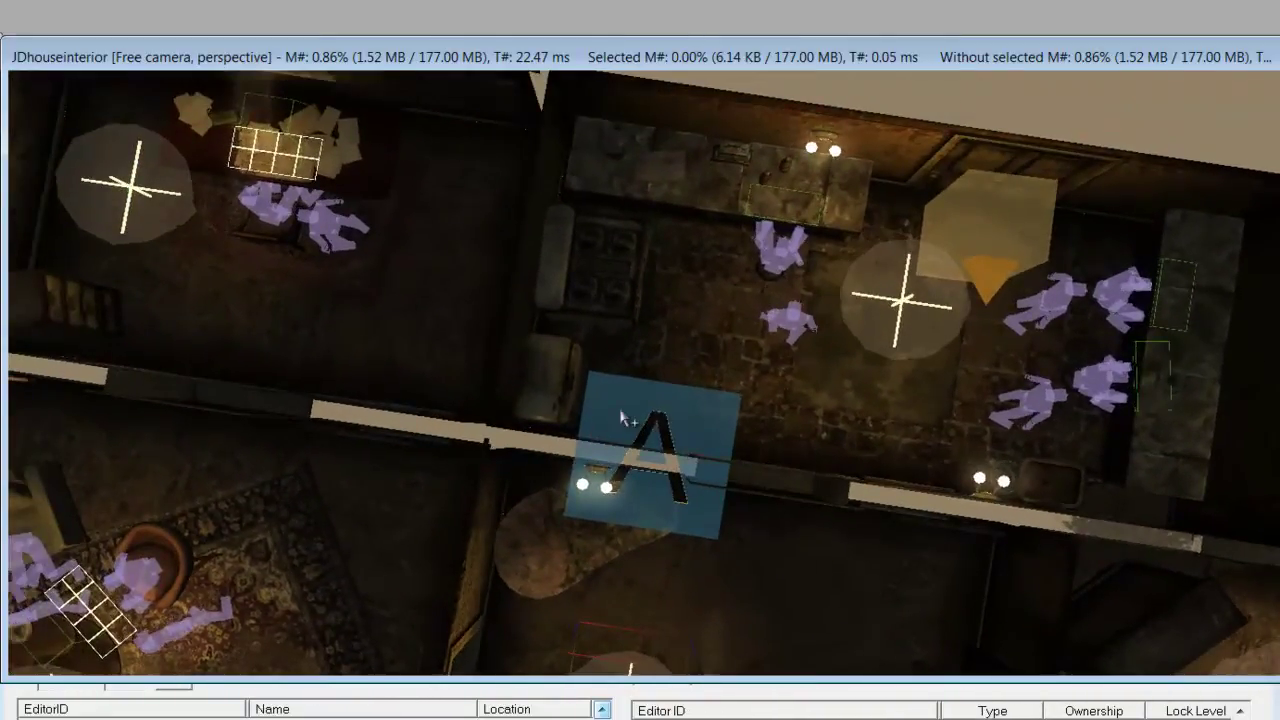
pyautogui.scroll(-10, 615, 420)
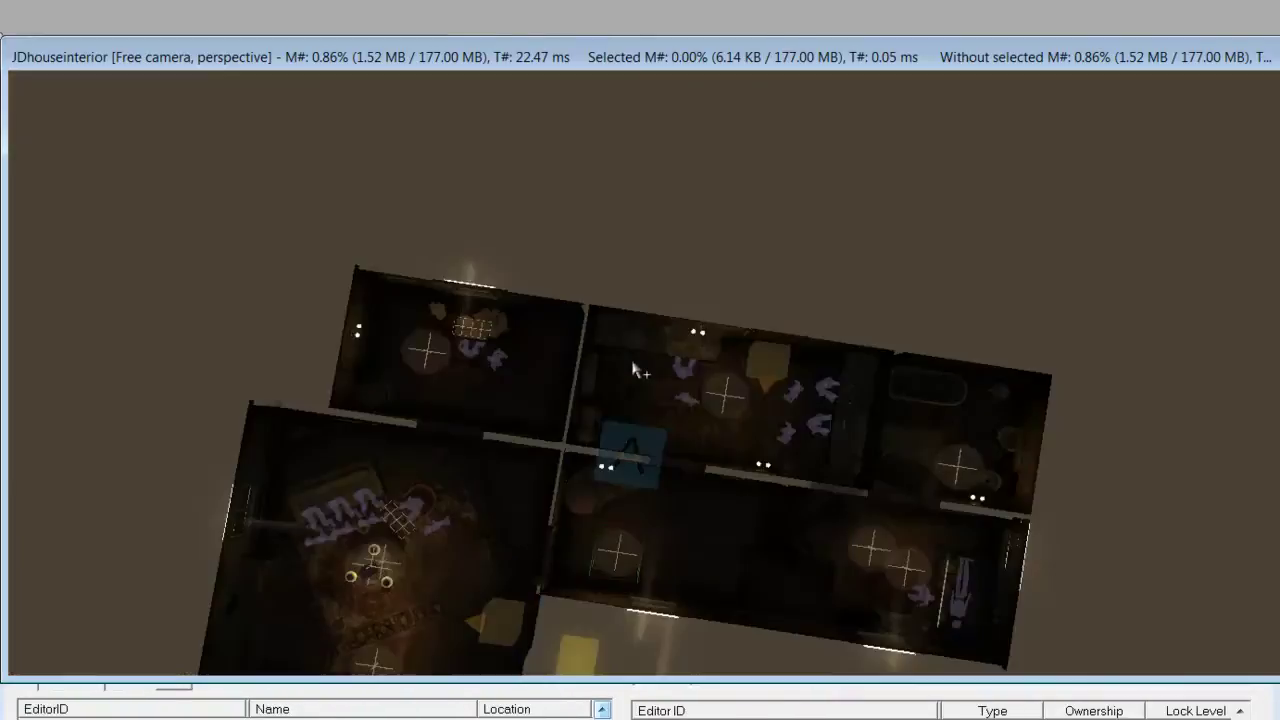
pyautogui.scroll(10, 633, 370)
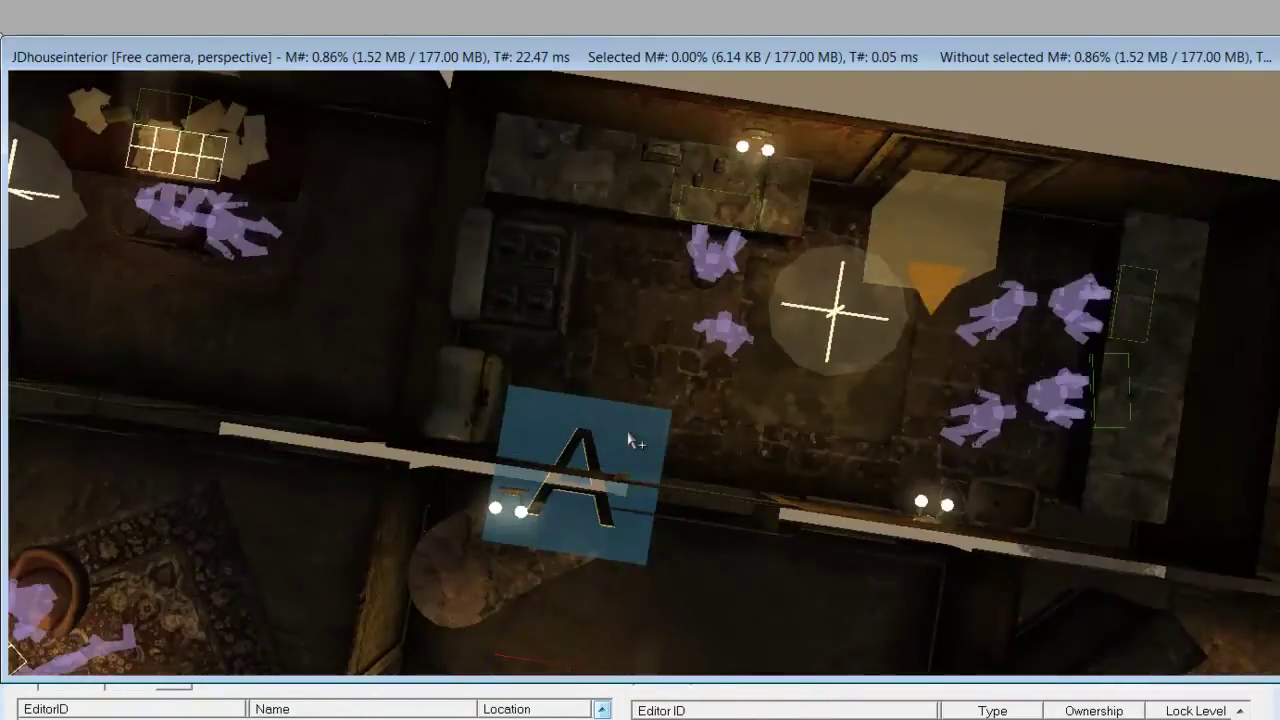
pyautogui.scroll(-3, 437, 355)
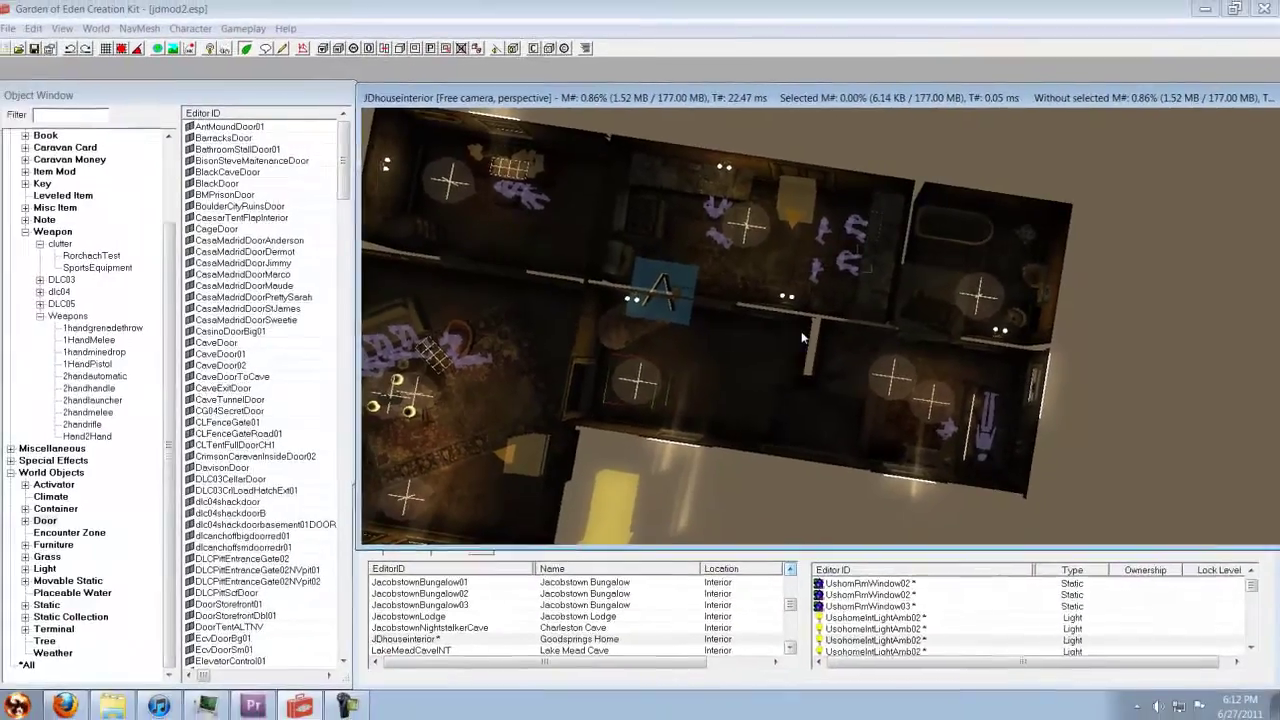
# Check the reference properties of the audio marker and of the light rays effect at the hallway window.
pyautogui.doubleClick(425, 325)
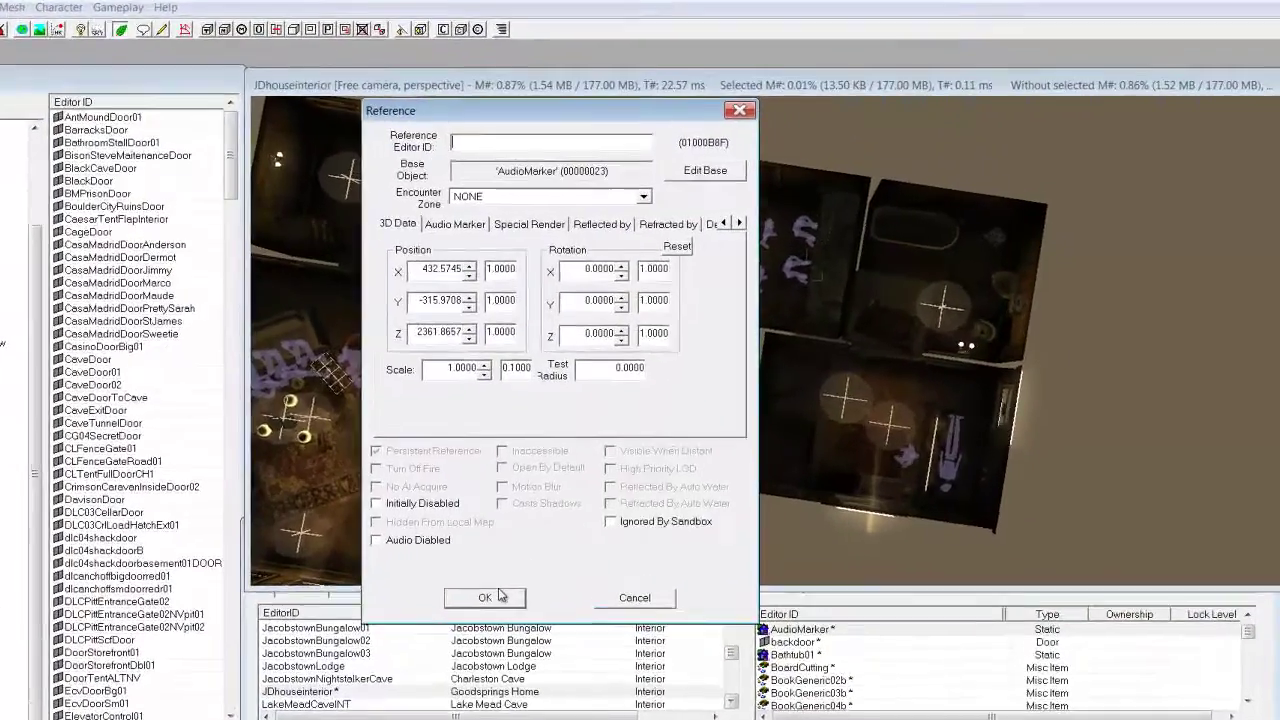
pyautogui.click(573, 553)
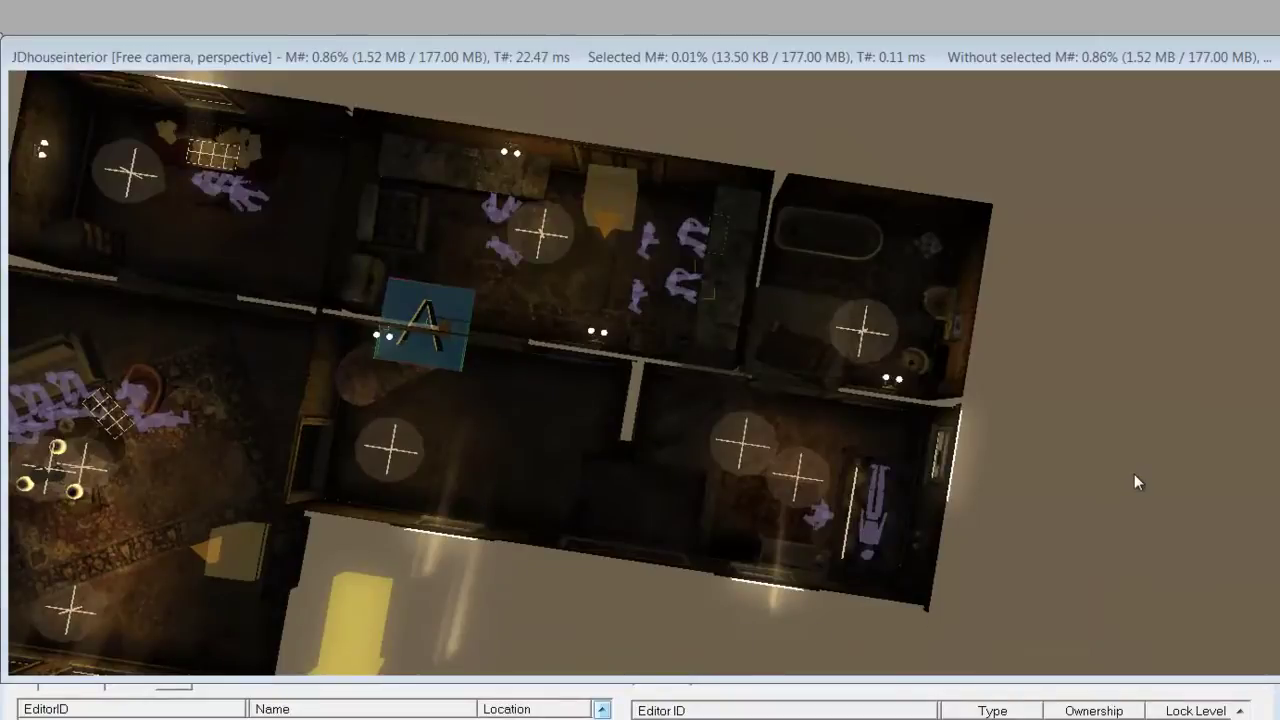
pyautogui.click(433, 557)
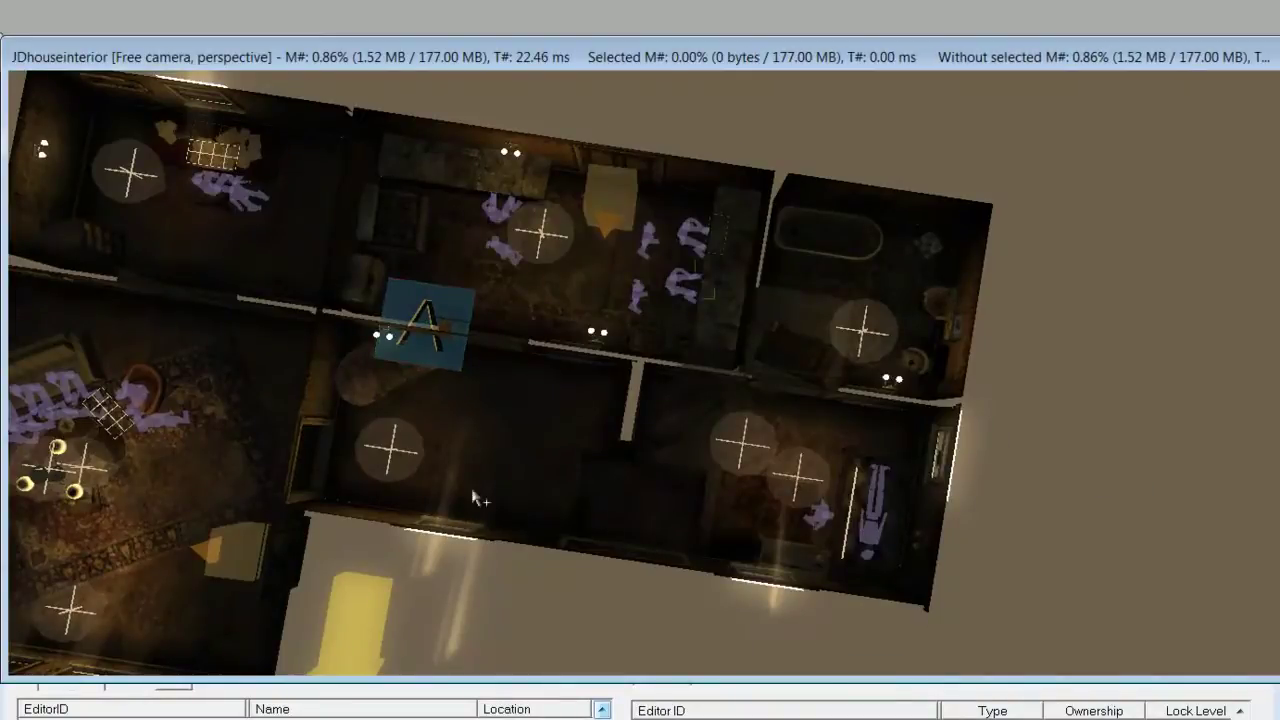
pyautogui.scroll(8, 471, 488)
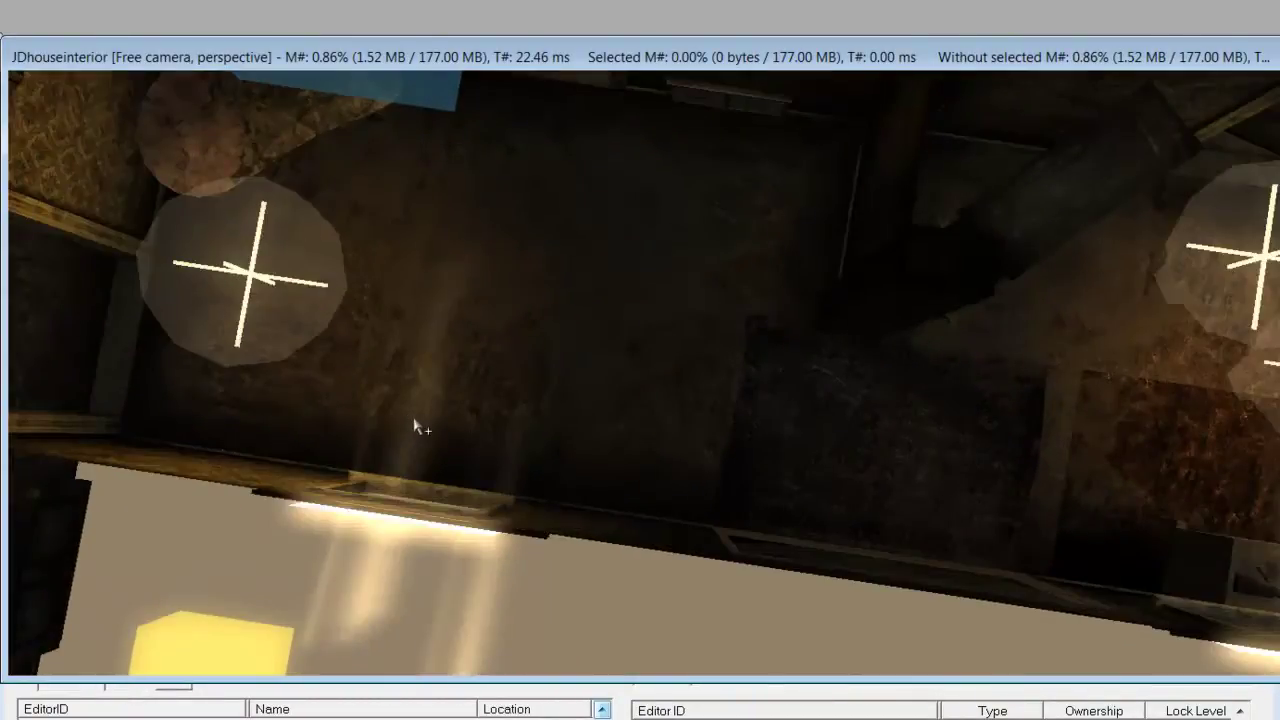
pyautogui.doubleClick(458, 496)
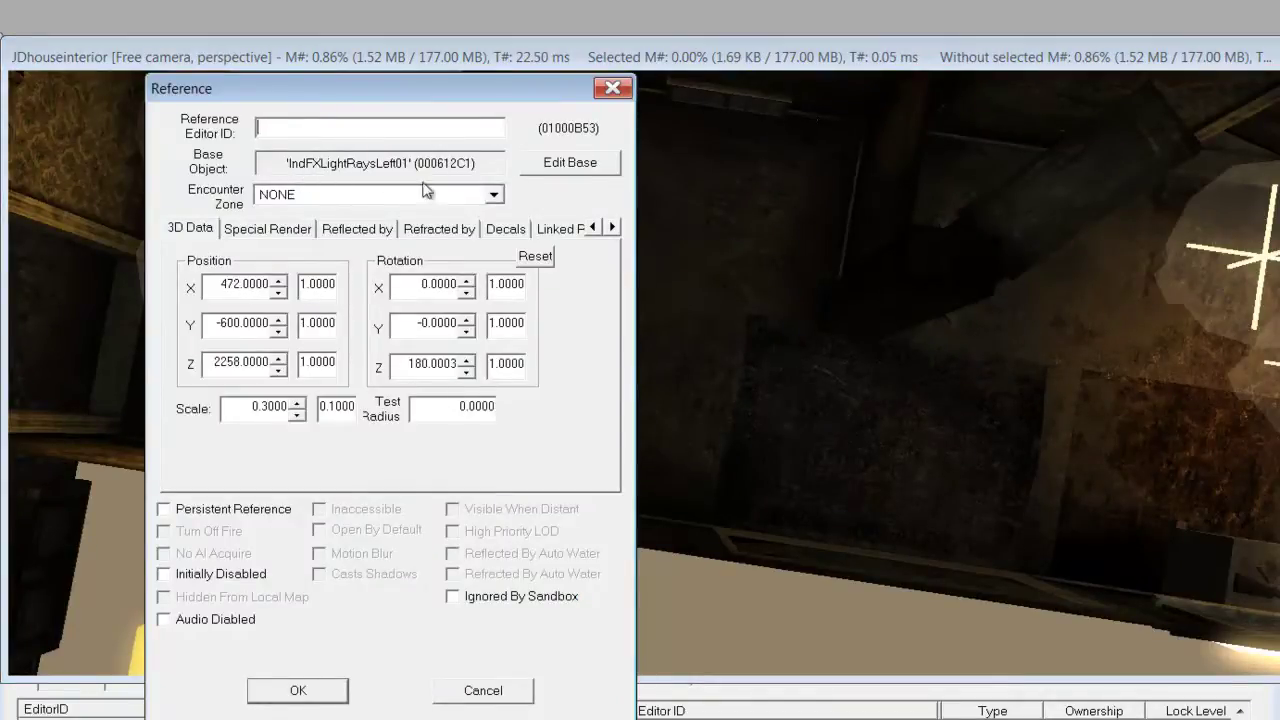
pyautogui.click(613, 88)
# Turn on navmesh editing for the house interior and place the Navmesh toolbar above the render view.
pyautogui.scroll(-10, 532, 453)
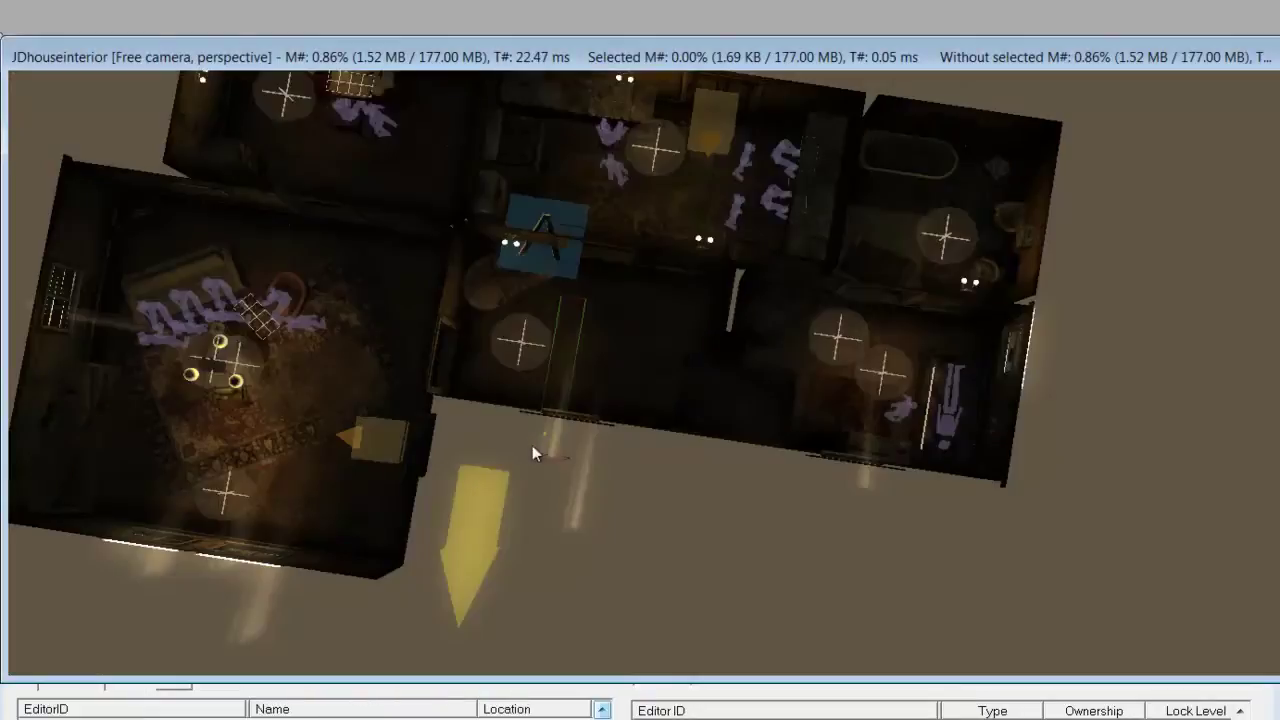
pyautogui.press('d')
pyautogui.moveTo(401, 457); pyautogui.dragTo(637, 491, button='middle')
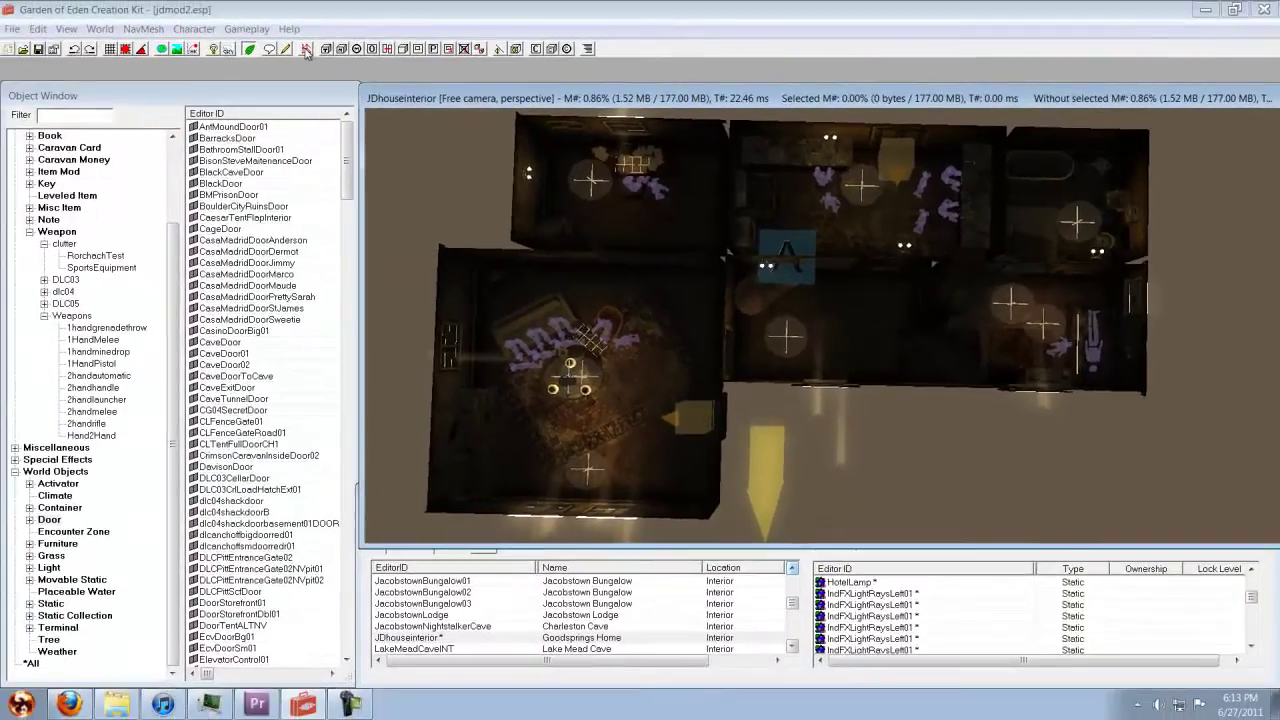
pyautogui.click(306, 49)
pyautogui.moveTo(335, 110); pyautogui.dragTo(921, 66)
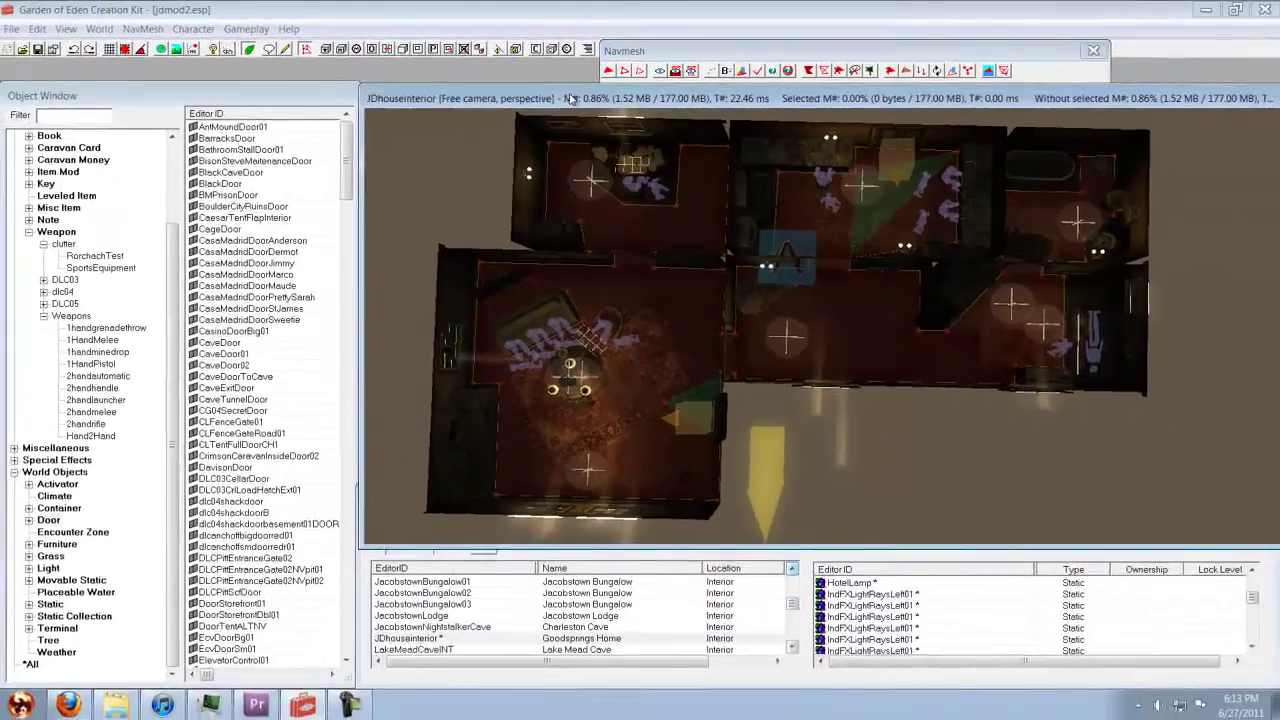
# Examine the existing navmesh room by room, checking how it runs around the furniture and through the doorways.
pyautogui.moveTo(714, 355); pyautogui.dragTo(1146, 352, button='middle')
pyautogui.scroll(2, 1146, 352)
pyautogui.scroll(10, 752, 400)
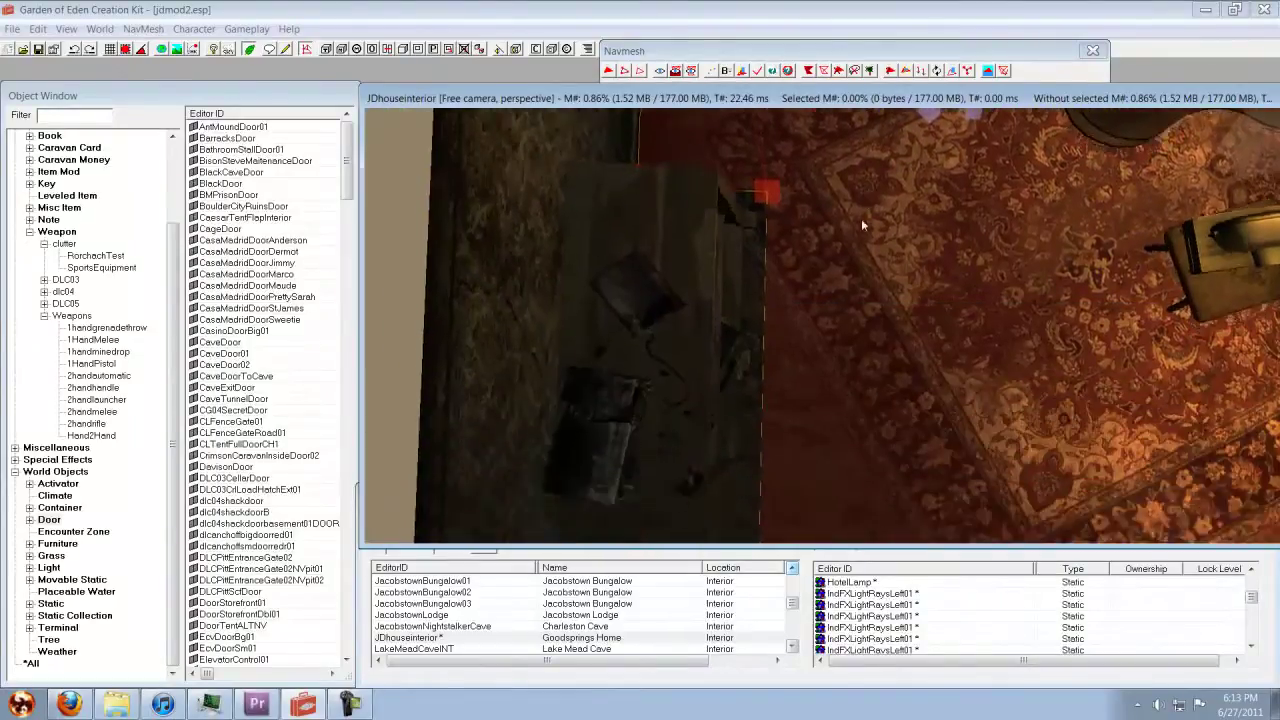
pyautogui.moveTo(861, 218); pyautogui.dragTo(560, 358, button='middle')
pyautogui.scroll(-5, 562, 360)
pyautogui.scroll(-5, 566, 366)
pyautogui.moveTo(710, 374); pyautogui.dragTo(703, 426, button='middle')
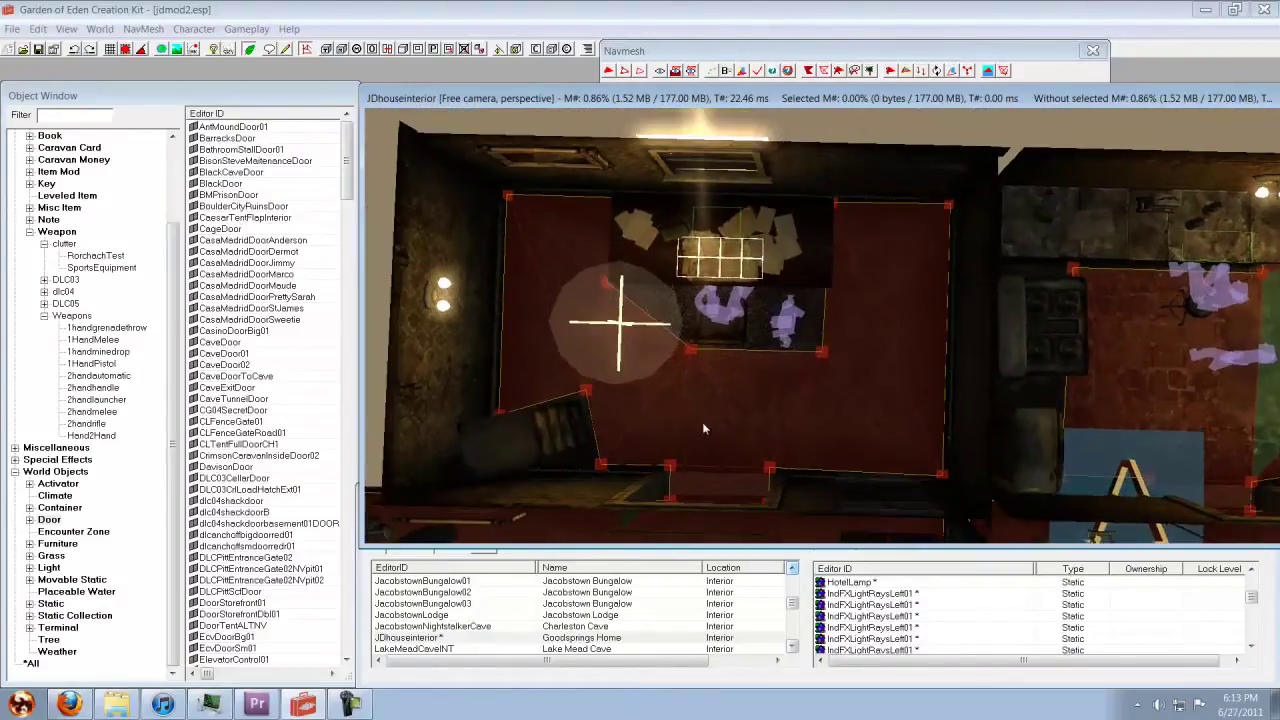
pyautogui.moveTo(803, 395)
pyautogui.mouseDown(button='middle')
pyautogui.moveTo(634, 351)
pyautogui.moveTo(622, 307)
pyautogui.moveTo(675, 342)
pyautogui.moveTo(626, 280)
pyautogui.moveTo(669, 342)
pyautogui.moveTo(624, 344)
pyautogui.moveTo(650, 343)
pyautogui.moveTo(578, 368)
pyautogui.moveTo(769, 368)
pyautogui.moveTo(786, 429)
pyautogui.moveTo(813, 376)
pyautogui.moveTo(764, 358)
pyautogui.moveTo(845, 350)
pyautogui.moveTo(636, 314)
pyautogui.moveTo(600, 391)
pyautogui.moveTo(554, 417)
pyautogui.moveTo(659, 349)
pyautogui.moveTo(672, 368)
pyautogui.mouseUp(button='middle')
pyautogui.moveTo(684, 242)
pyautogui.mouseDown(button='middle')
pyautogui.moveTo(715, 278)
pyautogui.moveTo(661, 436)
pyautogui.moveTo(700, 418)
pyautogui.moveTo(829, 270)
pyautogui.moveTo(829, 242)
pyautogui.moveTo(803, 366)
pyautogui.moveTo(830, 365)
pyautogui.moveTo(810, 393)
pyautogui.mouseUp(button='middle')
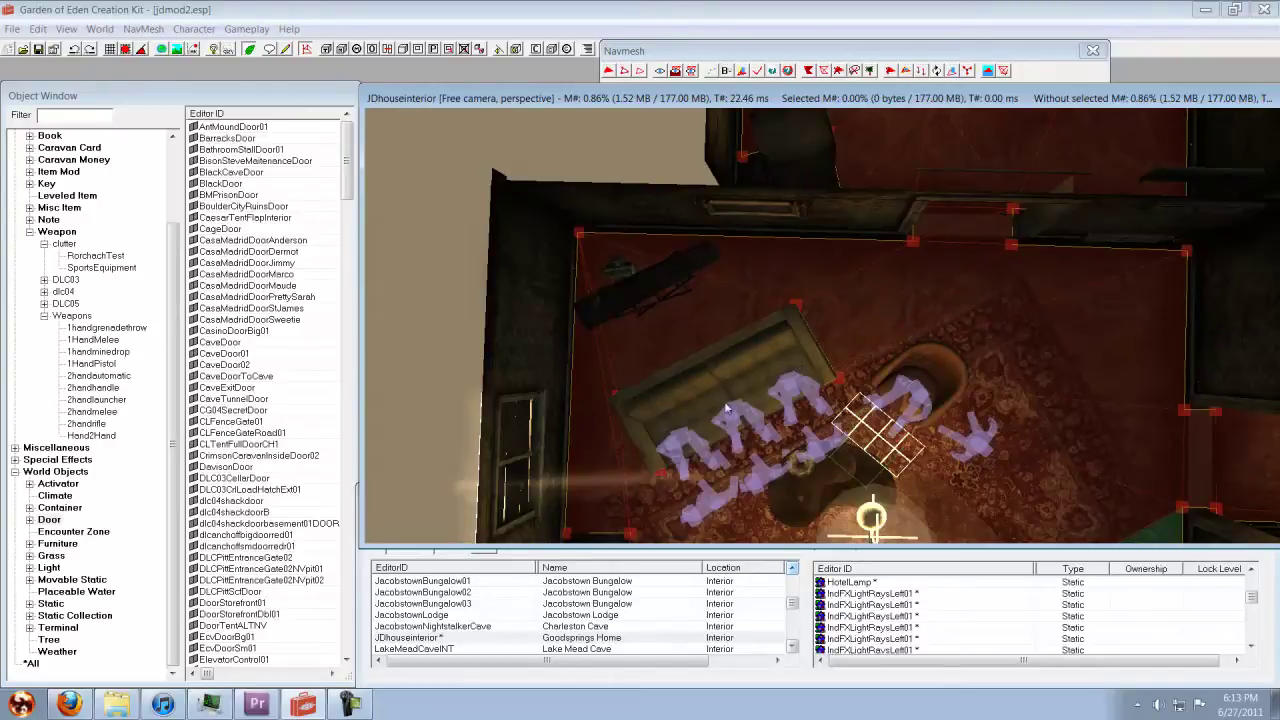
pyautogui.moveTo(797, 370); pyautogui.dragTo(716, 263, button='middle')
pyautogui.moveTo(964, 355); pyautogui.dragTo(807, 397, button='middle')
pyautogui.scroll(-10, 777, 380)
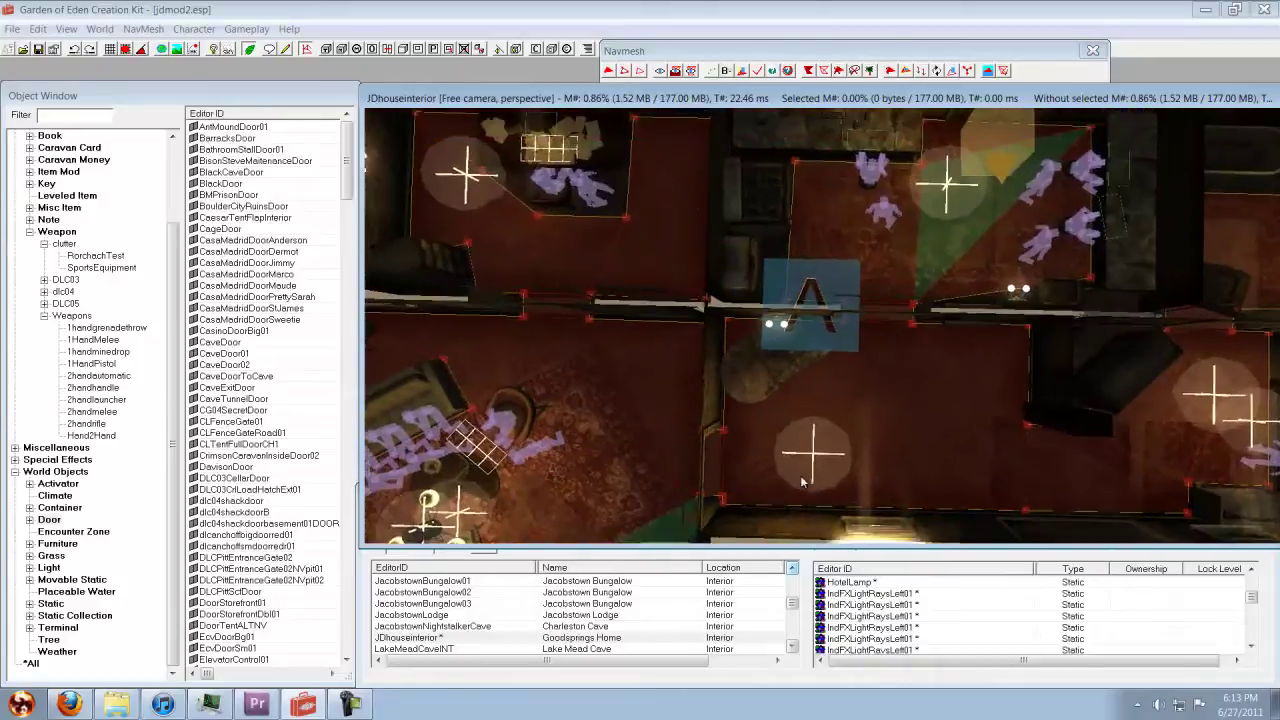
pyautogui.scroll(-4, 703, 356)
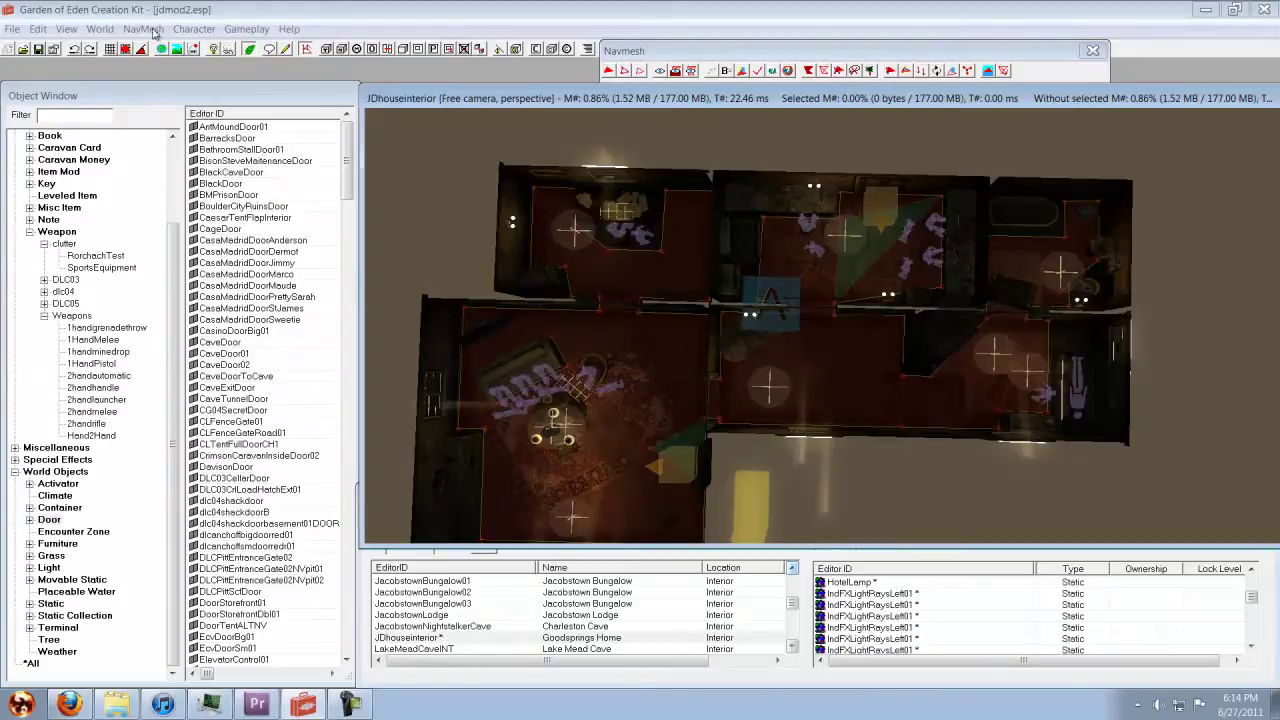
# Remove the JDhouseinterior cell's existing navmeshes and generate a new navmesh with the preset generation options.
pyautogui.click(143, 29)
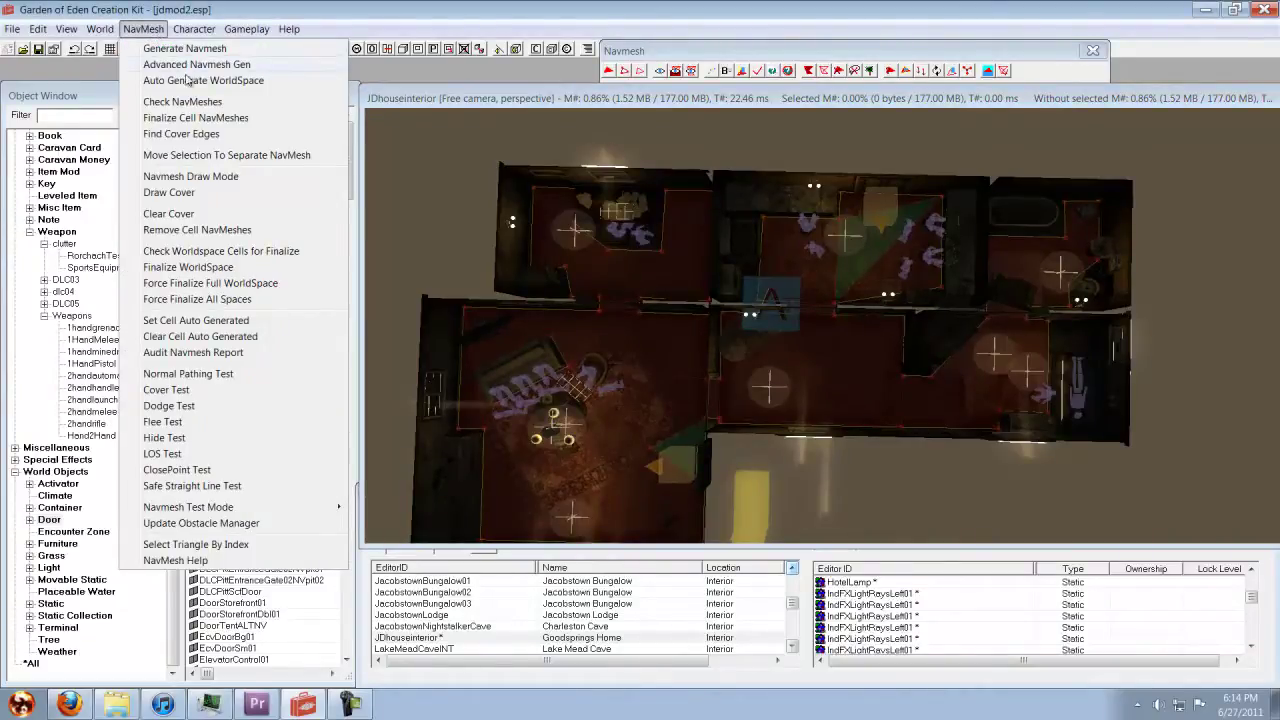
pyautogui.click(213, 232)
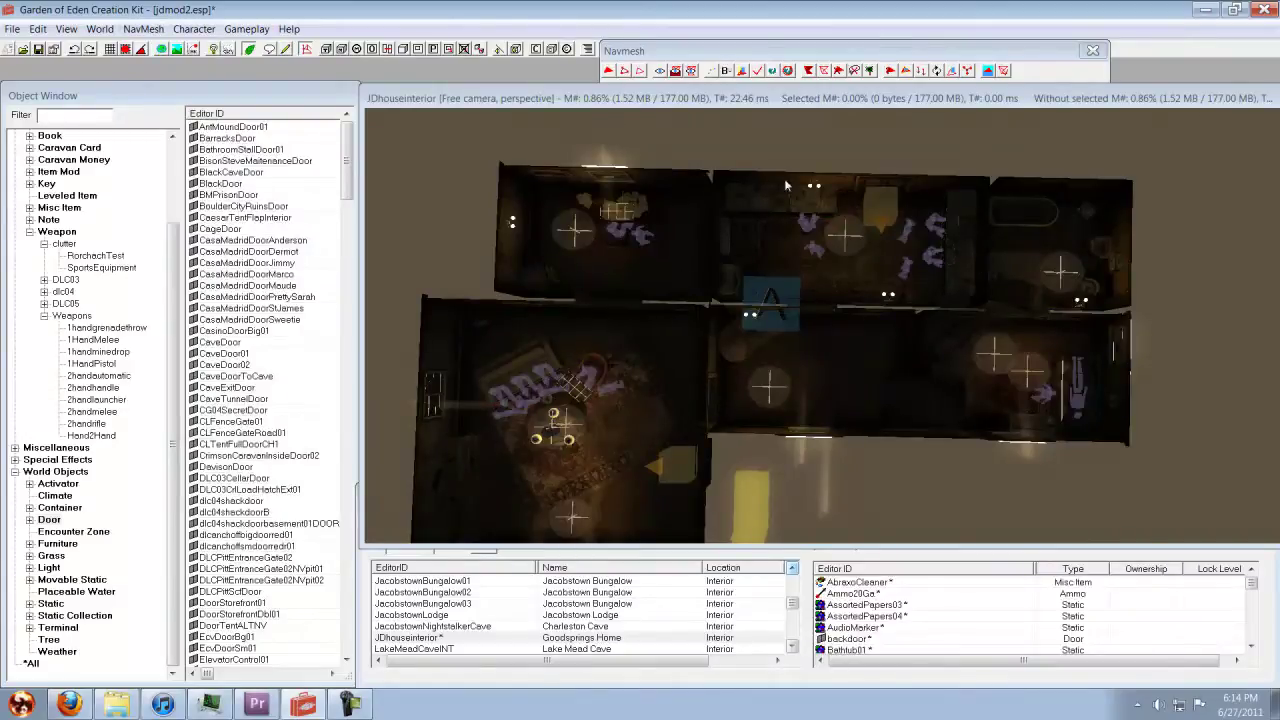
pyautogui.click(143, 29)
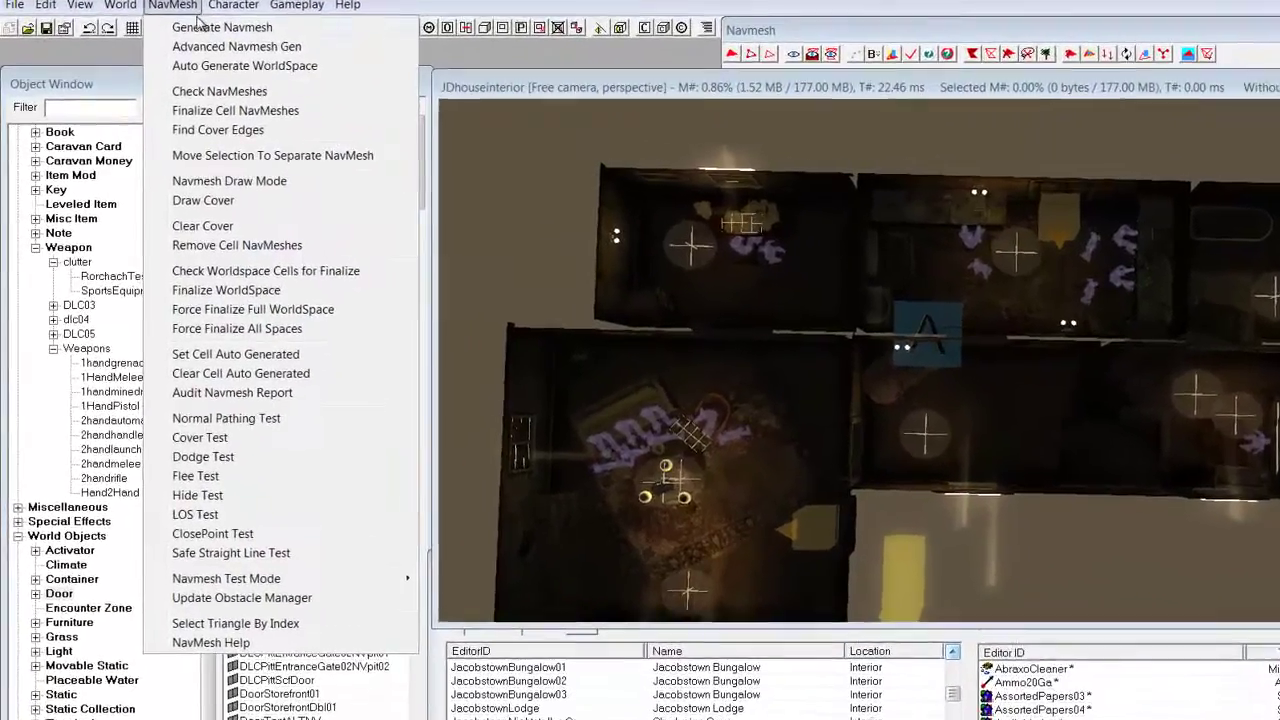
pyautogui.click(184, 48)
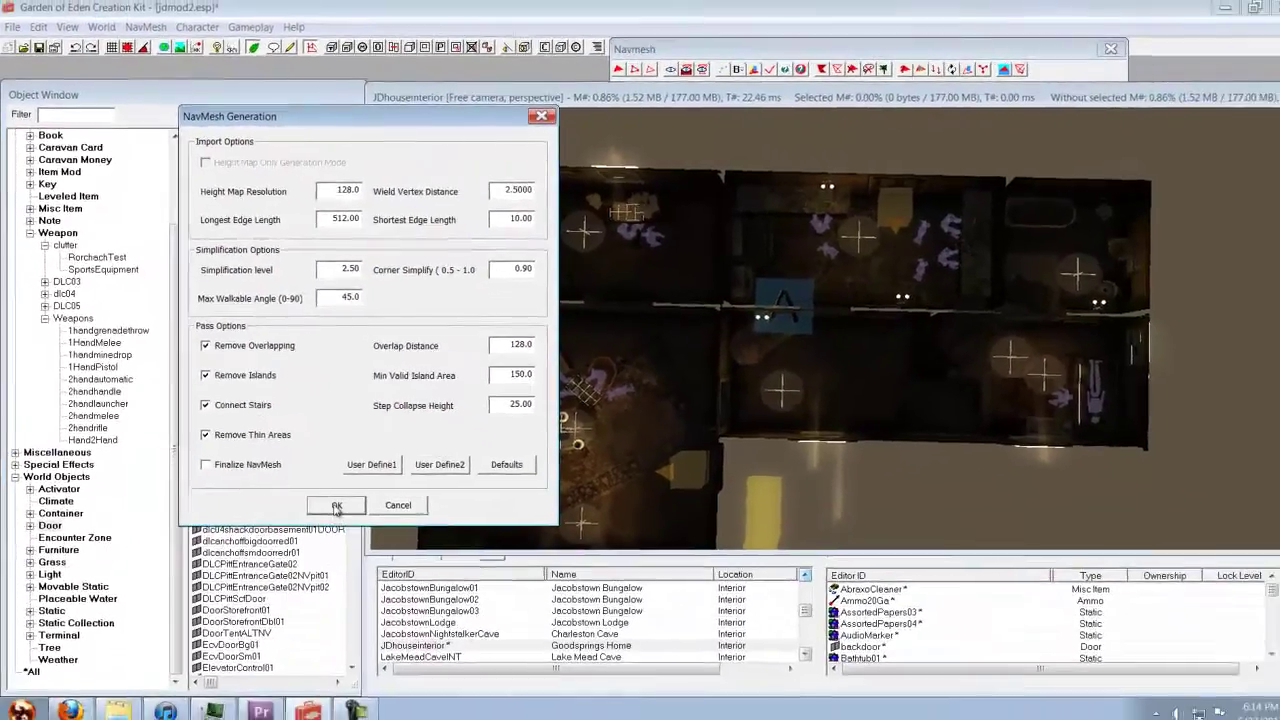
pyautogui.click(398, 570)
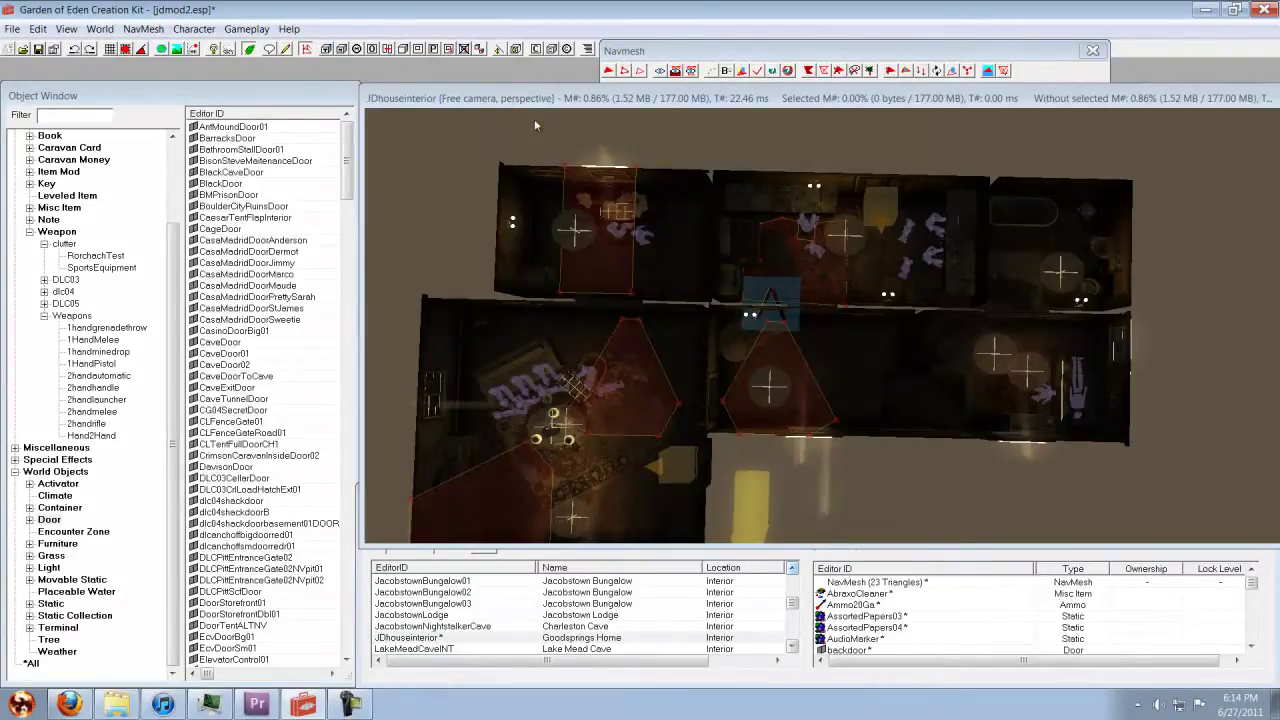
# Examine the generated navmesh's coverage of the floors, walls and furniture throughout the house.
pyautogui.click(482, 100)
pyautogui.moveTo(640, 246)
pyautogui.mouseDown(button='middle')
pyautogui.moveTo(684, 256)
pyautogui.moveTo(671, 370)
pyautogui.moveTo(696, 350)
pyautogui.moveTo(694, 204)
pyautogui.moveTo(701, 333)
pyautogui.moveTo(697, 284)
pyautogui.moveTo(584, 196)
pyautogui.moveTo(661, 170)
pyautogui.moveTo(673, 379)
pyautogui.moveTo(683, 371)
pyautogui.moveTo(627, 404)
pyautogui.moveTo(704, 451)
pyautogui.moveTo(687, 528)
pyautogui.moveTo(685, 268)
pyautogui.moveTo(705, 373)
pyautogui.moveTo(654, 197)
pyautogui.mouseUp(button='middle')
pyautogui.scroll(3, 701, 333)
pyautogui.scroll(6, 700, 306)
pyautogui.scroll(3, 584, 196)
pyautogui.scroll(-3, 600, 192)
pyautogui.moveTo(660, 350); pyautogui.dragTo(654, 218, button='middle')
pyautogui.moveTo(651, 328); pyautogui.dragTo(488, 430, button='middle')
pyautogui.scroll(-5, 490, 433)
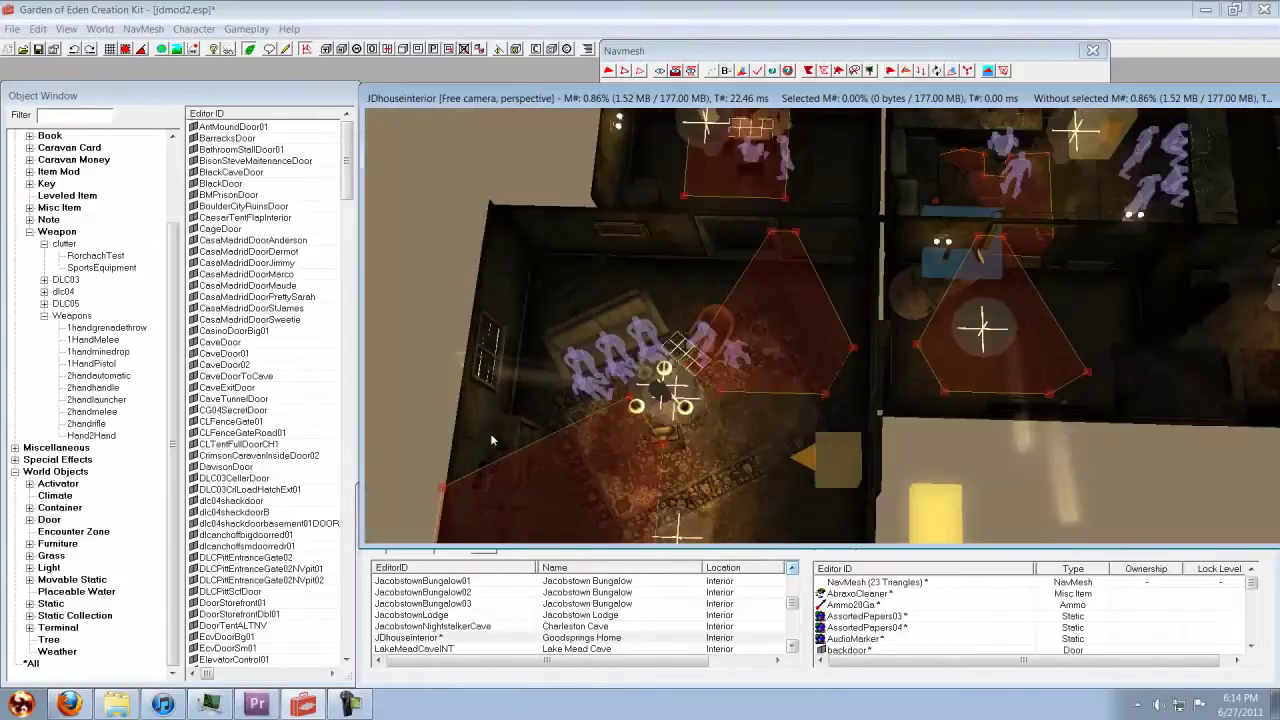
# Switch navmesh editing to vertex selection and place a new vertex on the kitchen floor, beyond the mesh's open straight edge.
pyautogui.moveTo(720, 424); pyautogui.dragTo(656, 424, button='middle')
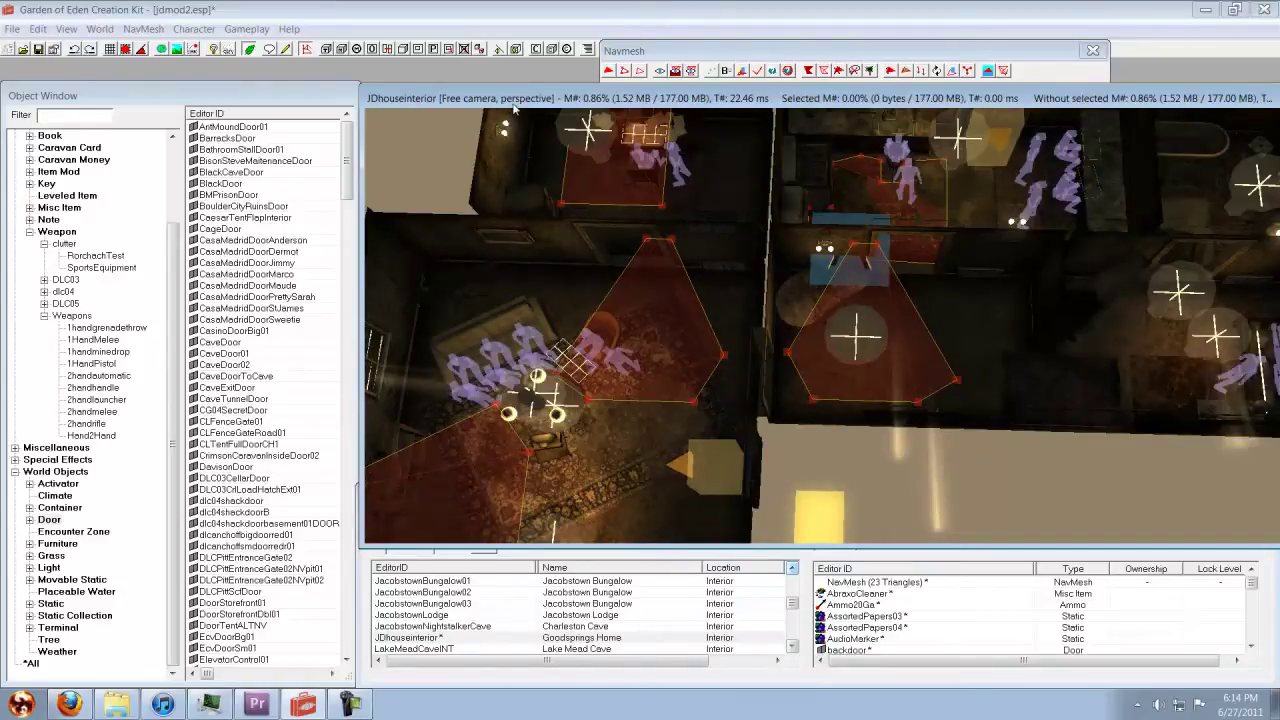
pyautogui.moveTo(787, 395); pyautogui.dragTo(660, 301, button='middle')
pyautogui.moveTo(906, 390); pyautogui.dragTo(681, 330, button='middle')
pyautogui.moveTo(776, 324); pyautogui.dragTo(757, 231, button='middle')
pyautogui.moveTo(410, 240); pyautogui.dragTo(664, 70, button='middle')
pyautogui.moveTo(678, 258); pyautogui.dragTo(455, 270, button='middle')
pyautogui.moveTo(680, 350); pyautogui.dragTo(731, 473, button='middle')
pyautogui.scroll(5, 572, 333)
pyautogui.scroll(3, 522, 330)
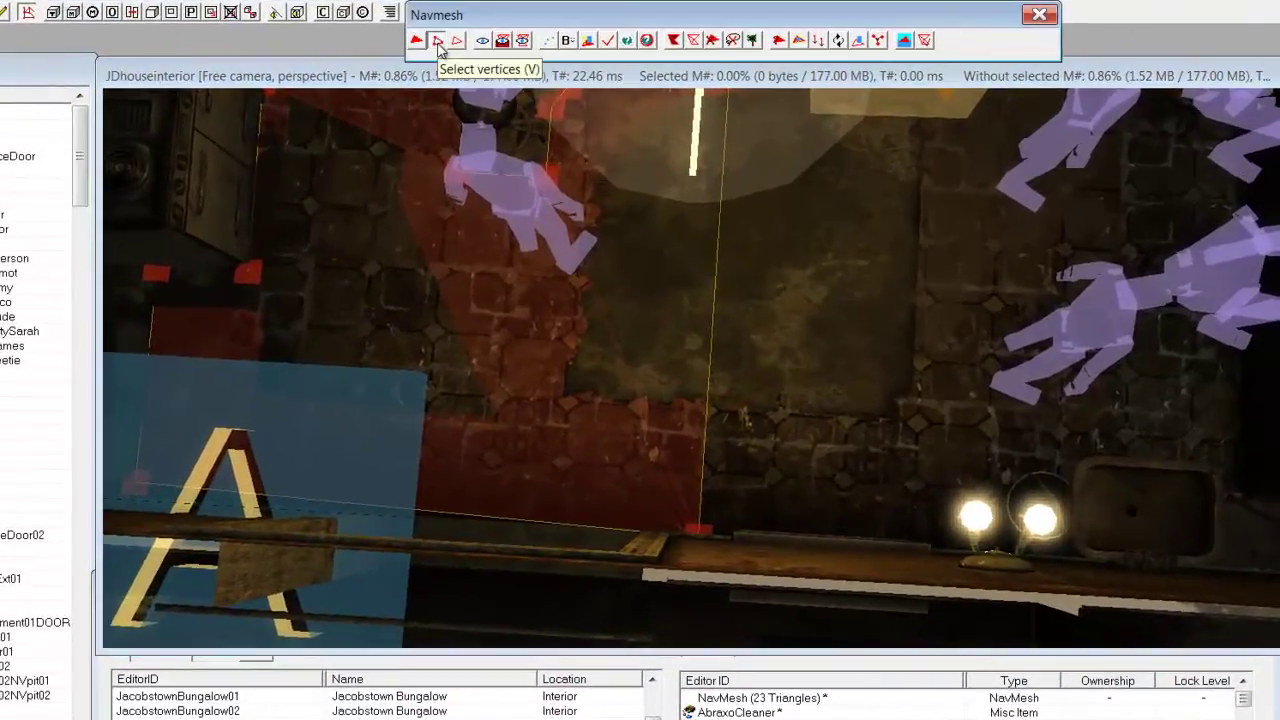
pyautogui.click(439, 44)
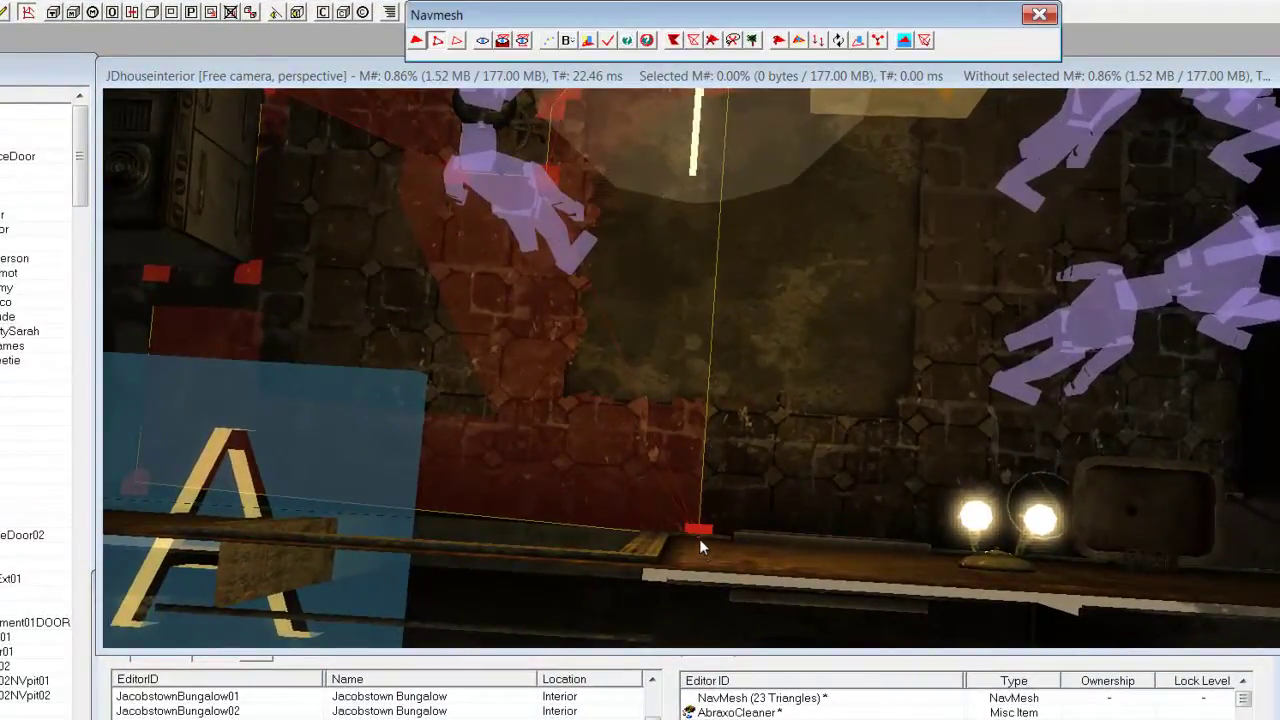
pyautogui.click(698, 533)
pyautogui.moveTo(703, 271); pyautogui.dragTo(464, 344, button='middle')
pyautogui.moveTo(365, 169); pyautogui.dragTo(397, 215, button='middle')
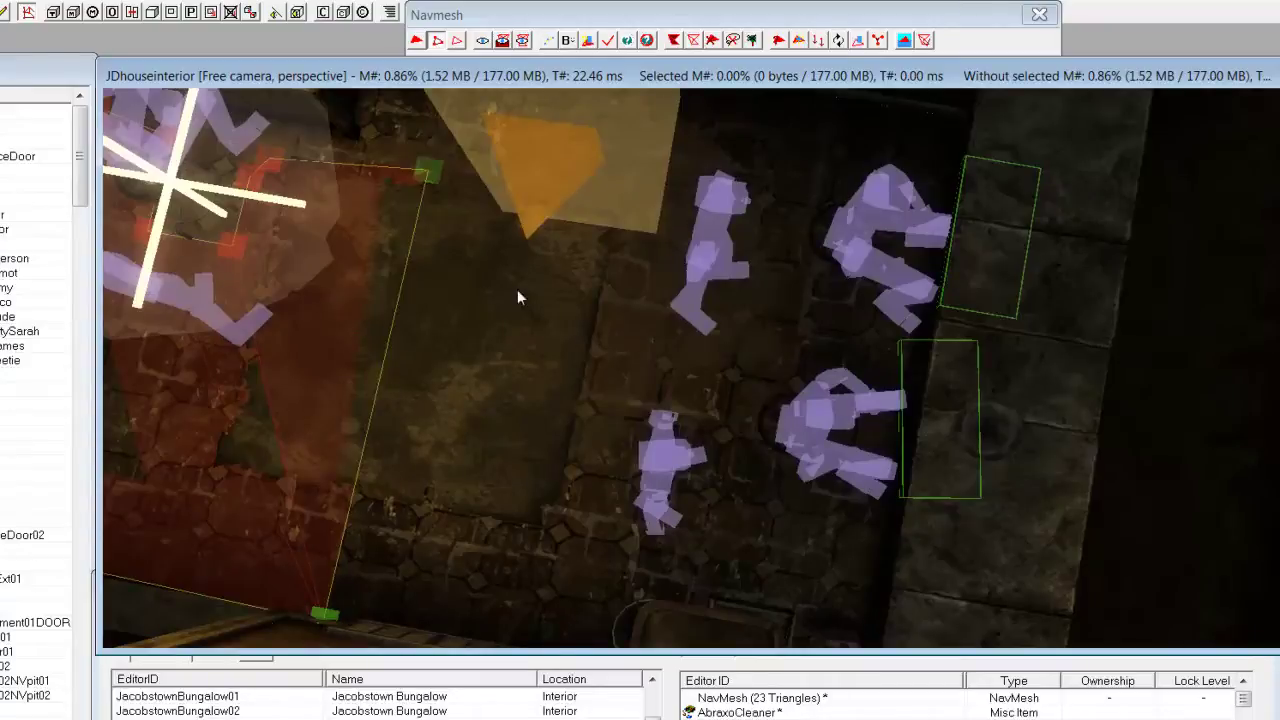
pyautogui.rightClick(573, 332)
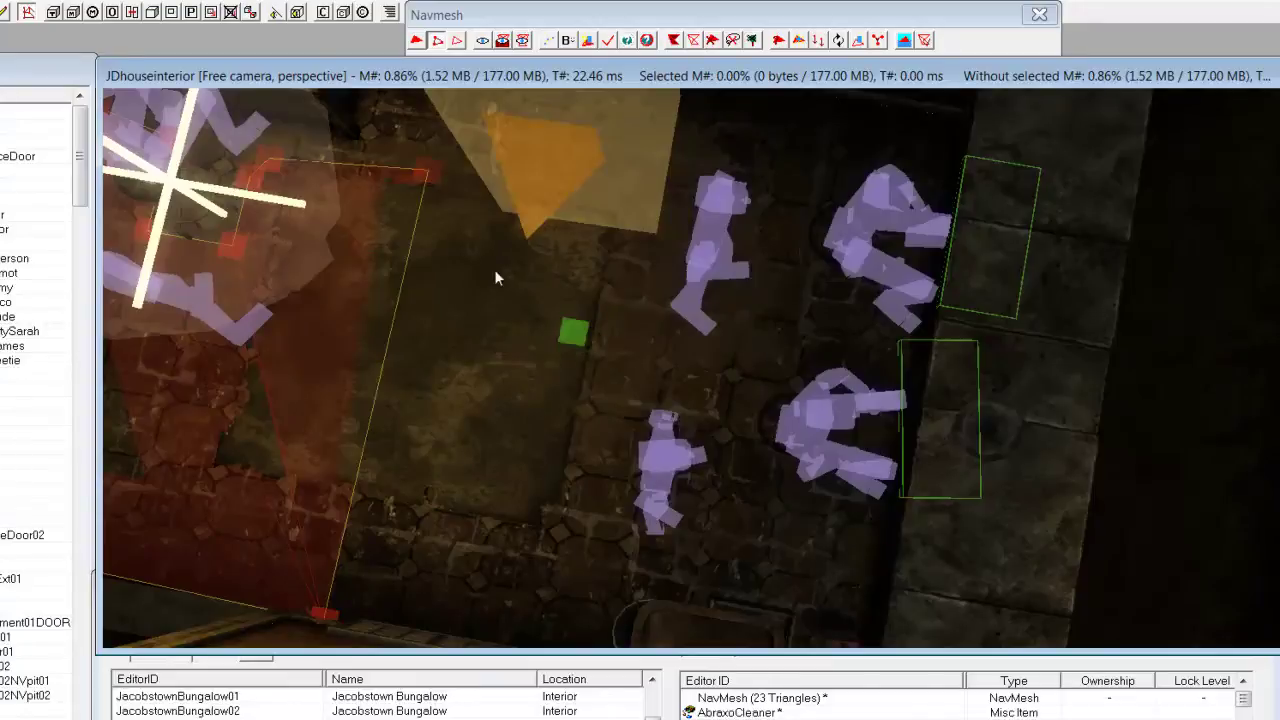
pyautogui.keyDown('ctrl'); pyautogui.click(428, 172); pyautogui.keyUp('ctrl')
# Place three extra loose vertices on the kitchen floor and delete them again, keeping only the first new vertex.
pyautogui.rightClick(570, 397)
pyautogui.rightClick(508, 460)
pyautogui.rightClick(488, 301)
pyautogui.press('Delete')
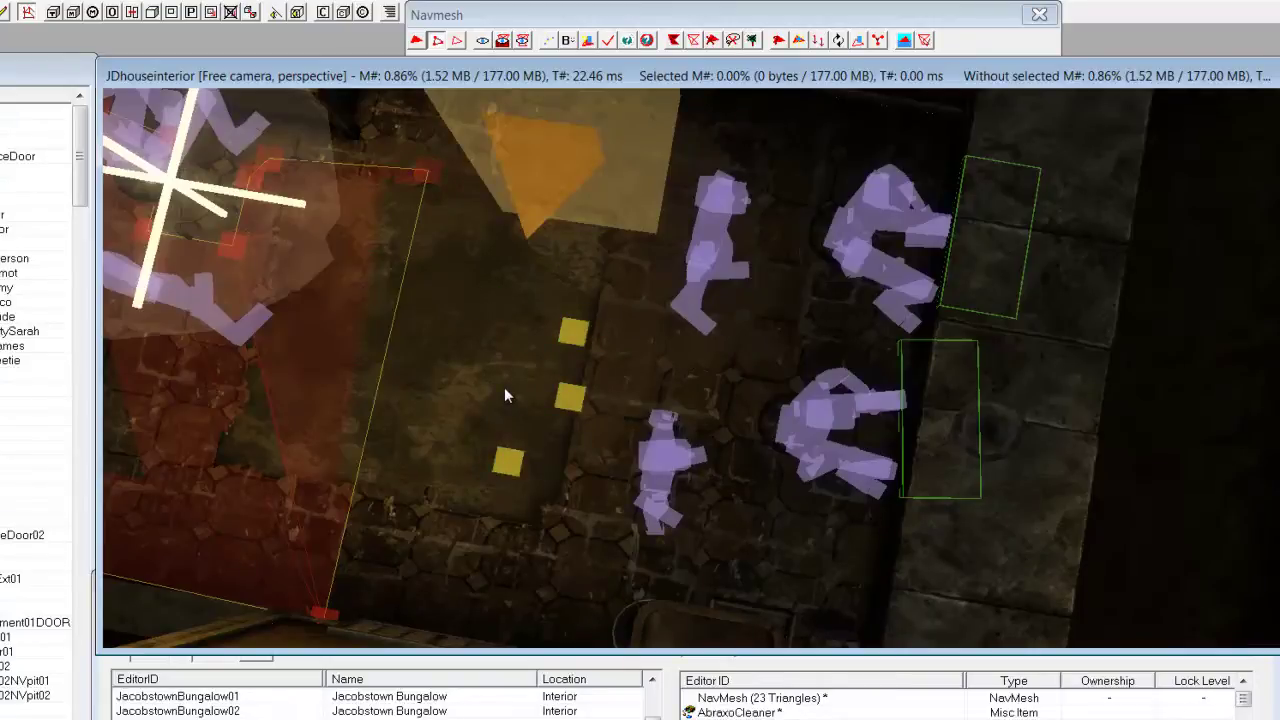
pyautogui.press('Delete')
pyautogui.click(566, 399)
pyautogui.press('Delete')
# Create a navmesh triangle from the new vertex and the kitchen mesh's two open-edge vertices, and shift its selected corners slightly inward.
pyautogui.click(570, 339)
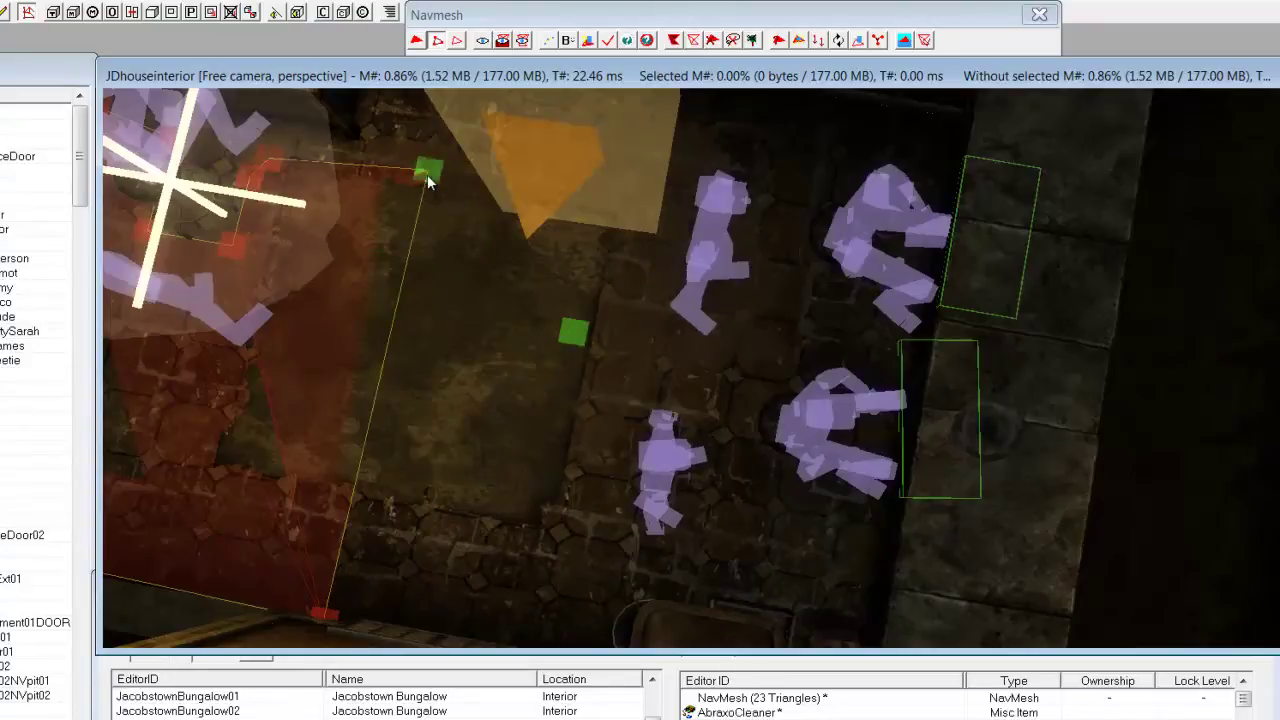
pyautogui.keyDown('ctrl'); pyautogui.click(326, 618); pyautogui.keyUp('ctrl')
pyautogui.press('a')
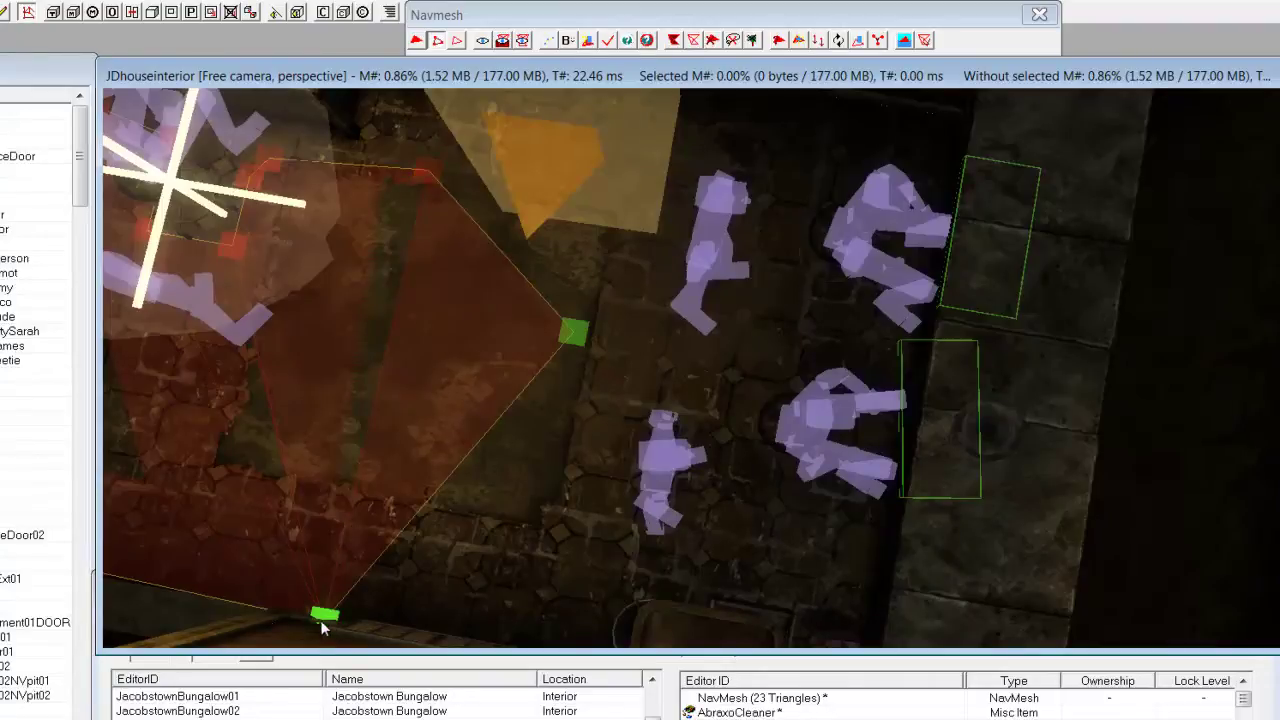
pyautogui.moveTo(573, 332); pyautogui.dragTo(555, 306)
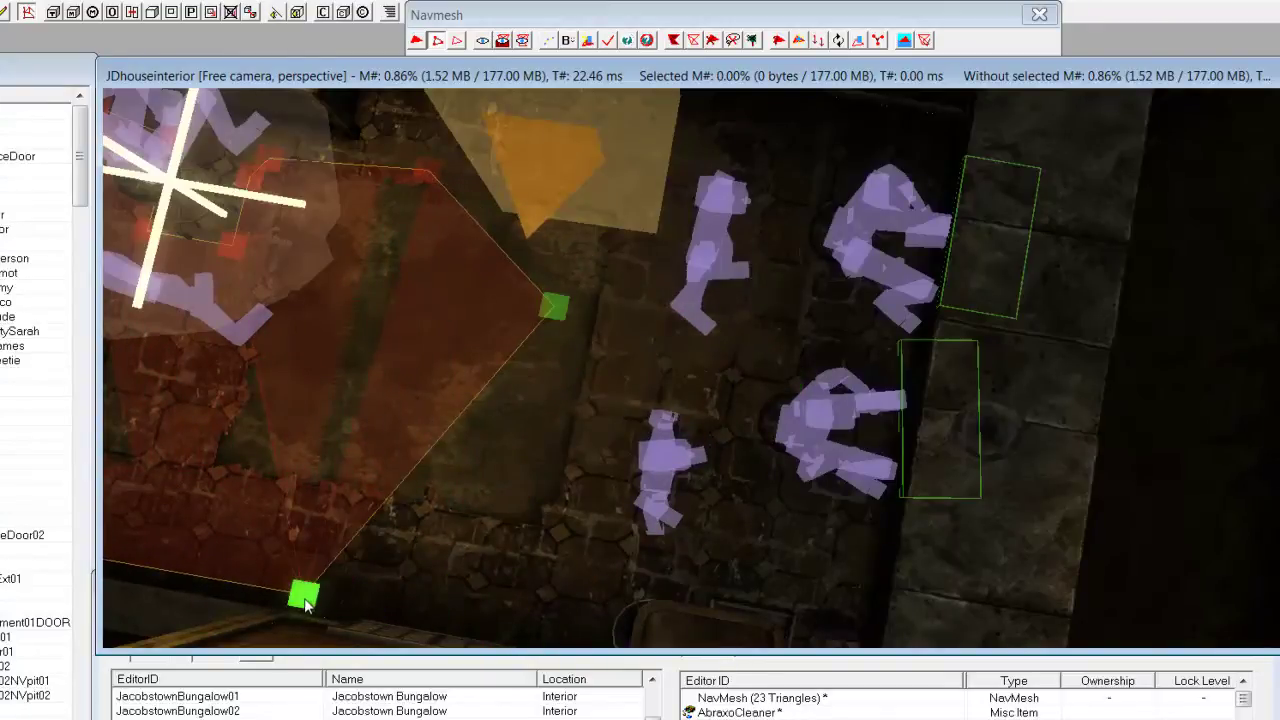
# Add another kitchen floor vertex, join it to the extended mesh's outer edge with a second triangle, and move the edge further out.
pyautogui.rightClick(512, 527)
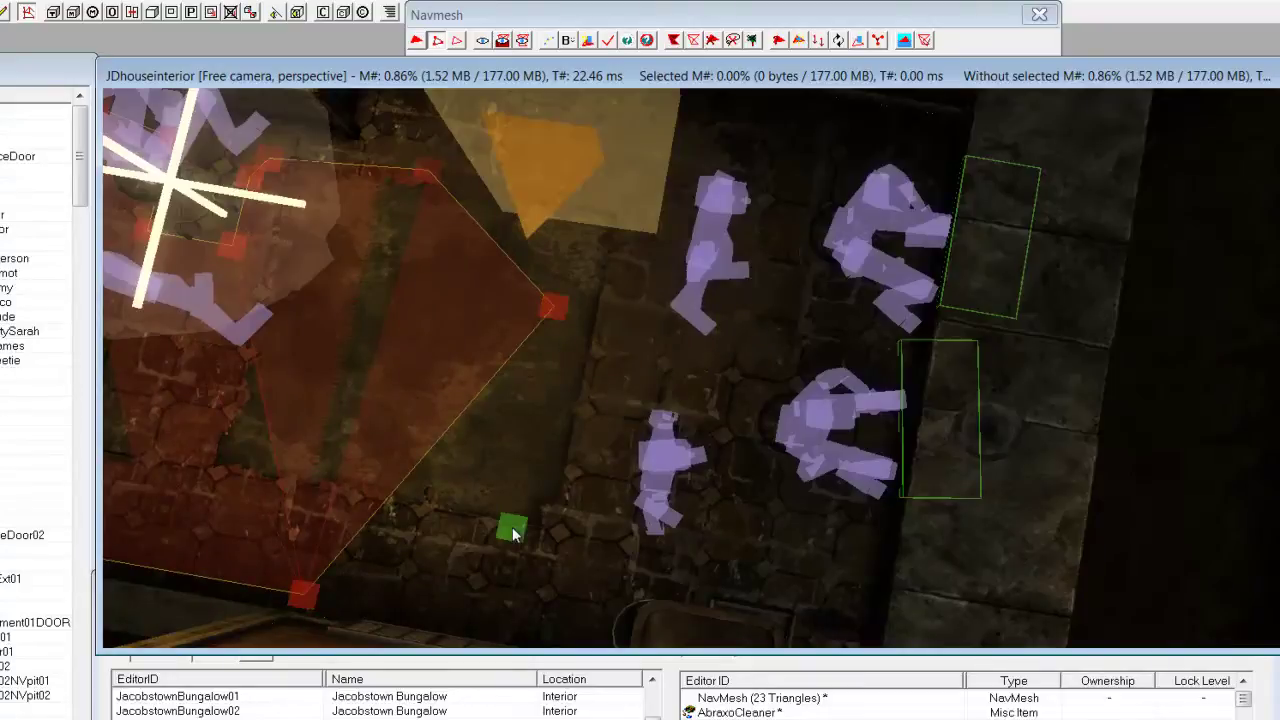
pyautogui.click(554, 307)
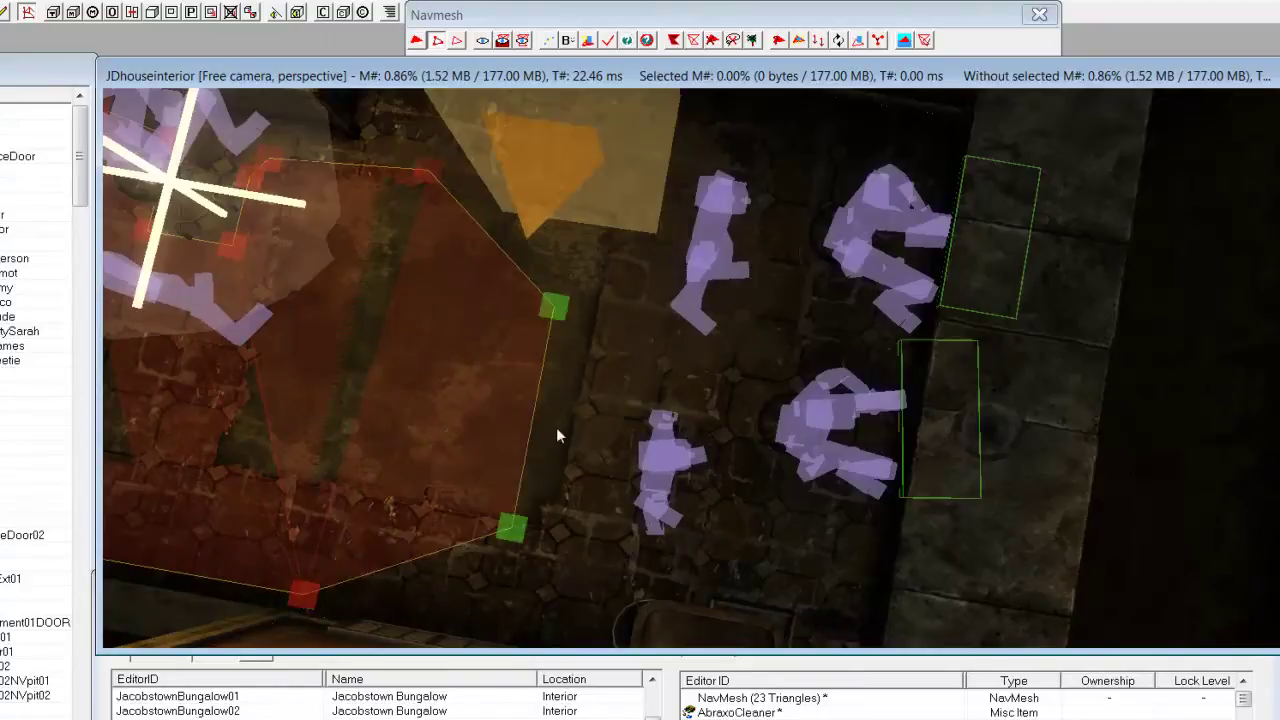
pyautogui.moveTo(512, 527); pyautogui.dragTo(577, 540)
# Move the kitchen mesh's outer vertices toward the wall beside the sink, and adjust the corner near the door marker.
pyautogui.moveTo(620, 465); pyautogui.dragTo(568, 454, button='middle')
pyautogui.scroll(-3, 568, 454)
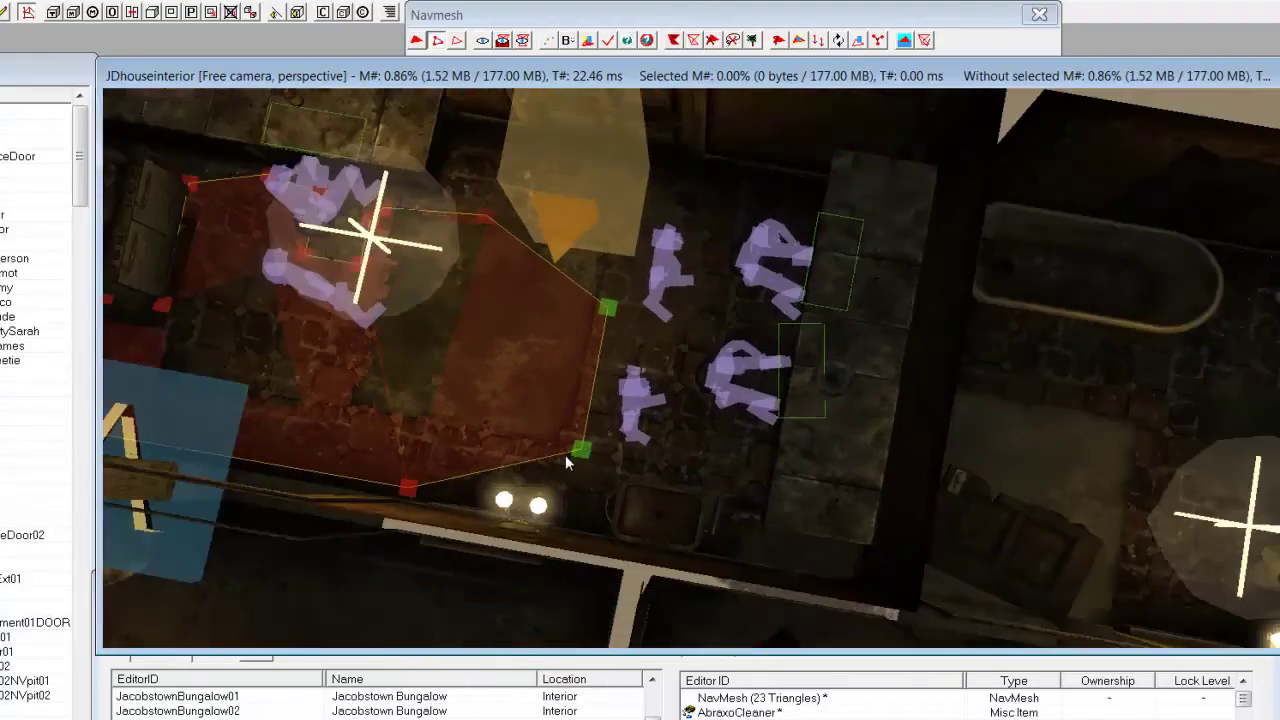
pyautogui.moveTo(583, 453); pyautogui.dragTo(596, 521)
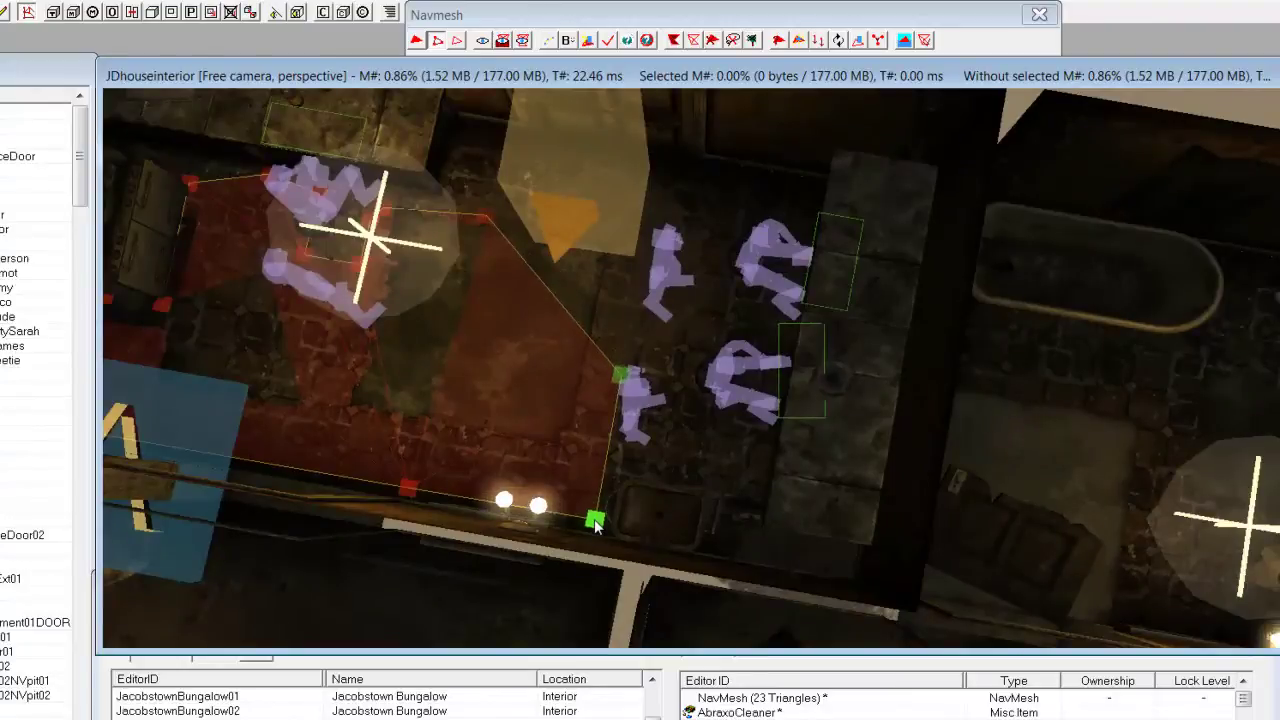
pyautogui.moveTo(626, 374)
pyautogui.mouseDown()
pyautogui.moveTo(645, 362)
pyautogui.moveTo(648, 382)
pyautogui.moveTo(629, 392)
pyautogui.moveTo(622, 366)
pyautogui.moveTo(632, 372)
pyautogui.mouseUp()
pyautogui.moveTo(472, 218); pyautogui.dragTo(446, 206)
# Review the navmesh across the house's rooms and close the Navmesh toolbar.
pyautogui.moveTo(608, 112); pyautogui.dragTo(507, 130, button='middle')
pyautogui.scroll(-3, 507, 130)
pyautogui.moveTo(330, 450); pyautogui.dragTo(471, 632, button='middle')
pyautogui.moveTo(471, 214); pyautogui.dragTo(247, 368, button='middle')
pyautogui.moveTo(935, 450); pyautogui.dragTo(1250, 537, button='middle')
pyautogui.moveTo(580, 300); pyautogui.dragTo(839, 482, button='middle')
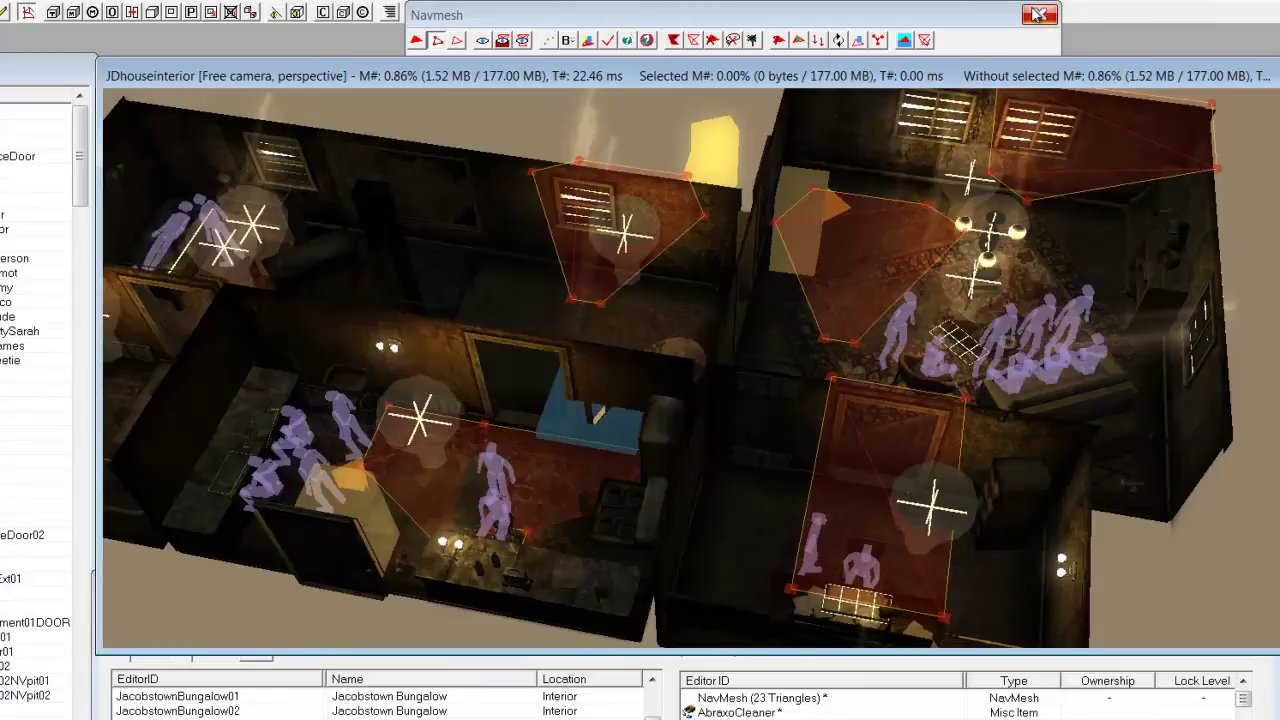
pyautogui.click(1038, 14)
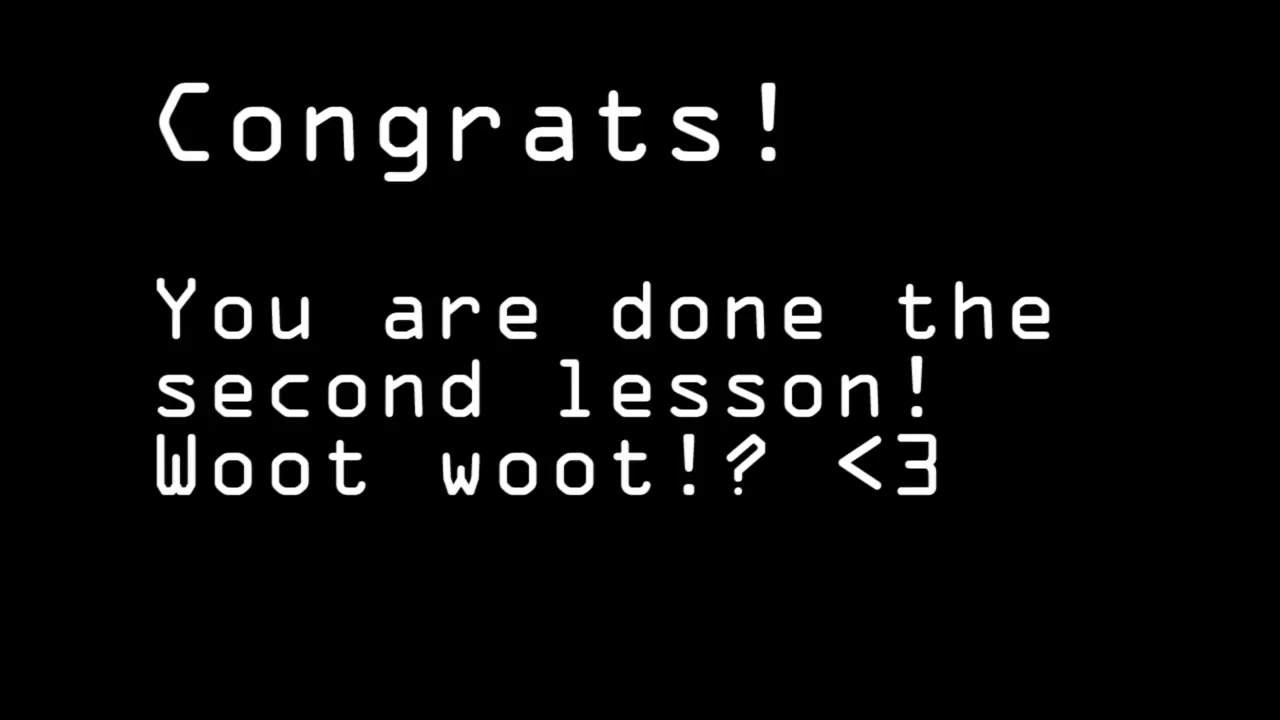